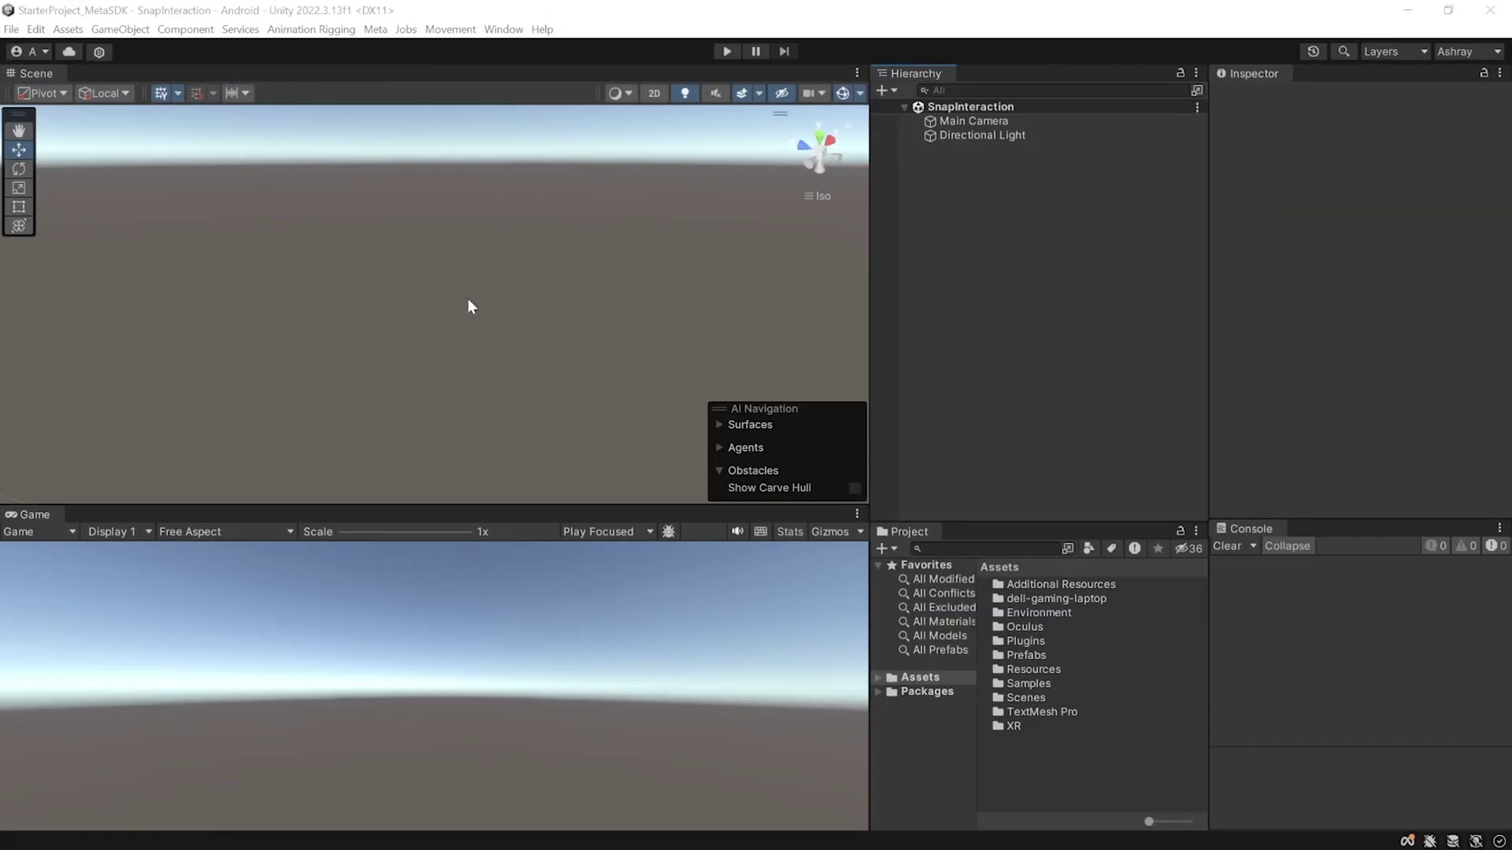
- Check the installed Meta SDK in the Package Manager
{"action": "left_click", "coordinate": [499, 29]}
{"action": "left_click", "coordinate": [534, 197]}
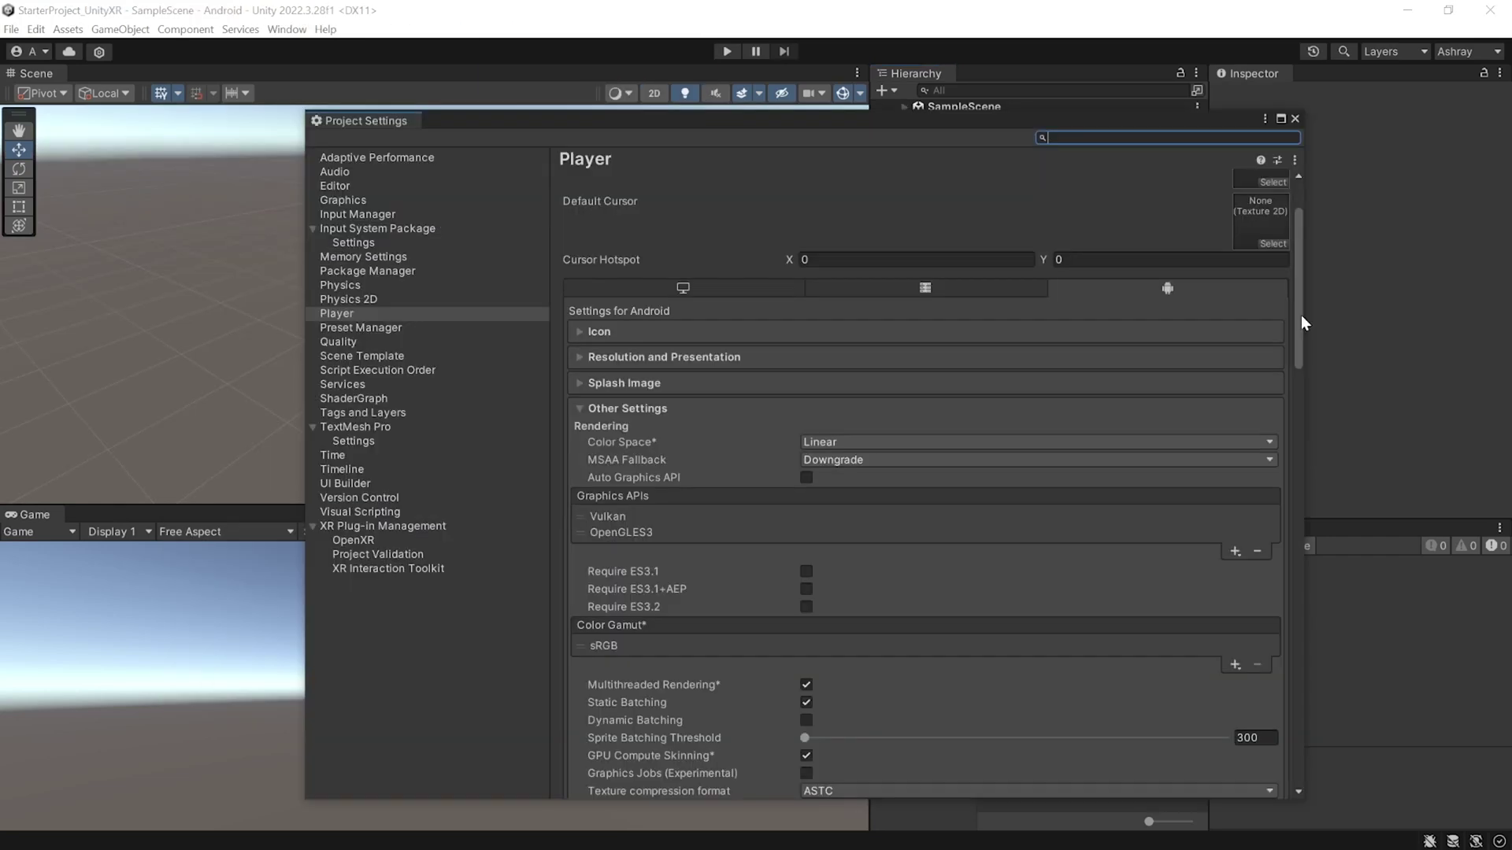
{"action": "left_click_drag", "start_coordinate": [1301, 315], "coordinate": [1302, 545]}
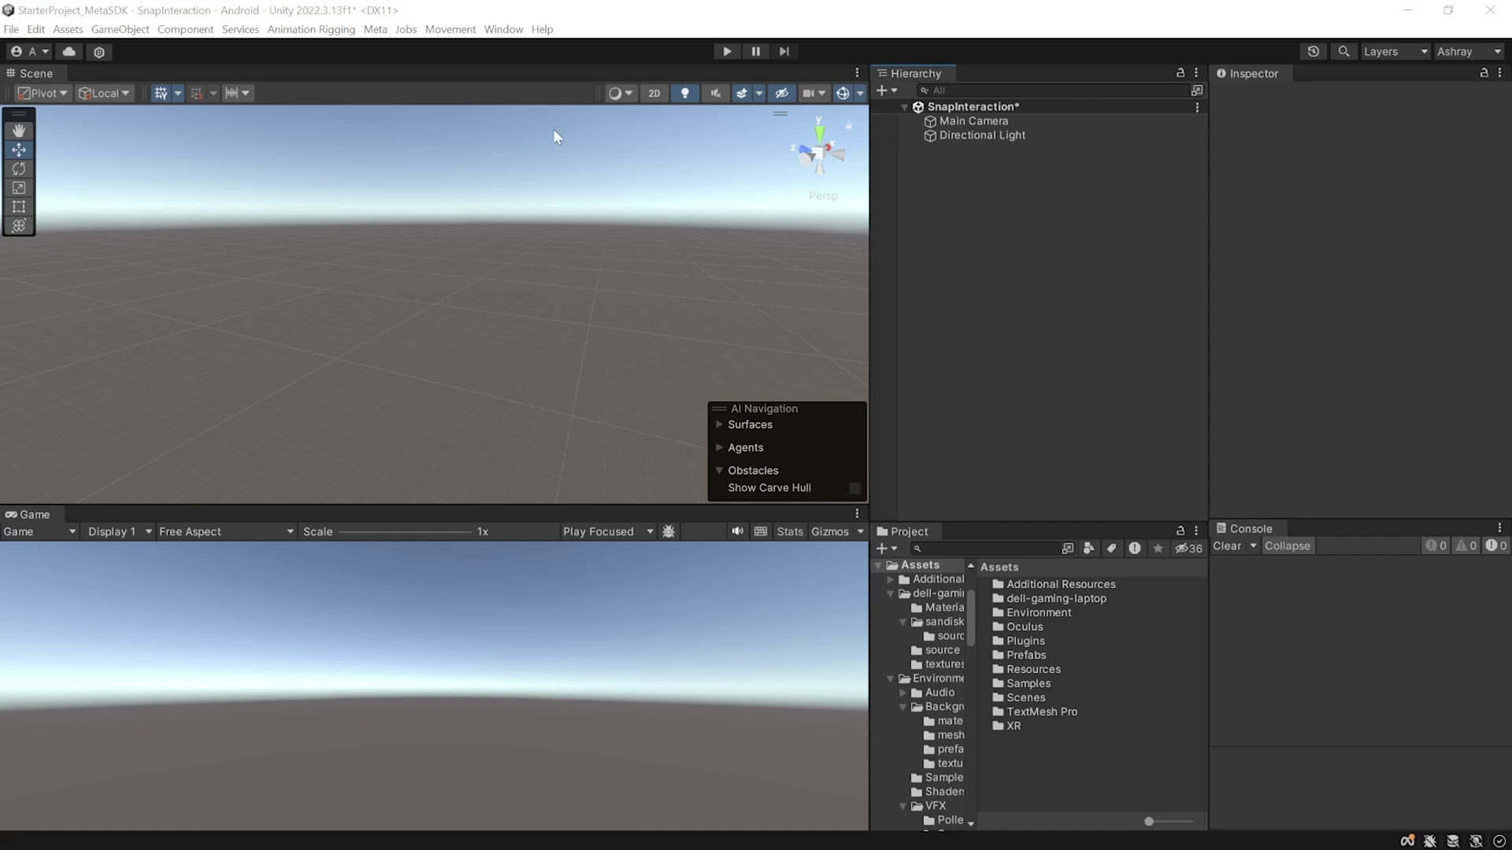
- From Meta Building Blocks, add Camera Rig, Controller Tracking, Hand Tracking and Virtual Hands
{"action": "left_click", "coordinate": [379, 31]}
{"action": "mouse_move", "coordinate": [441, 67]}
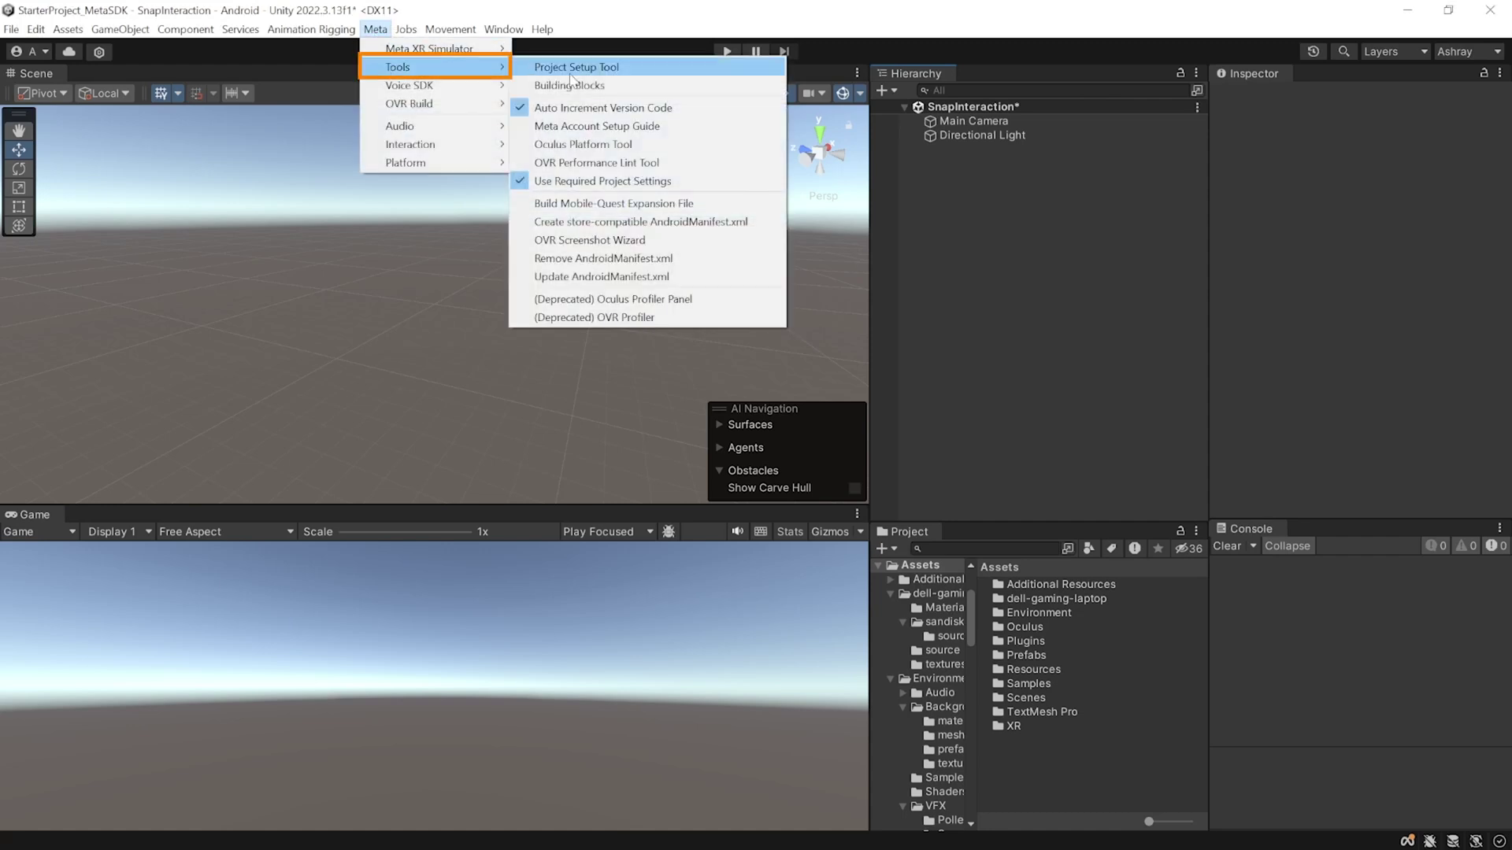
{"action": "left_click", "coordinate": [571, 85]}
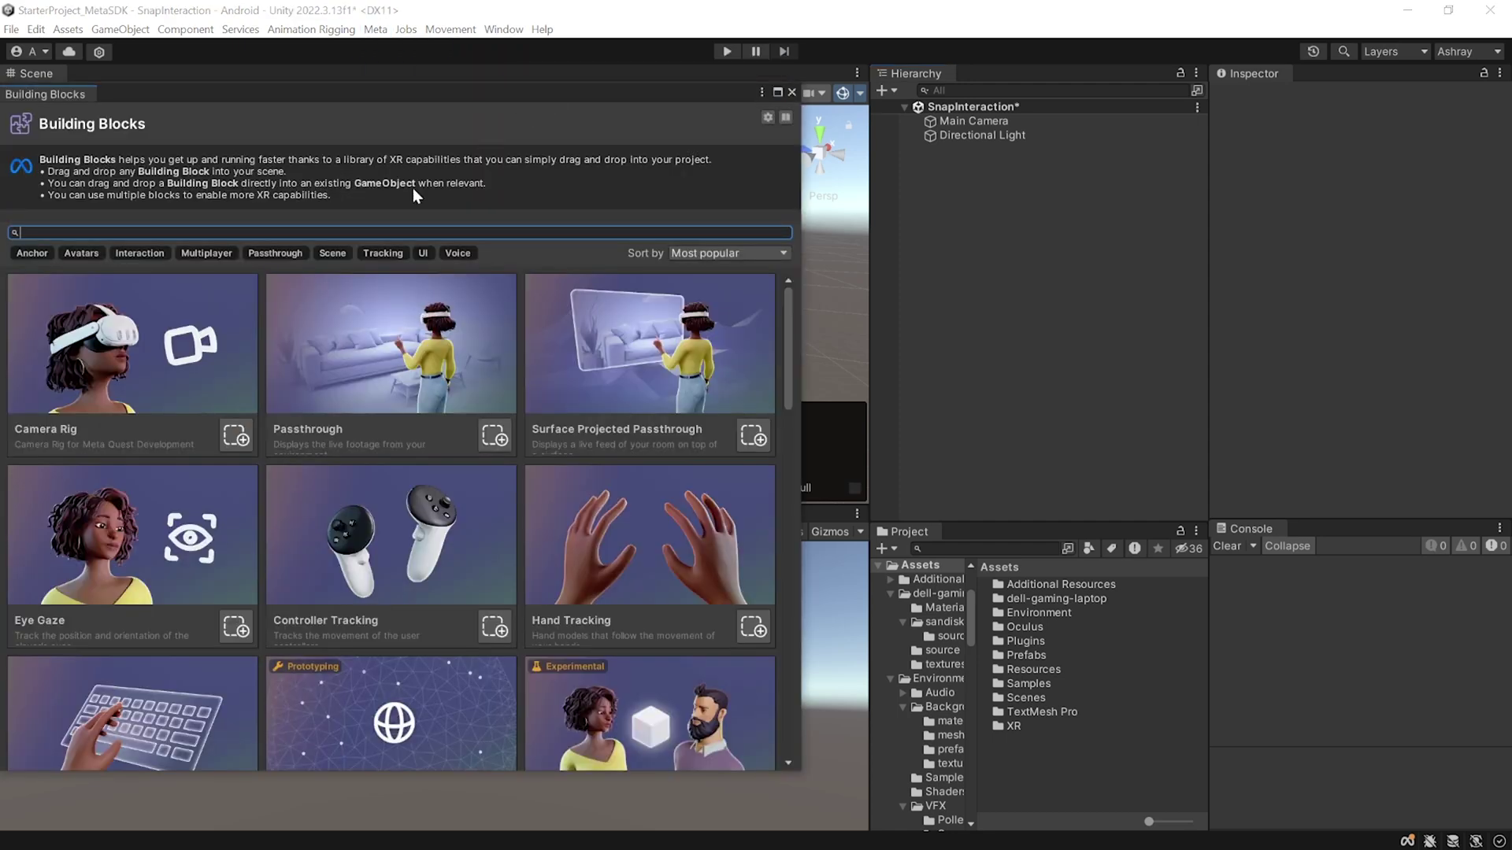
{"action": "left_click", "coordinate": [235, 434]}
{"action": "left_click", "coordinate": [494, 628]}
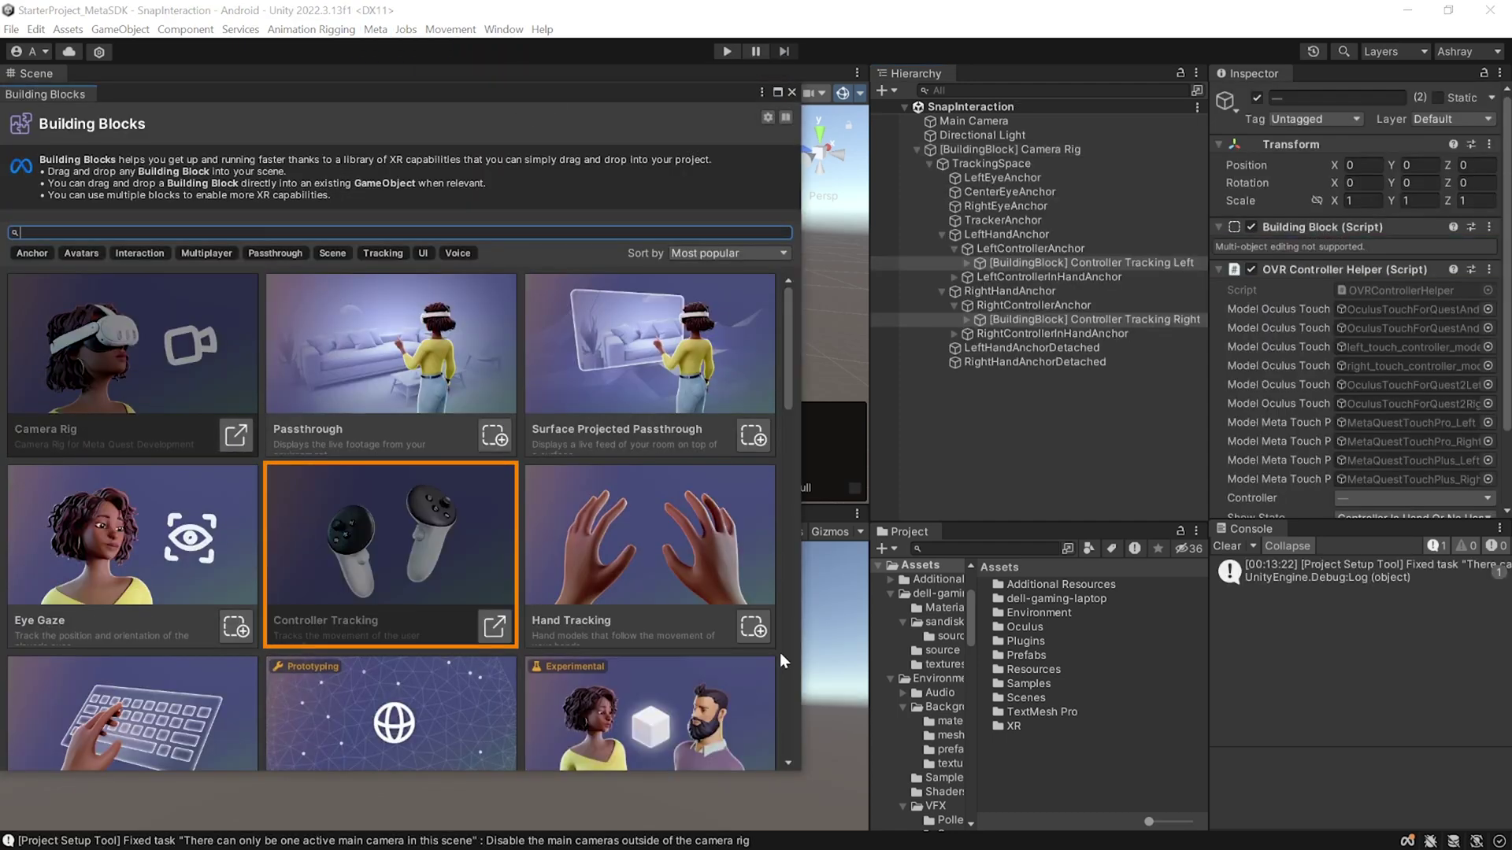
{"action": "left_click", "coordinate": [754, 627]}
{"action": "scroll", "coordinate": [754, 634], "scroll_direction": "down", "scroll_amount": 10}
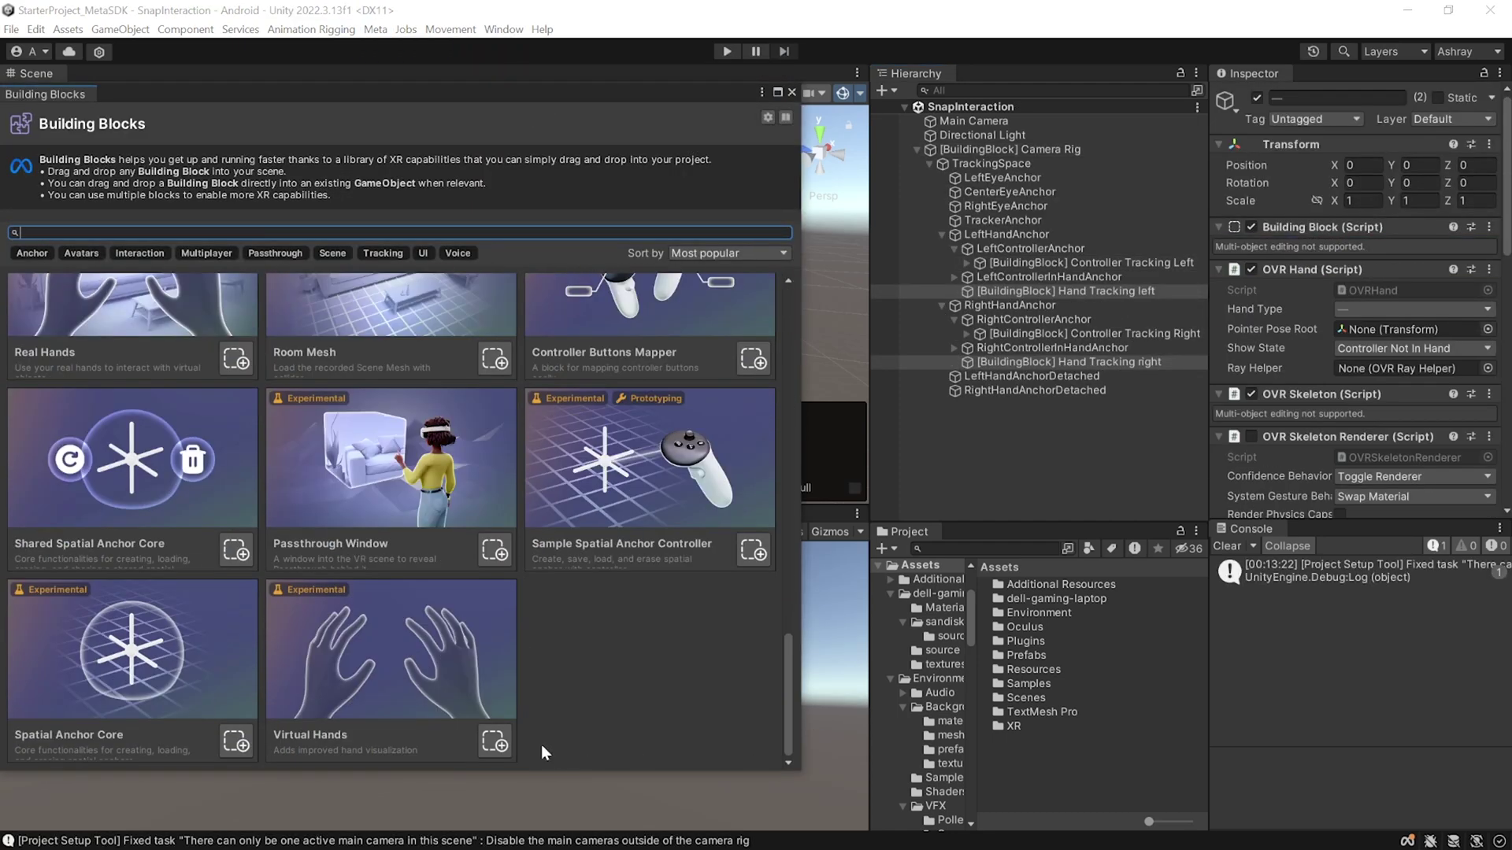
{"action": "left_click", "coordinate": [493, 742]}
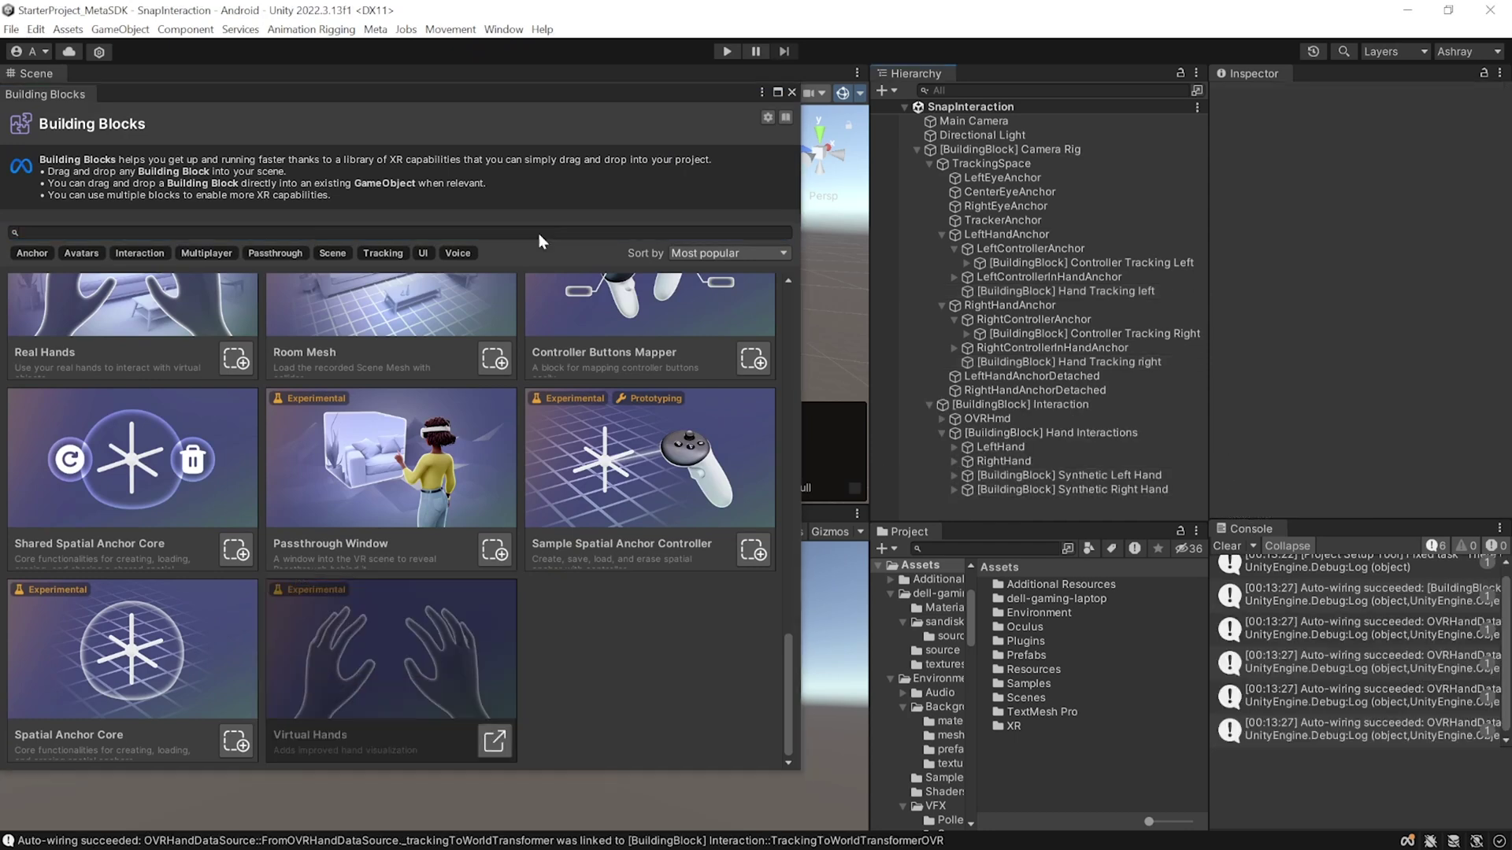
- Inspect the new Camera Rig and its TrackingSpace, then close Building Blocks
{"action": "left_click", "coordinate": [1052, 152]}
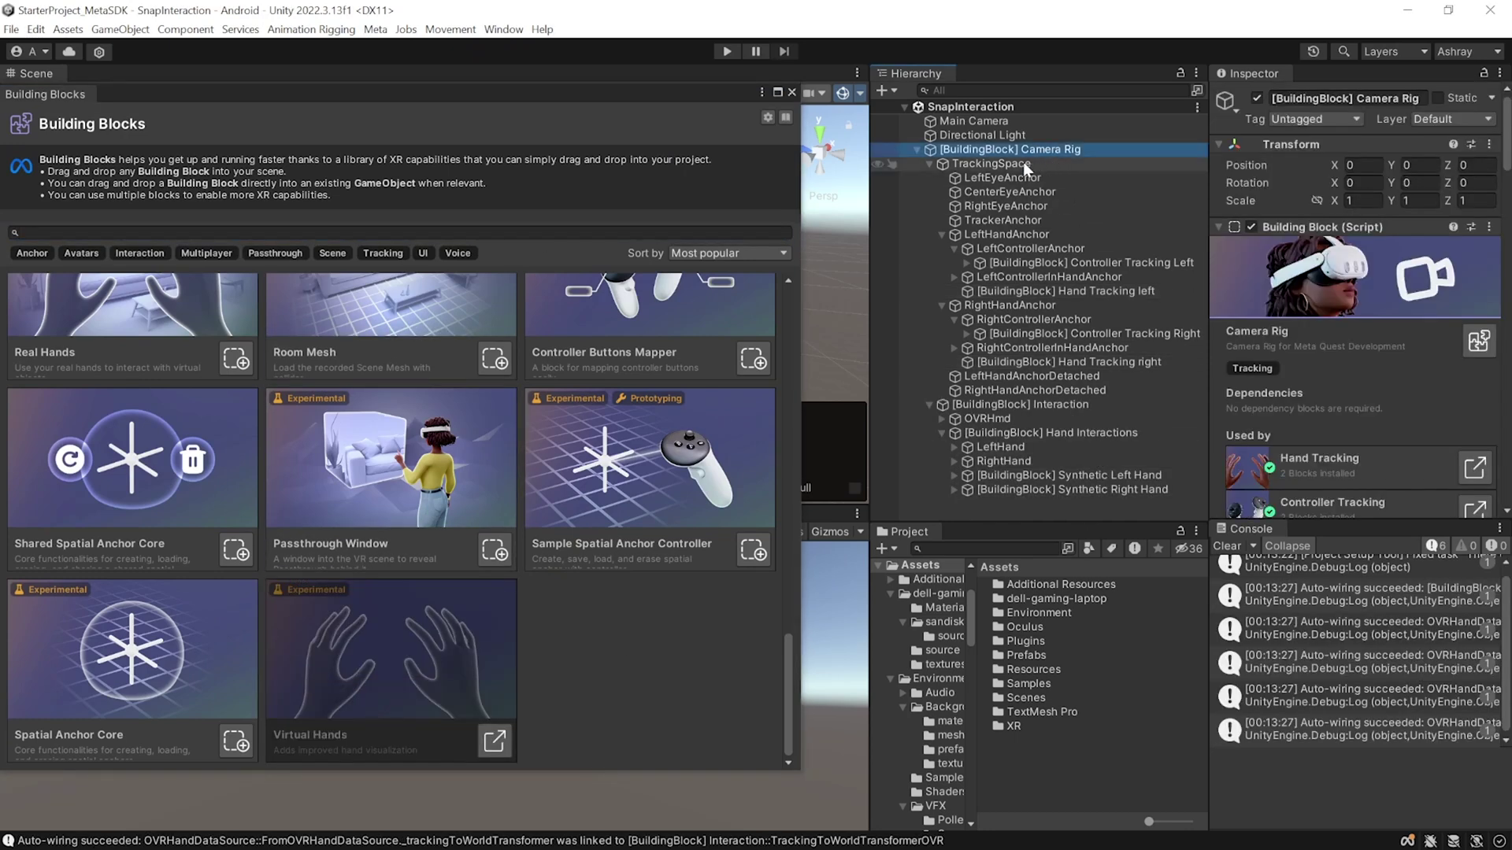
{"action": "left_click", "coordinate": [1021, 163]}
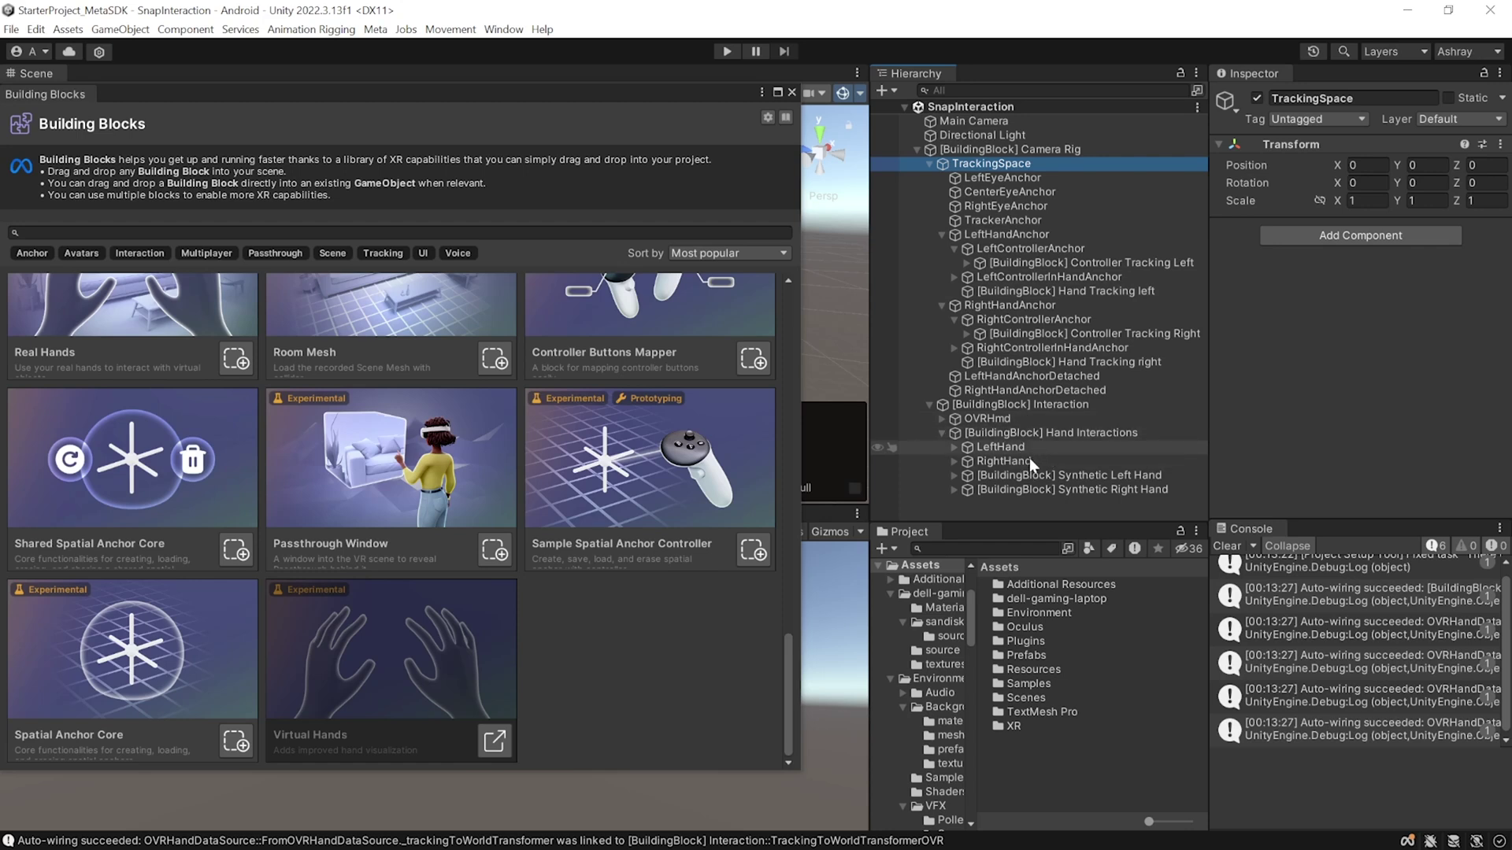
{"action": "left_click", "coordinate": [1174, 508]}
- Search project assets for 'large' and place the LargeRoom prefab in the scene
{"action": "left_click", "coordinate": [791, 93]}
{"action": "left_click", "coordinate": [961, 549]}
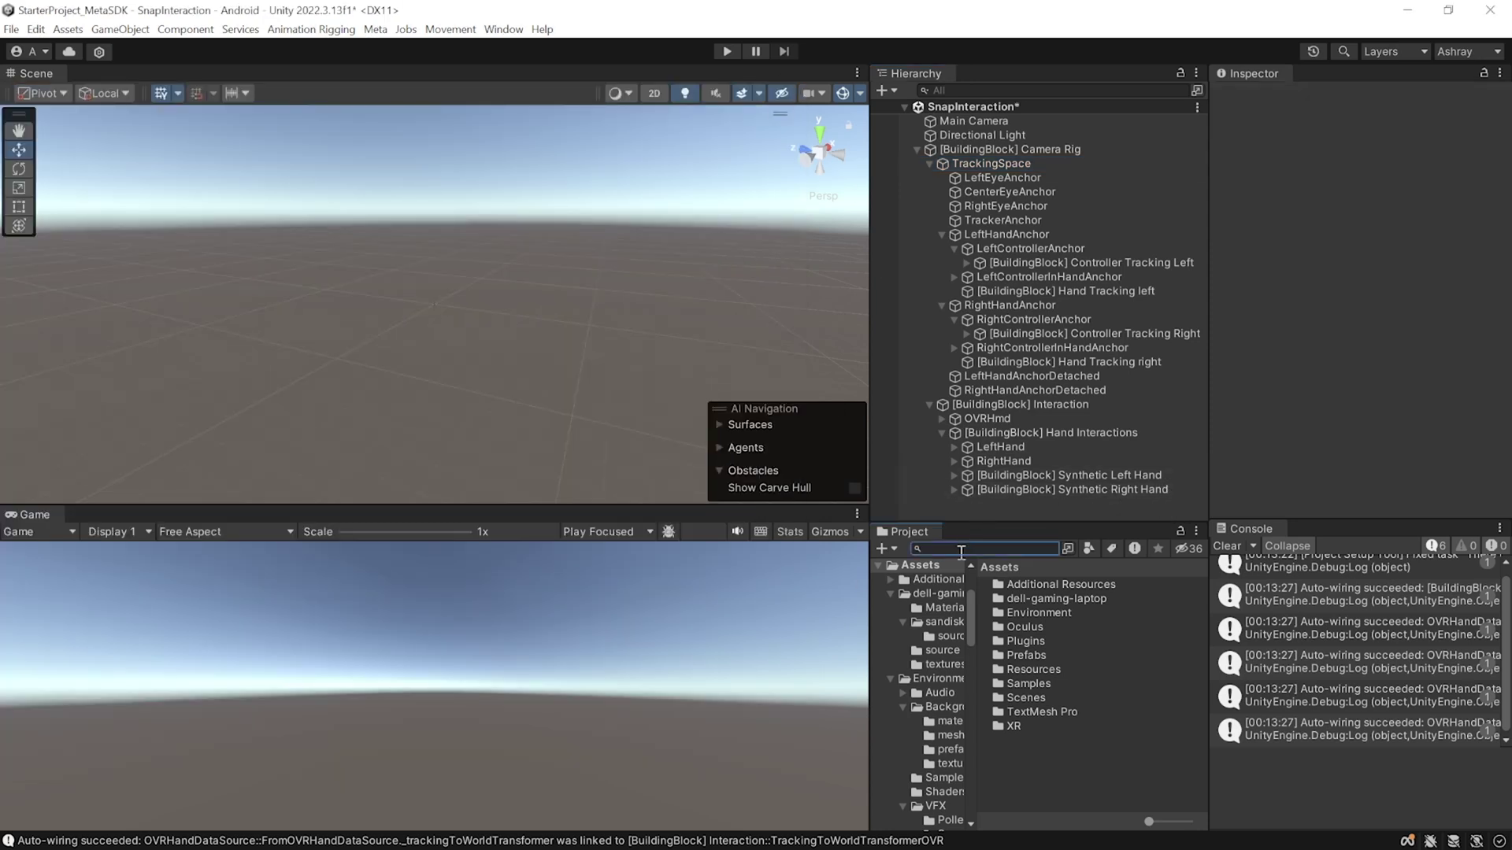
{"action": "type", "text": "large"}
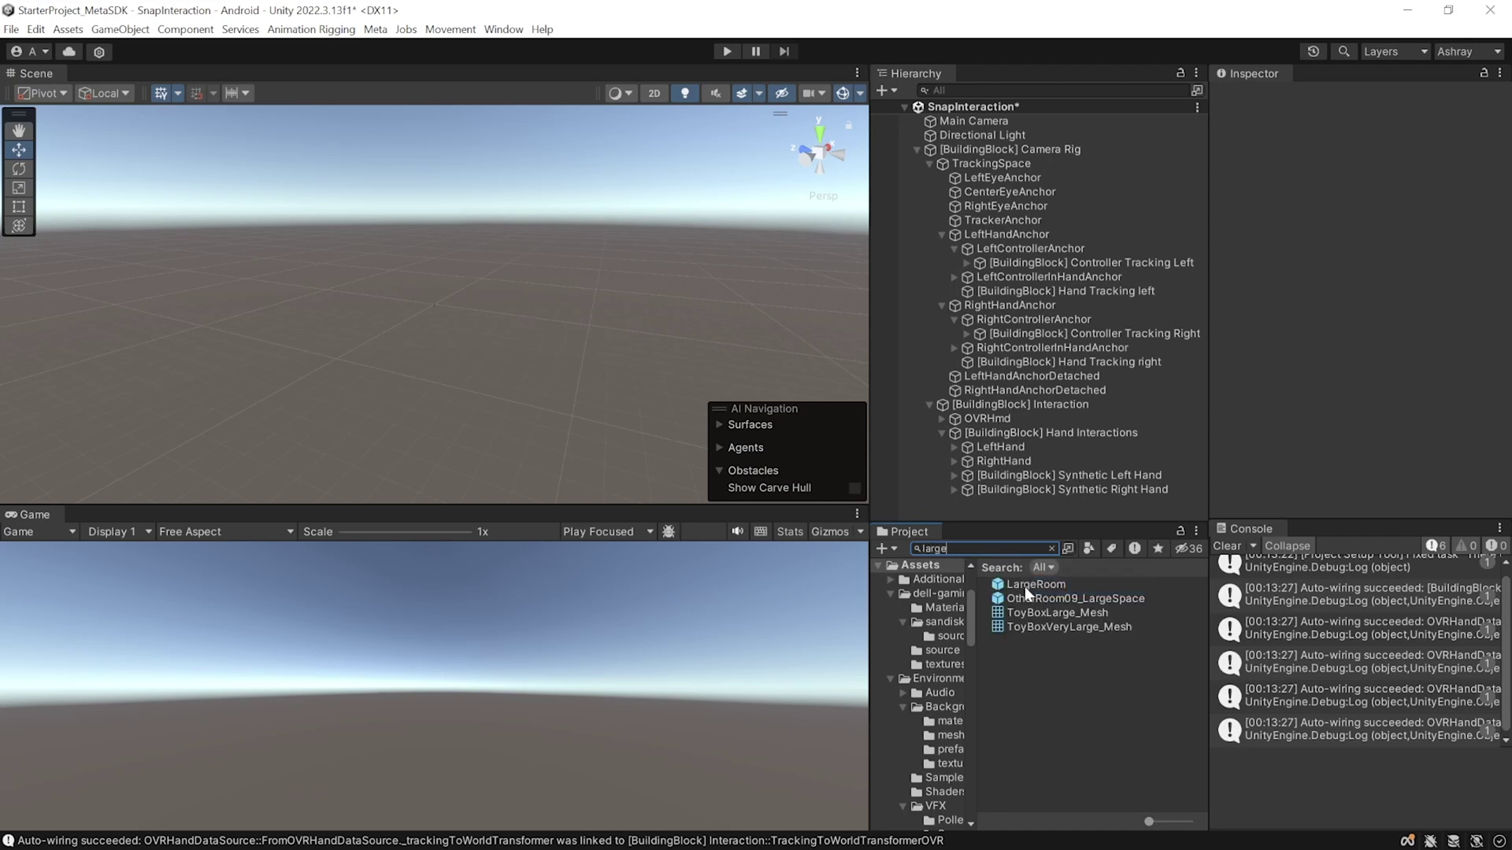
{"action": "left_click_drag", "start_coordinate": [1023, 588], "coordinate": [970, 504]}
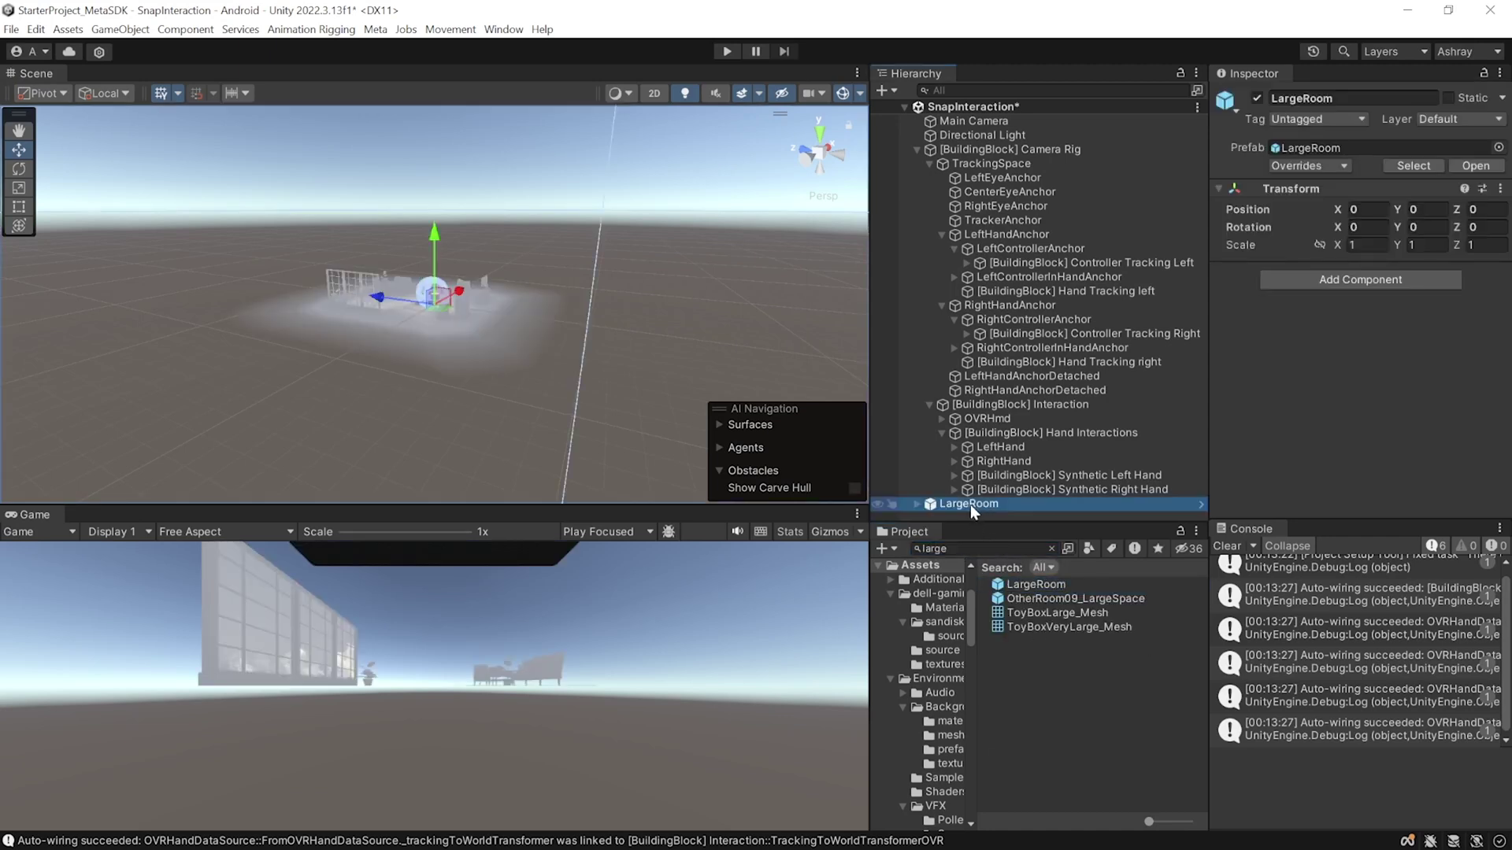
- Find SkyboxGradient by searching 'skybo' and apply it to the scene
{"action": "left_click", "coordinate": [967, 549]}
{"action": "type", "text": "skybo"}
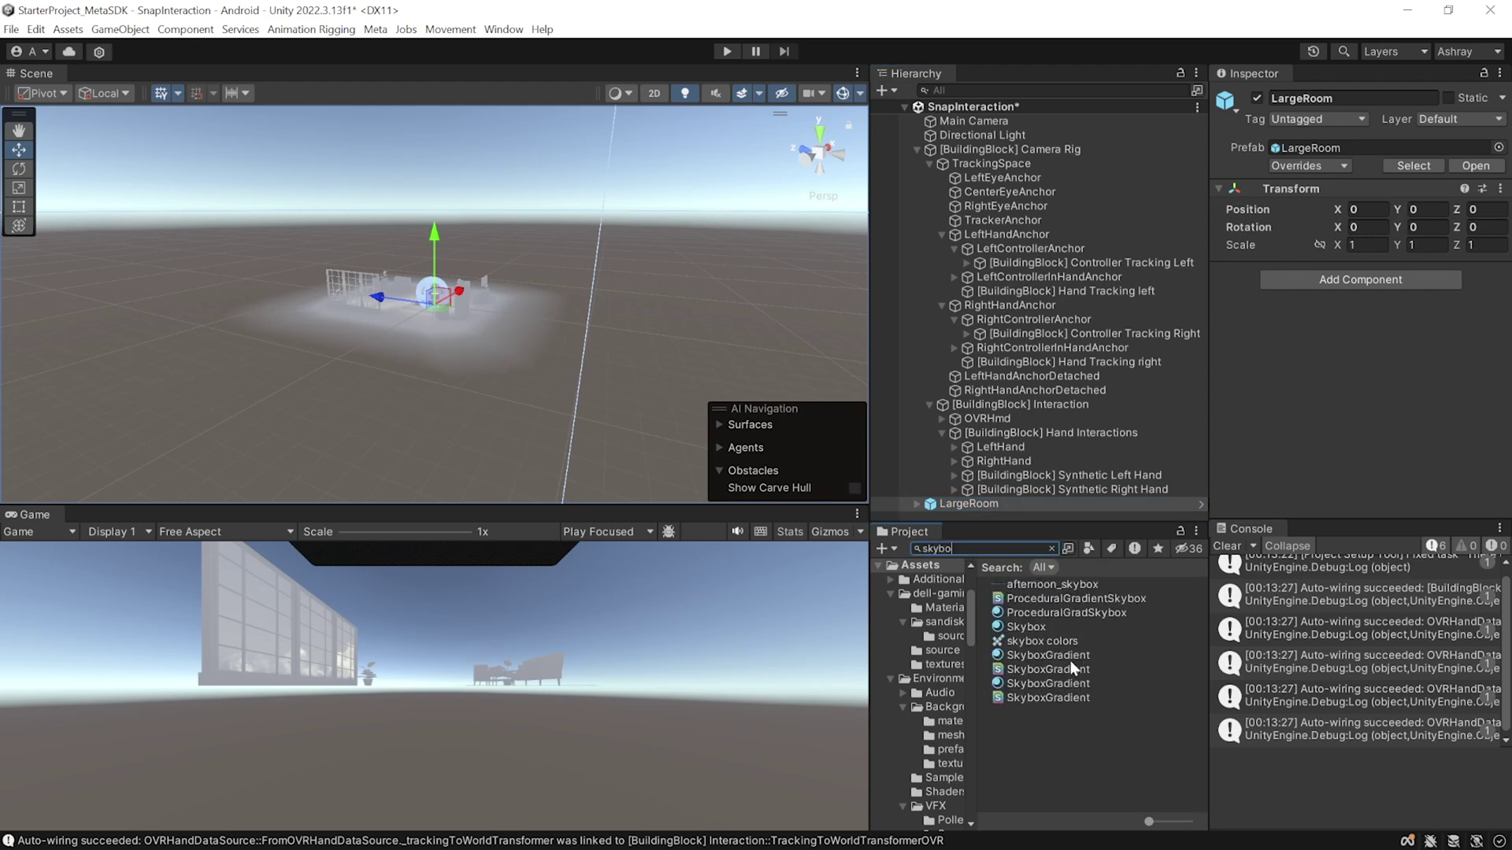
{"action": "left_click_drag", "start_coordinate": [1060, 653], "coordinate": [719, 285]}
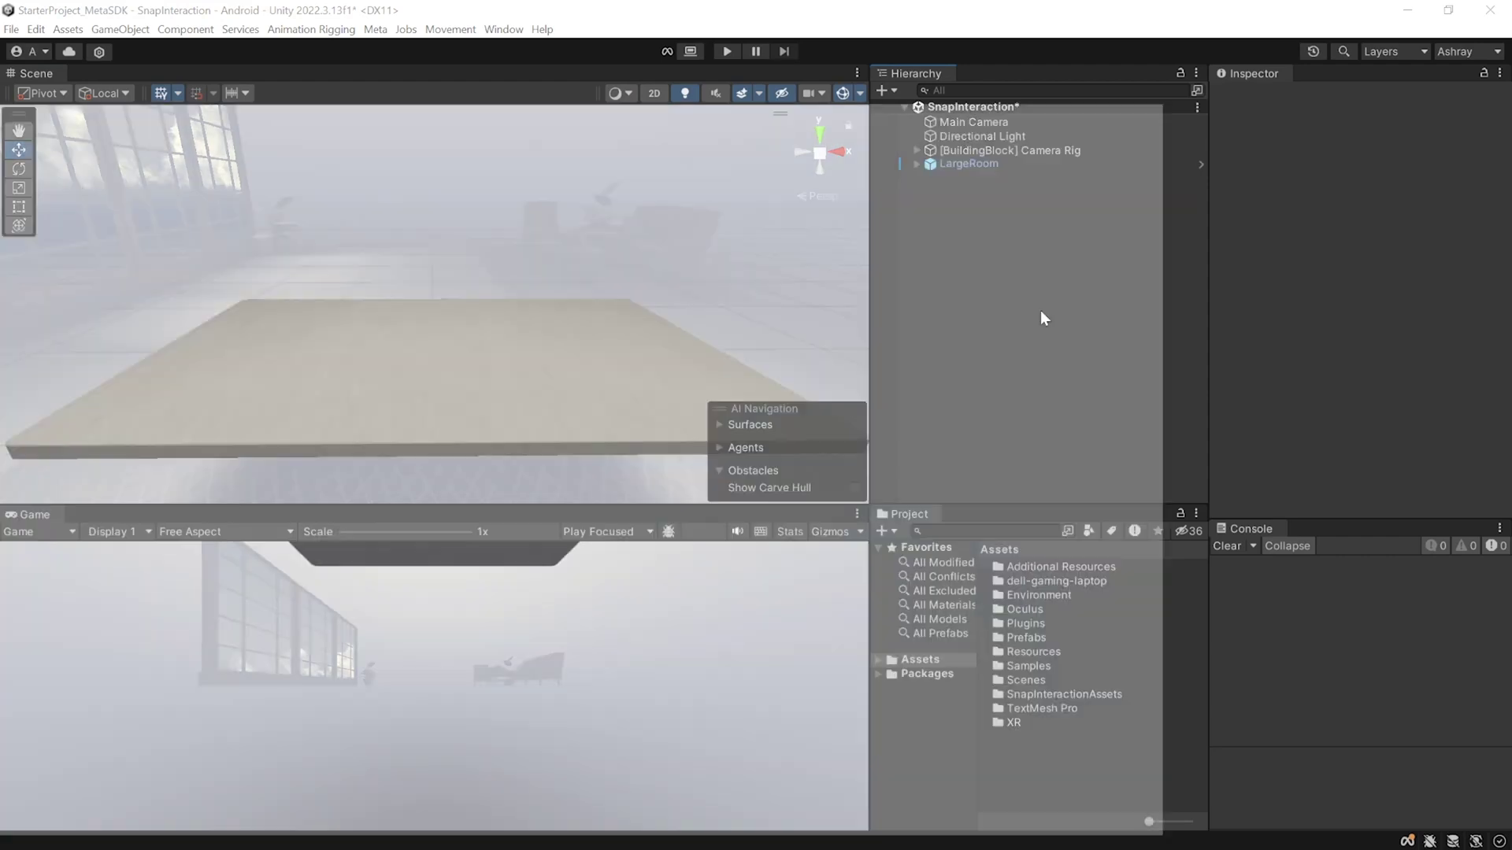
{"action": "key", "text": "alt+Tab"}
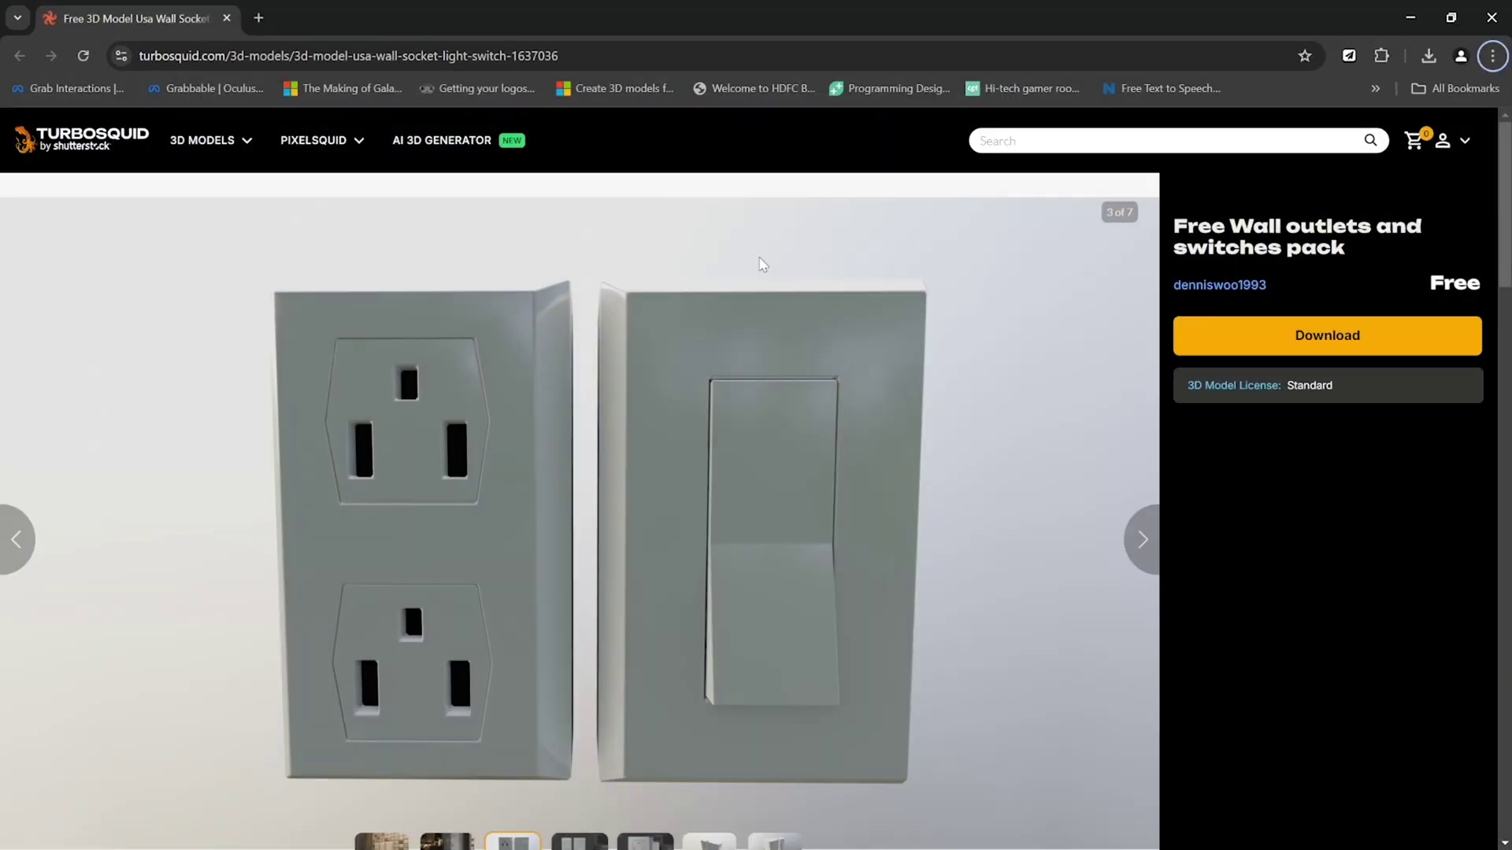
- Move from the TurboSquid wall outlets pack to the USB-C charger model page
{"action": "key", "text": "alt+Tab"}
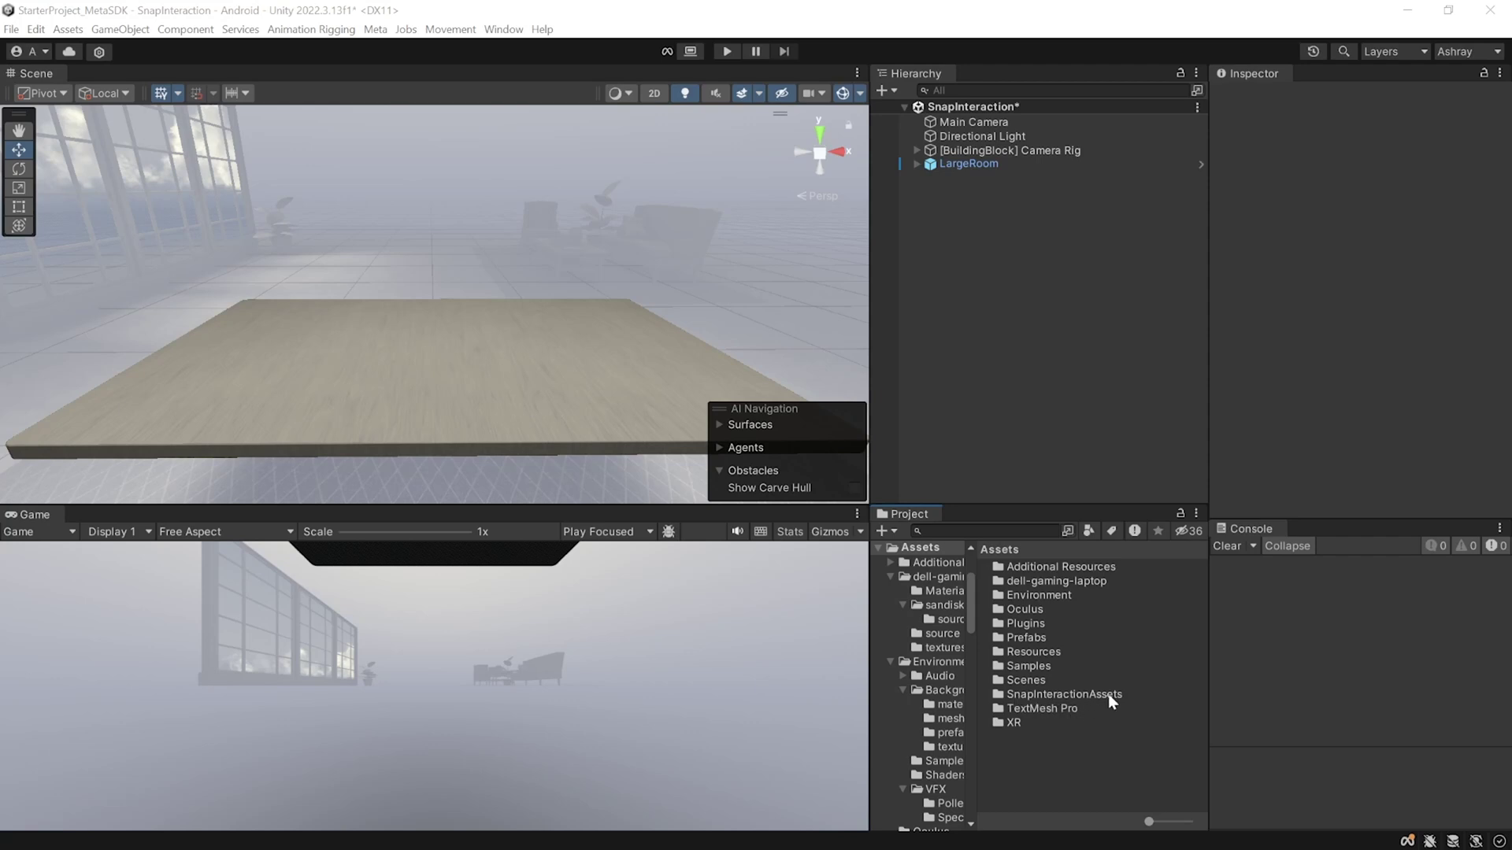
- Drag ChargingBrick and Outlet from SnapInteractionAssets/Prefabs into the scene and frame them
{"action": "double_click", "coordinate": [1110, 694]}
{"action": "left_click", "coordinate": [1028, 596]}
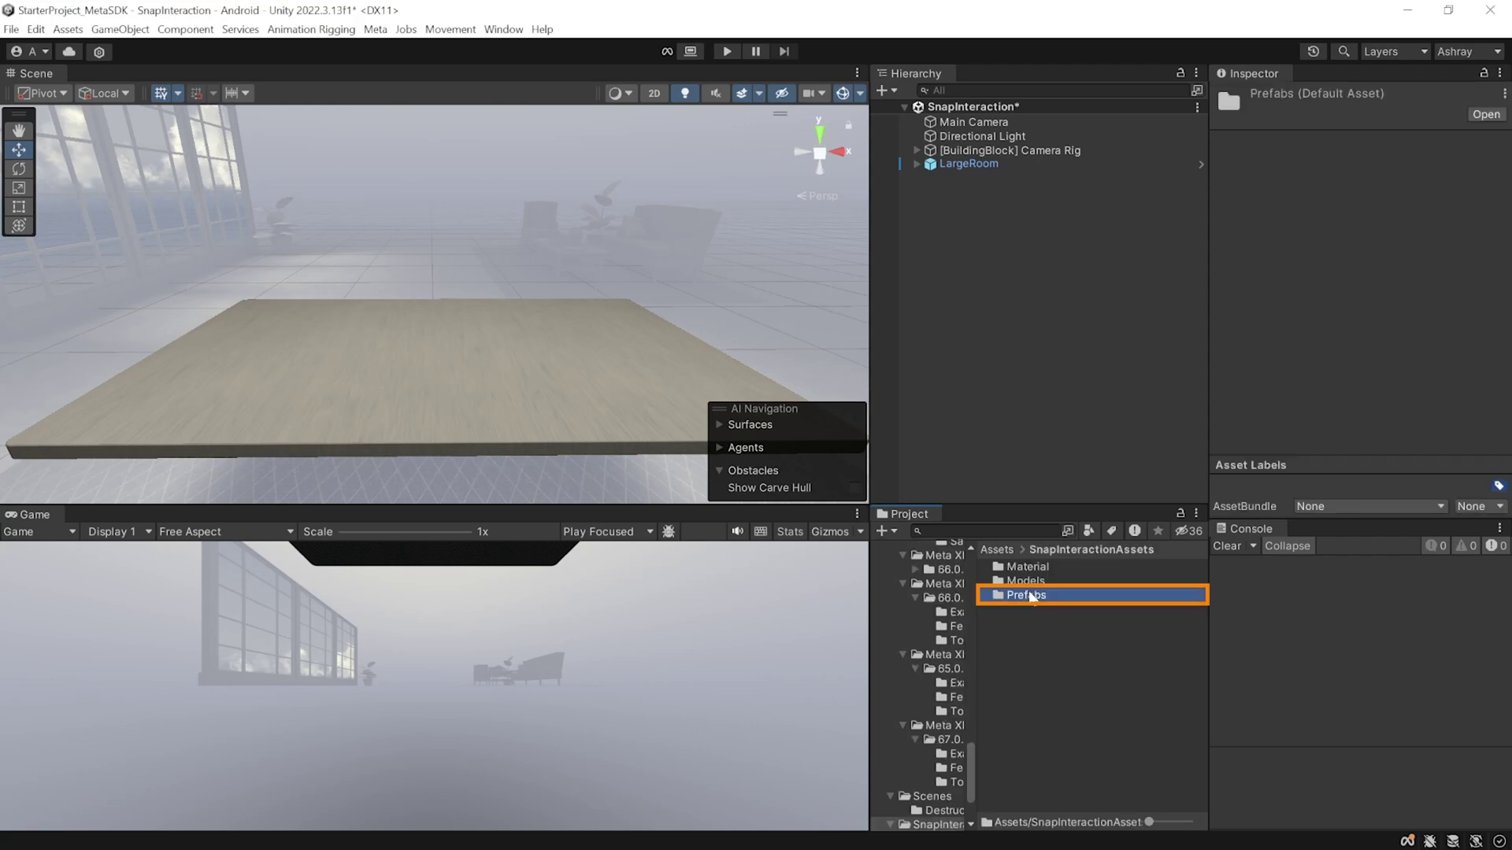
{"action": "double_click", "coordinate": [1030, 595]}
{"action": "left_click", "coordinate": [1026, 567]}
{"action": "left_click", "coordinate": [1022, 583], "text": "shift"}
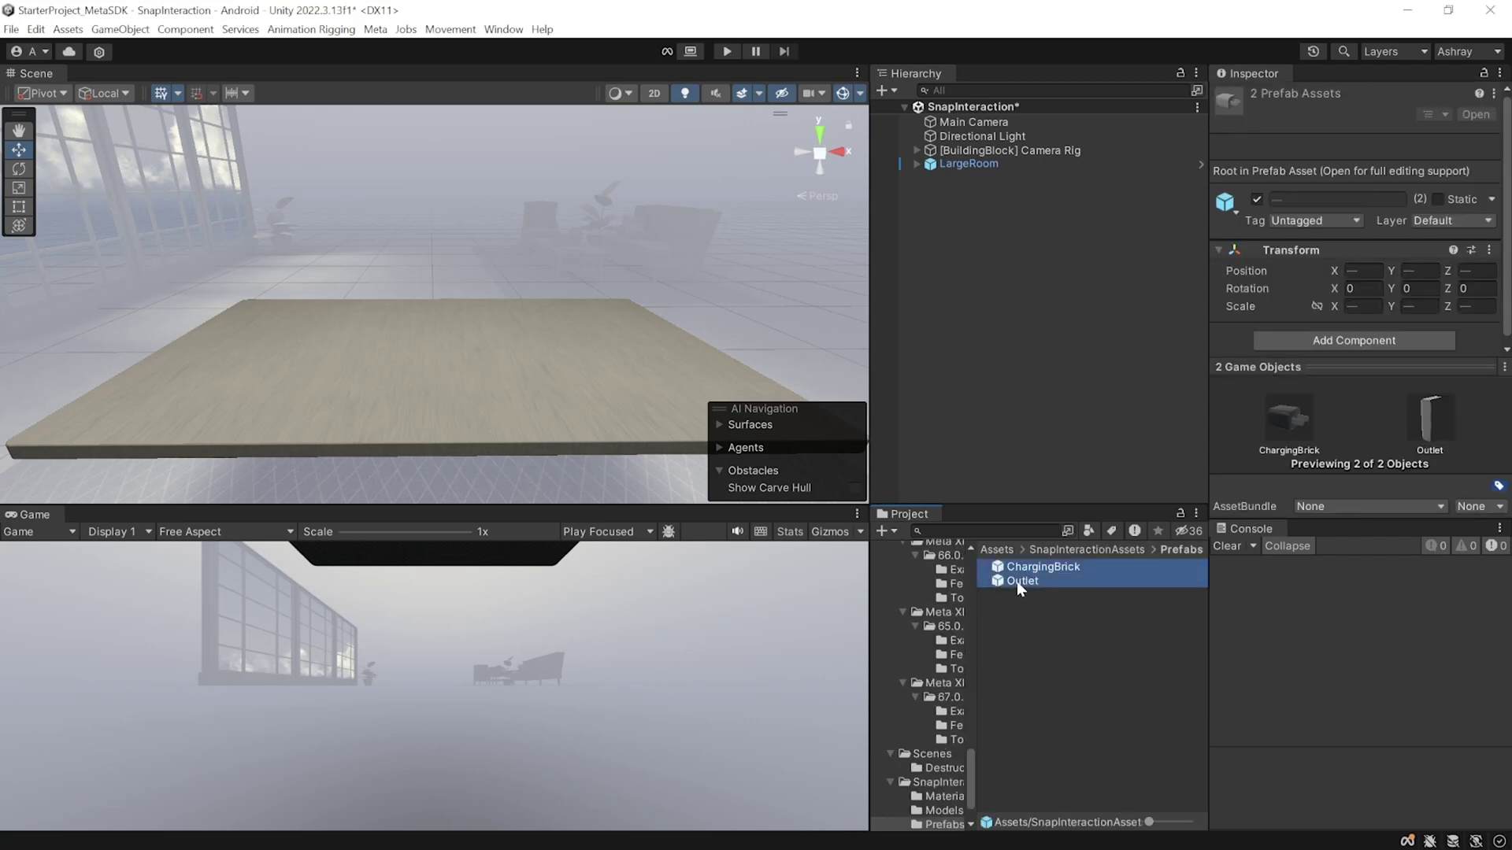
{"action": "left_click_drag", "start_coordinate": [1018, 581], "coordinate": [989, 280]}
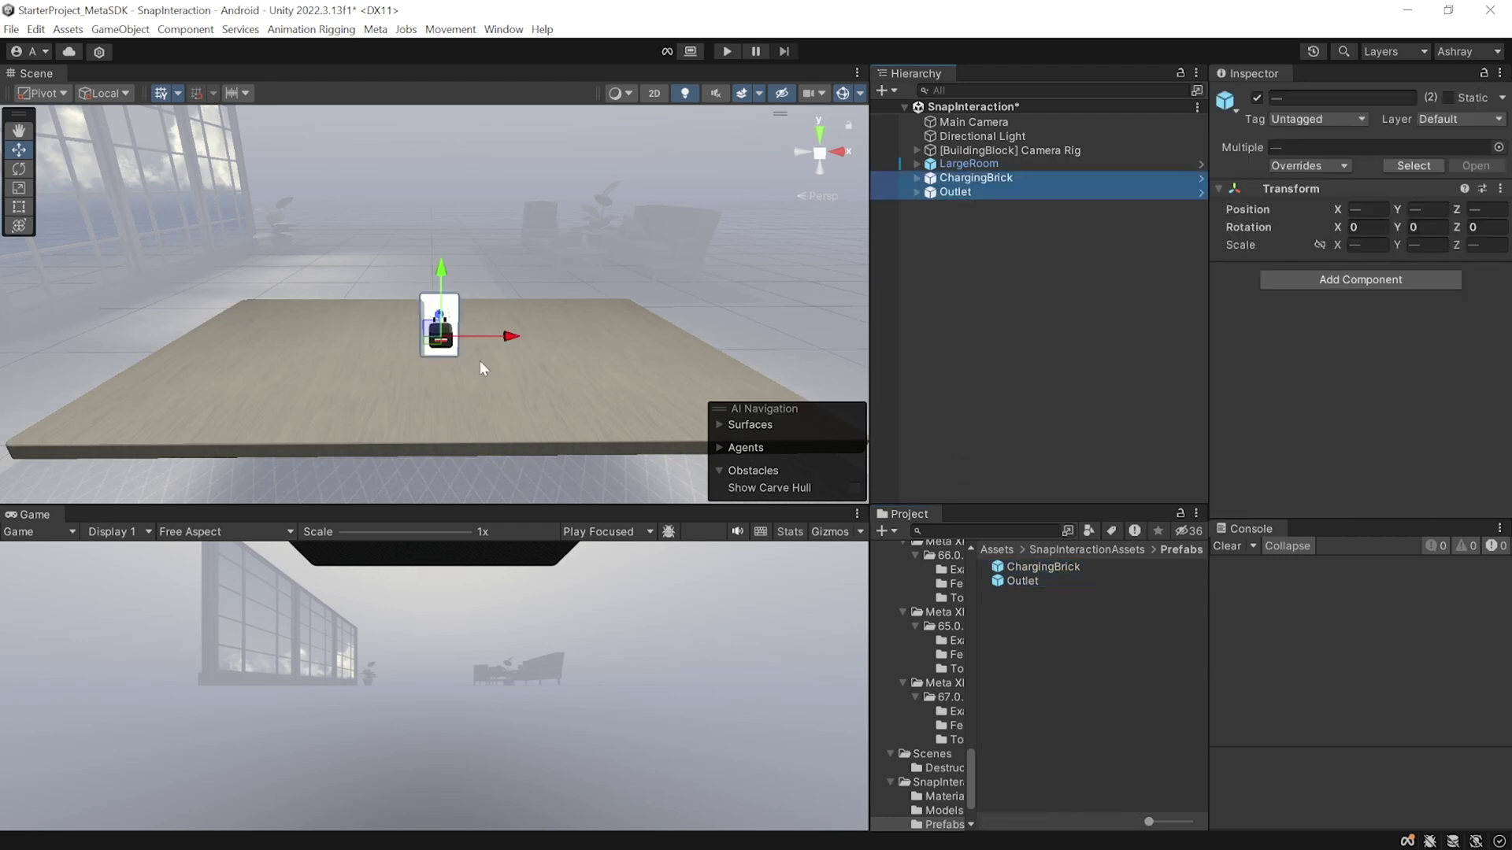
{"action": "key", "text": "f"}
{"action": "left_click", "coordinate": [616, 455]}
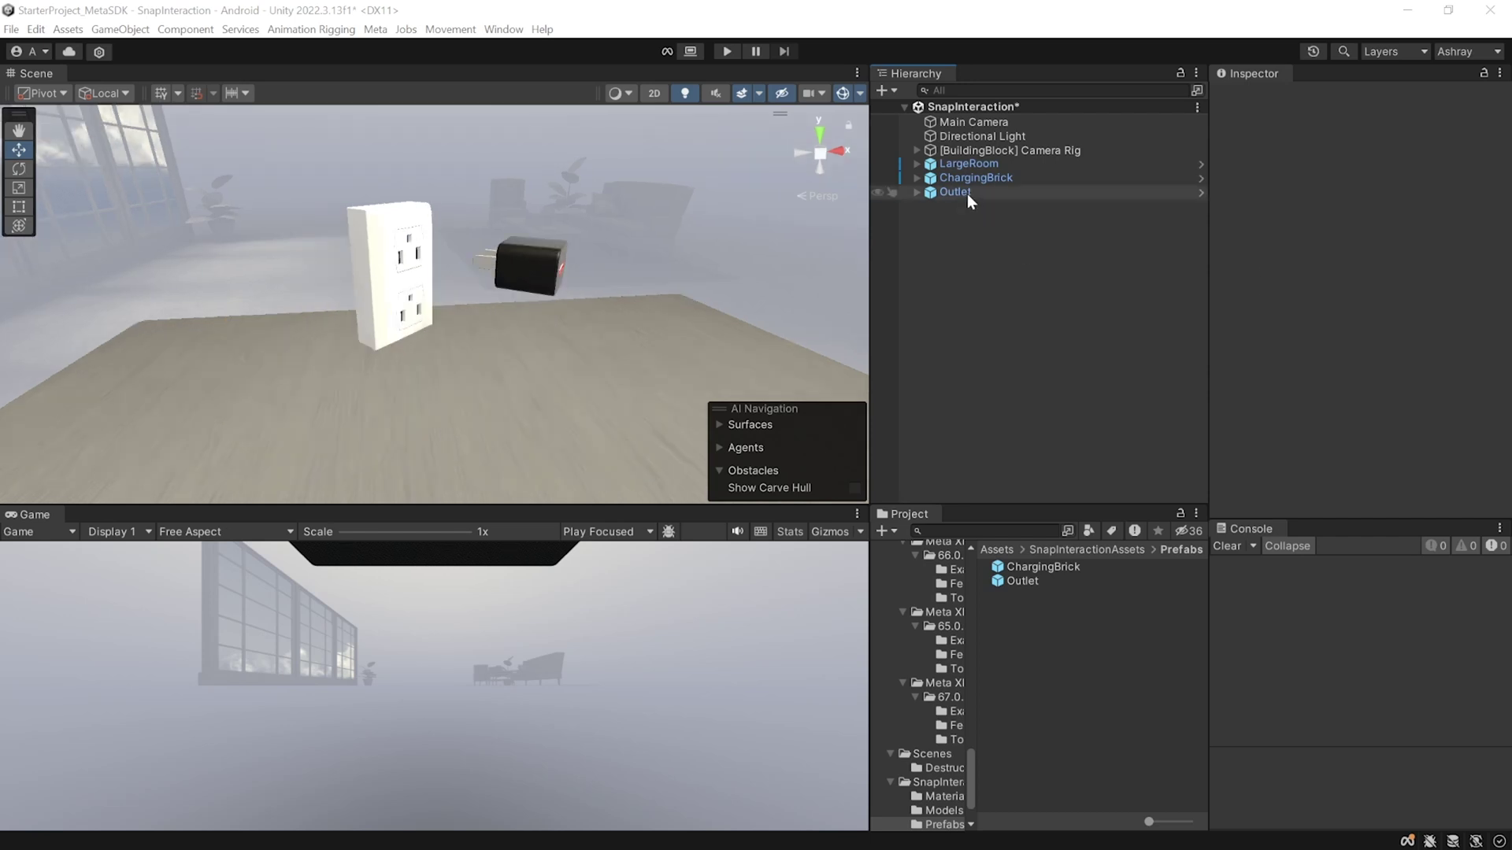
- Create an empty Outlet child named SnapInteractable with a Snap Interactable component
{"action": "right_click", "coordinate": [967, 194]}
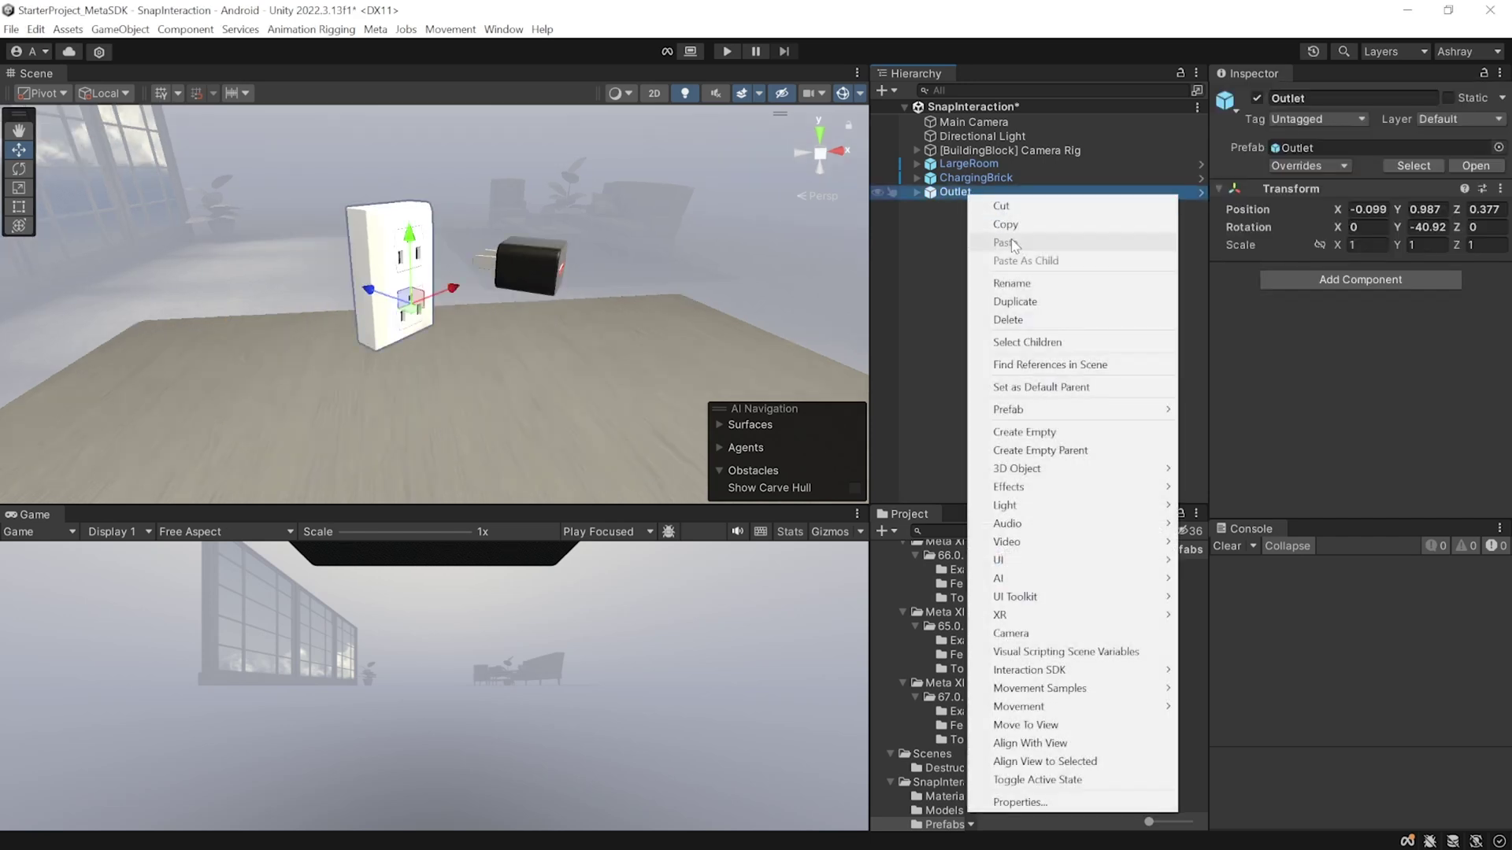
{"action": "left_click", "coordinate": [1047, 431]}
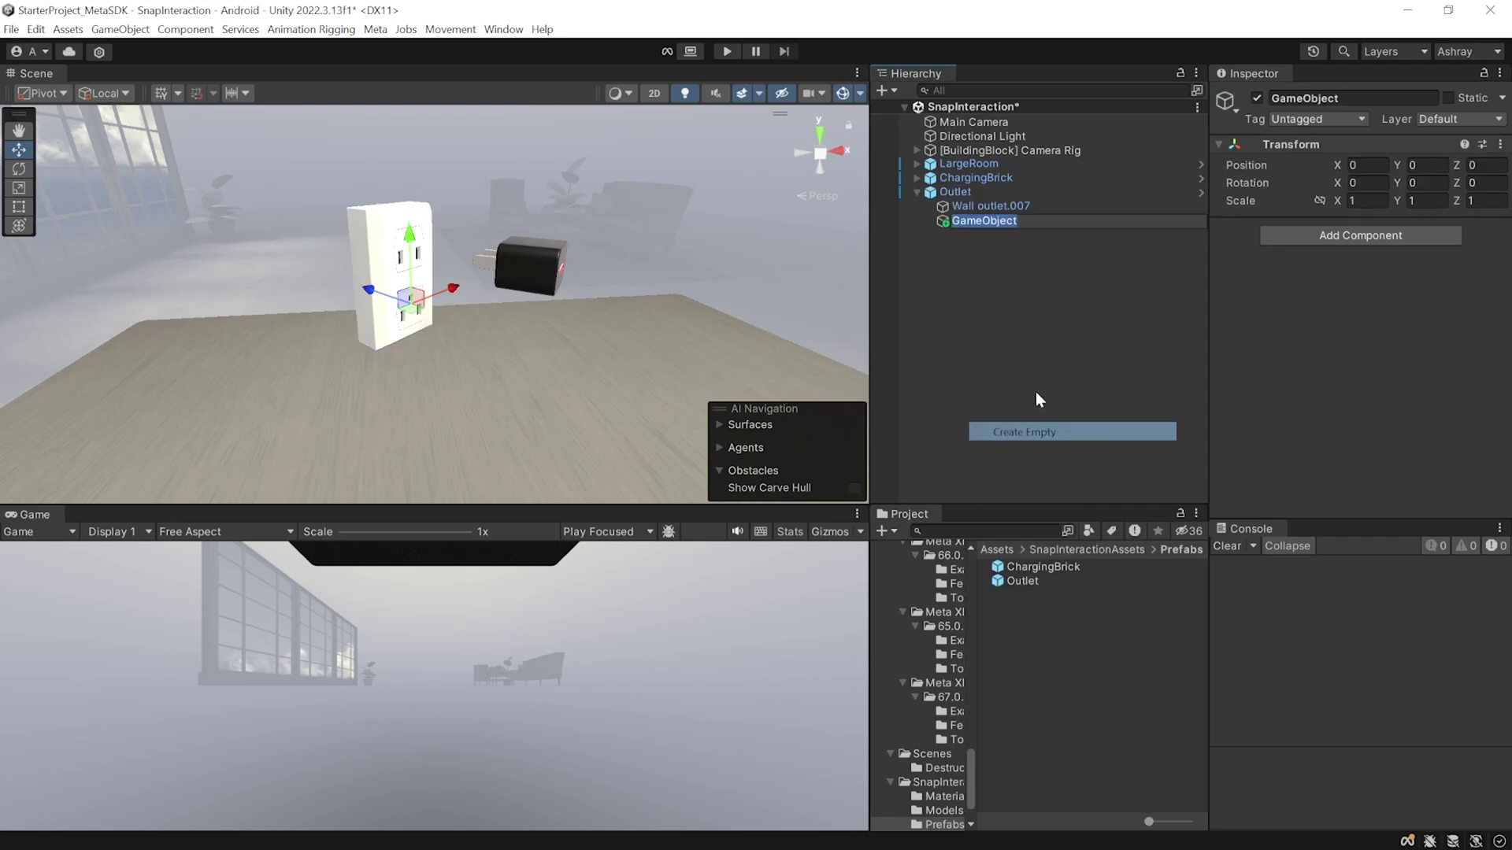
{"action": "type", "text": "SnapInteractable"}
{"action": "left_click", "coordinate": [1288, 231]}
{"action": "type", "text": "snap"}
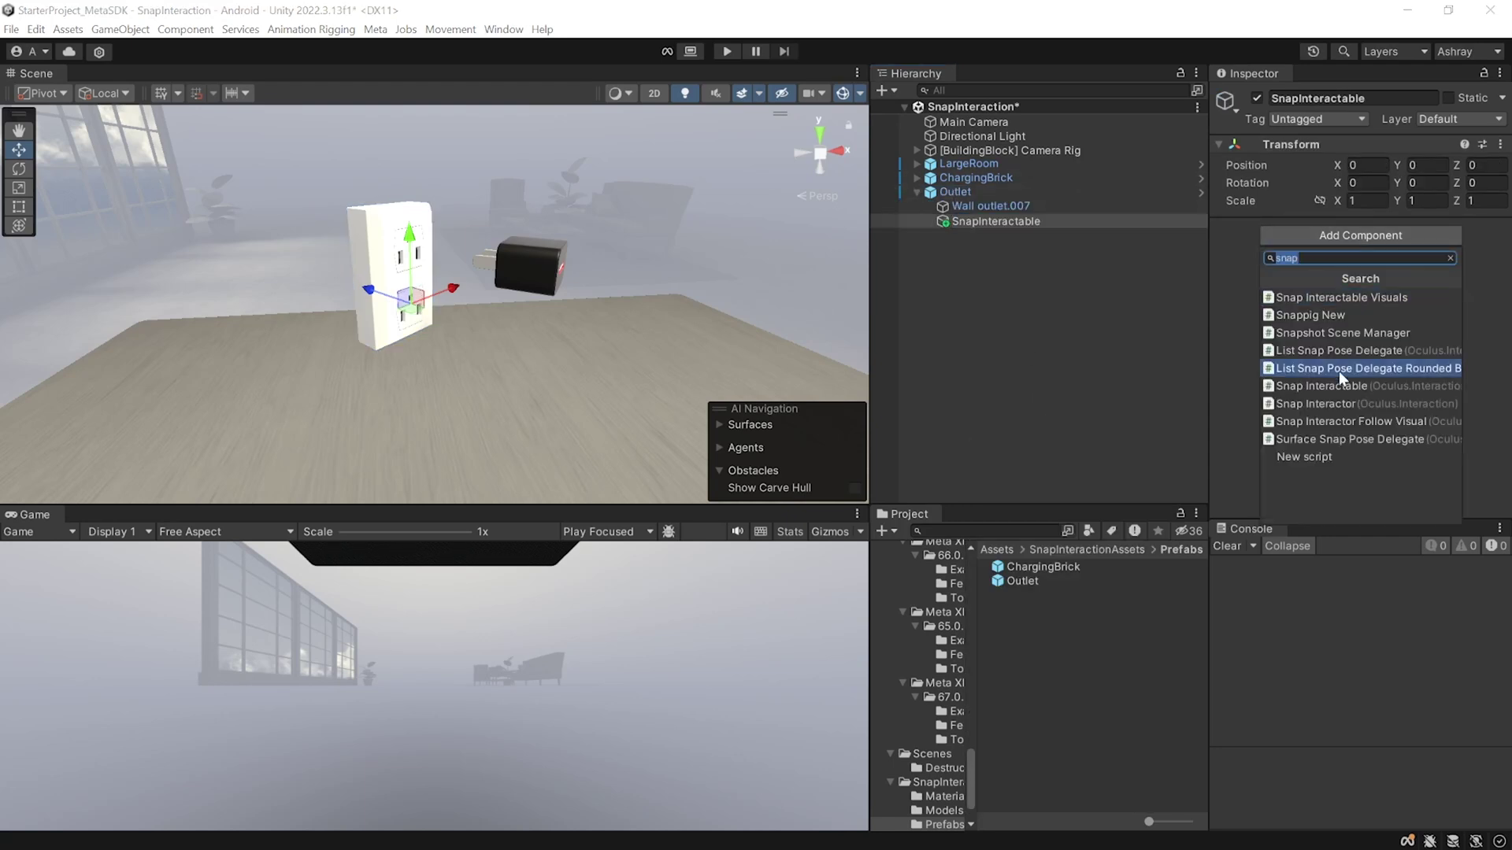
{"action": "left_click", "coordinate": [1377, 386]}
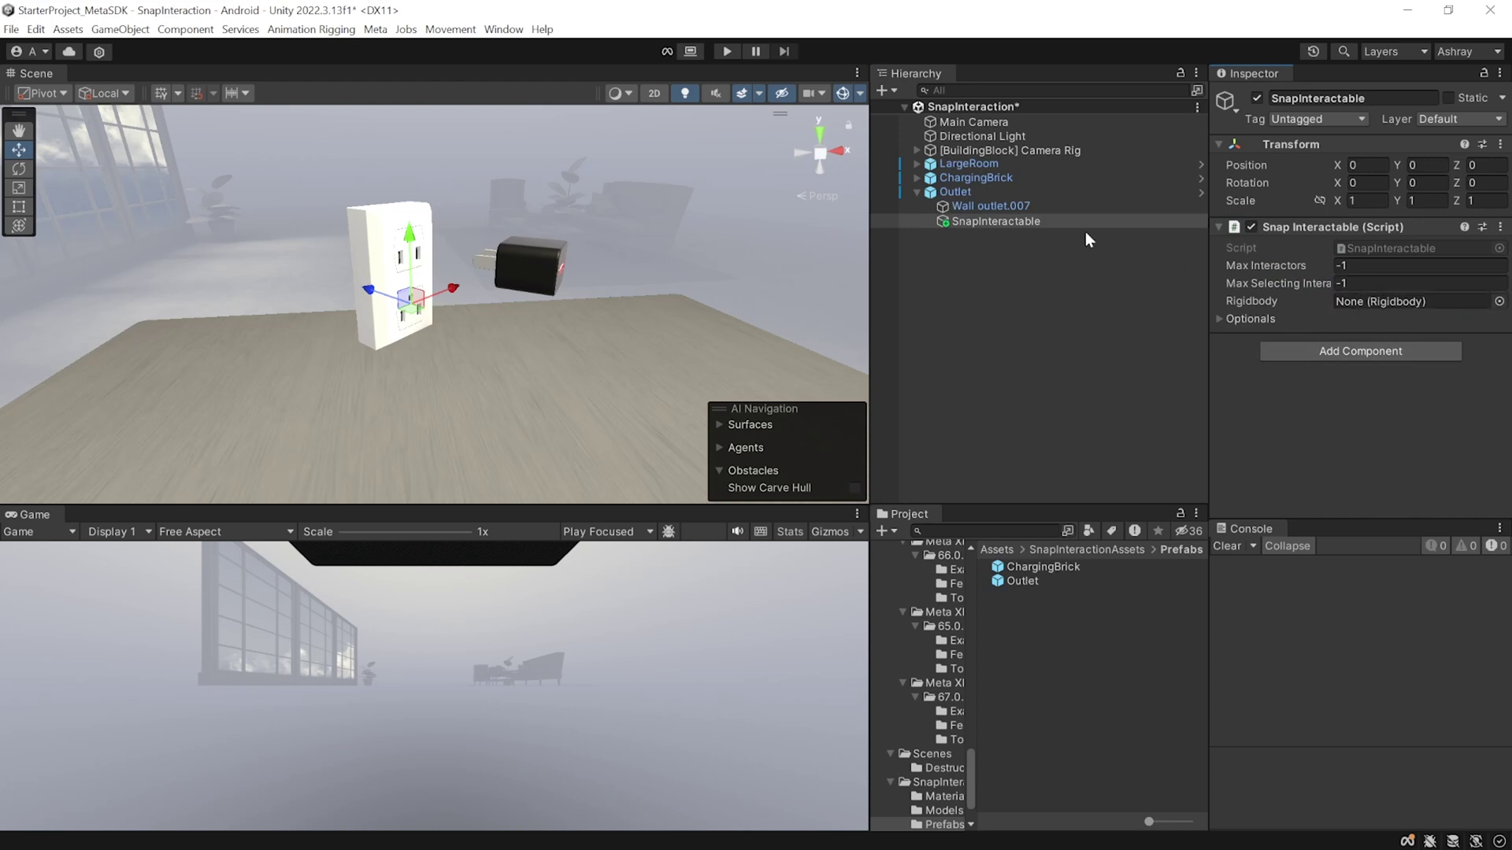
- Add a Rigidbody to Outlet and link Outlet into the Snap Interactable's Rigidbody field
{"action": "left_click", "coordinate": [954, 193]}
{"action": "left_click", "coordinate": [1326, 282]}
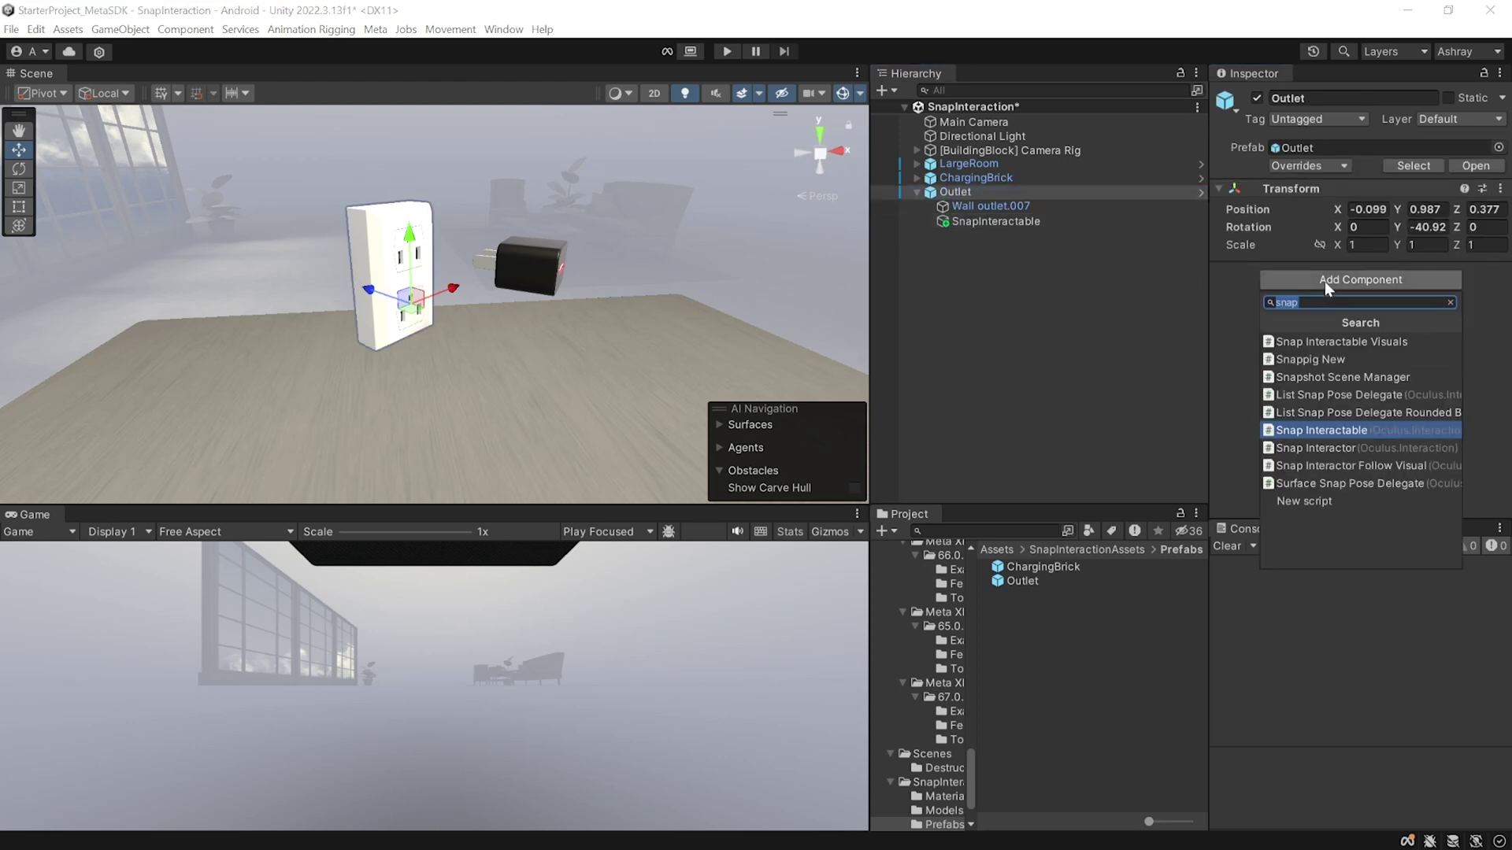
{"action": "type", "text": "ri"}
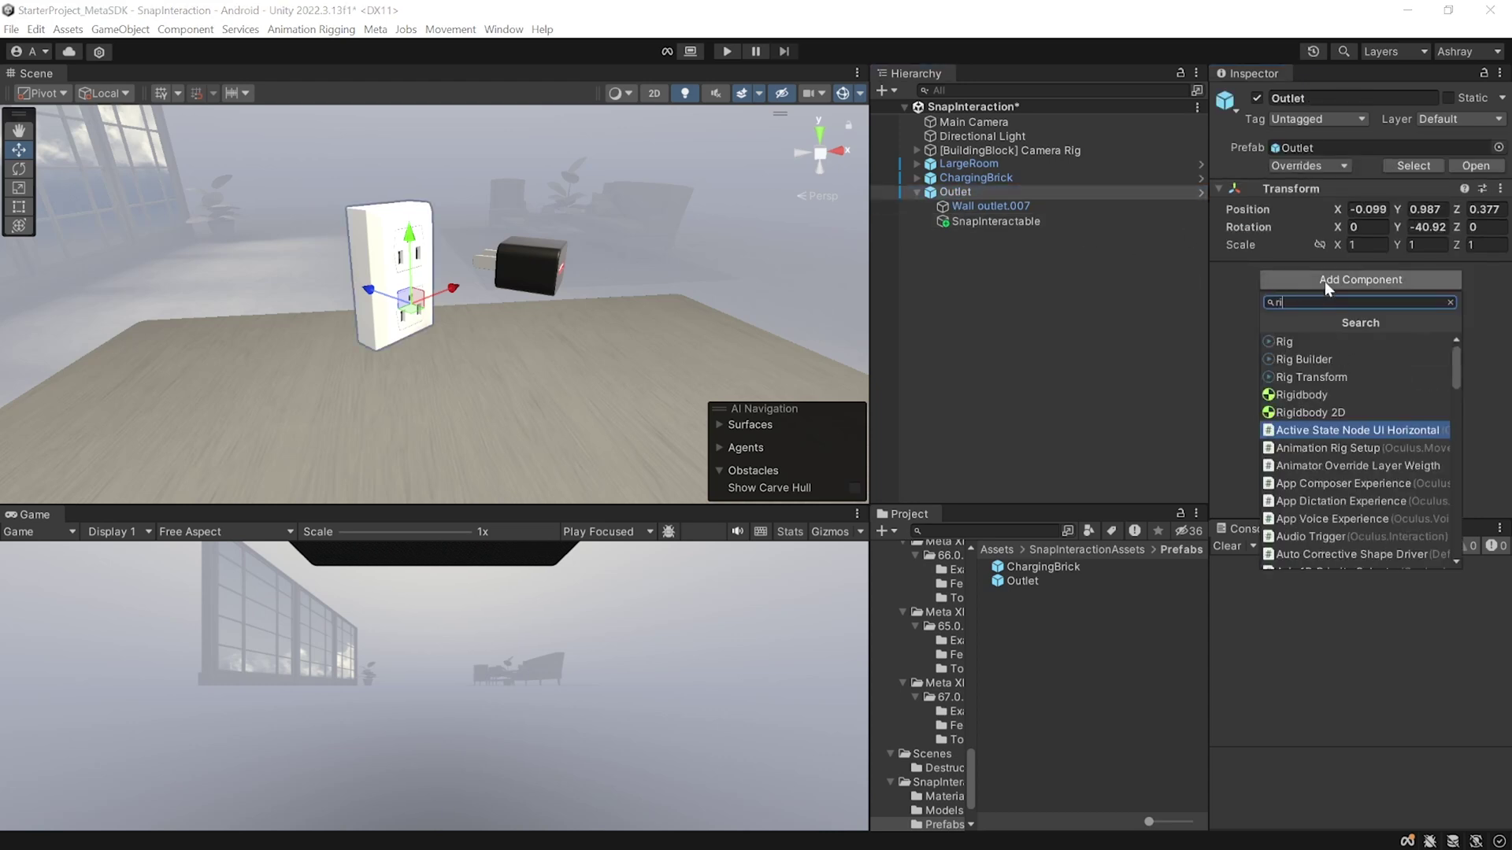
{"action": "left_click", "coordinate": [1329, 394]}
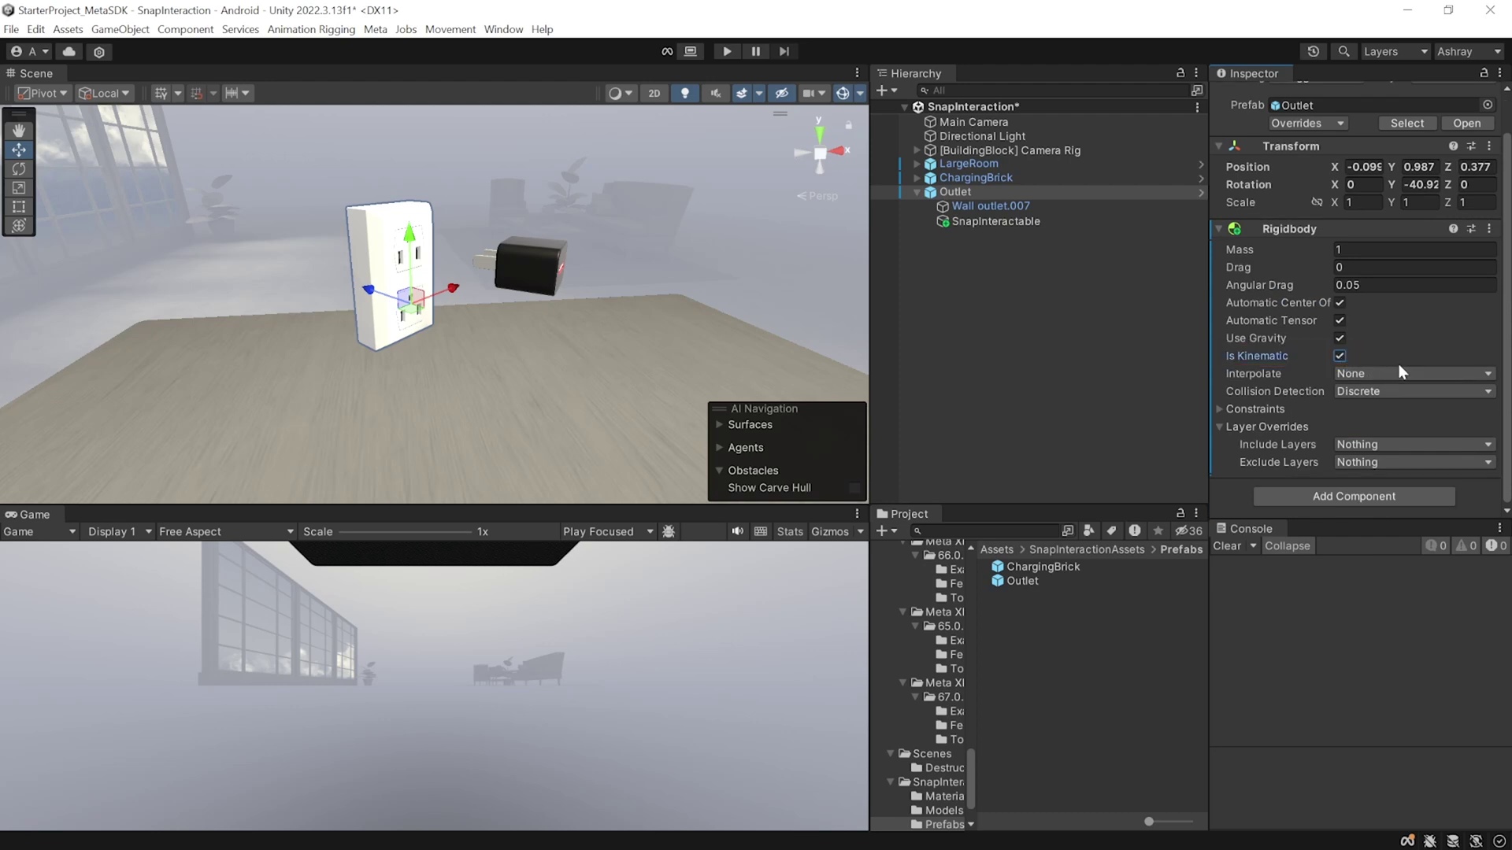
{"action": "left_click", "coordinate": [996, 222]}
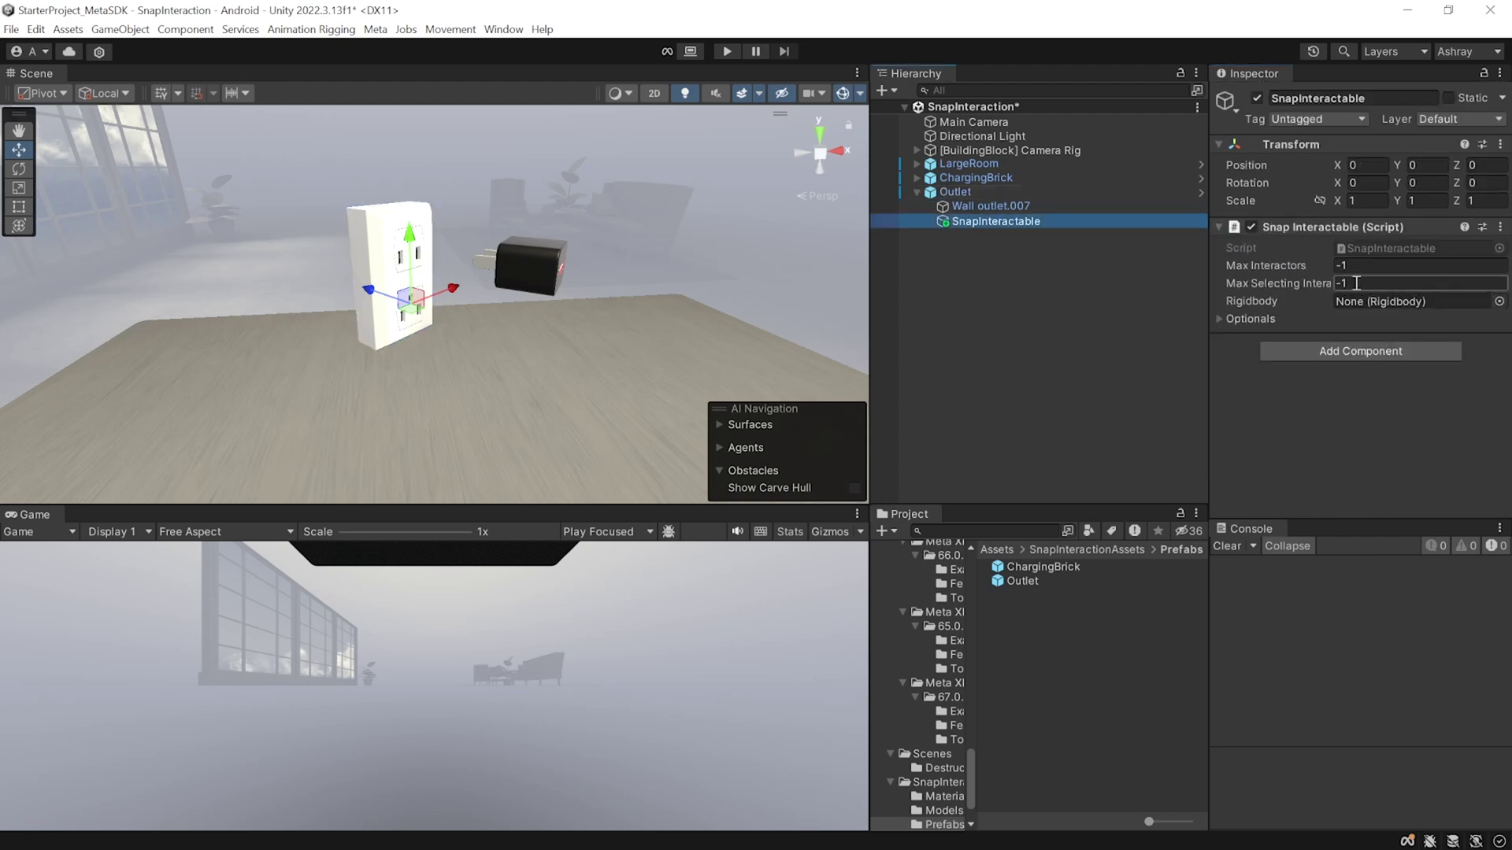
{"action": "left_click_drag", "start_coordinate": [957, 190], "coordinate": [1423, 305]}
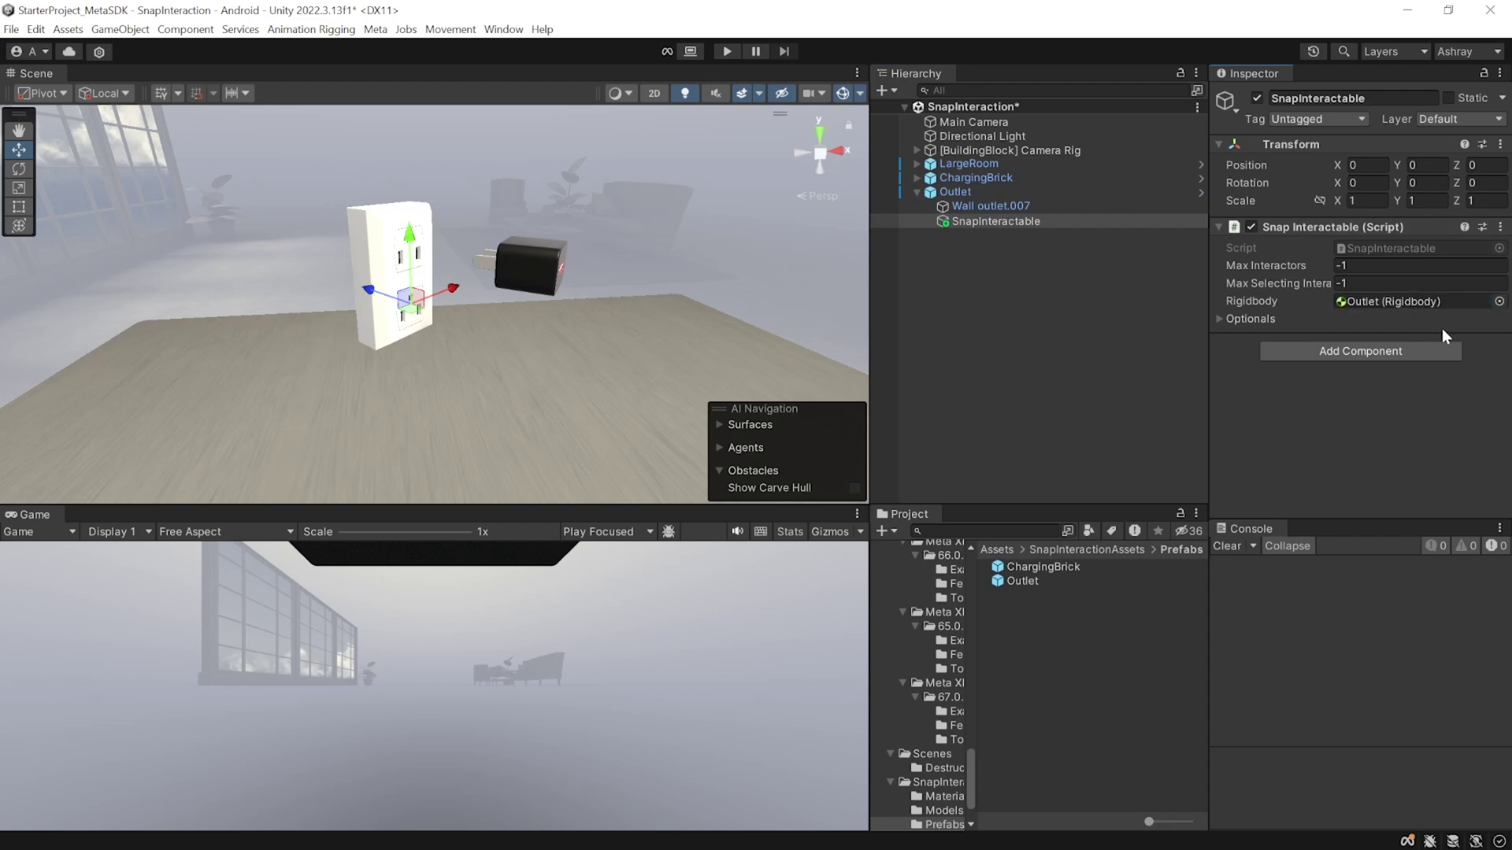
{"action": "right_click", "coordinate": [980, 178]}
- Create an empty ChargingBrick child named SnapInteractor with a Snap Interactor component
{"action": "left_click", "coordinate": [1071, 416]}
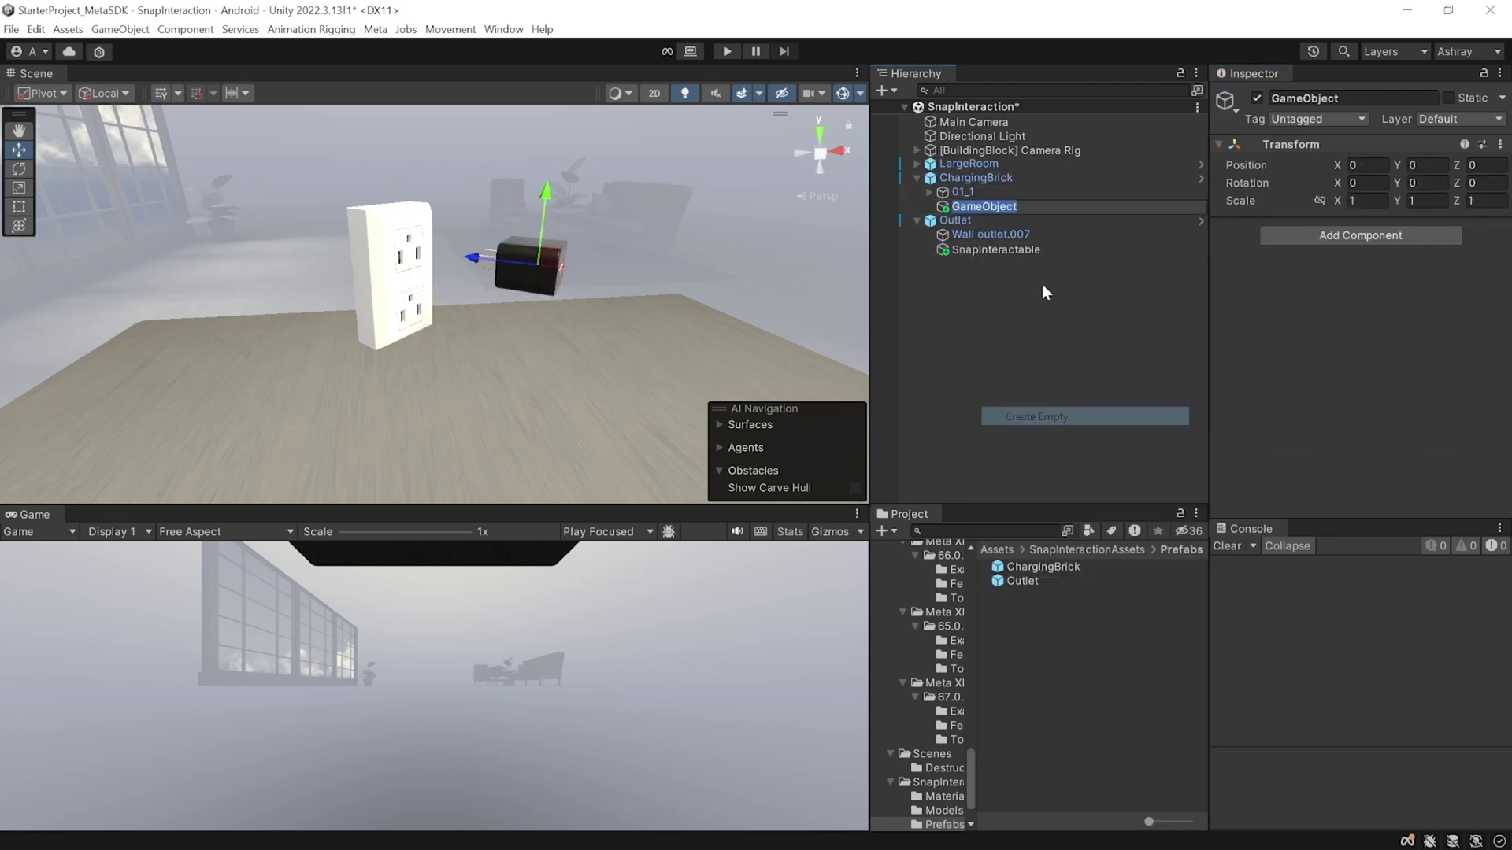
{"action": "type", "text": "SNa"}
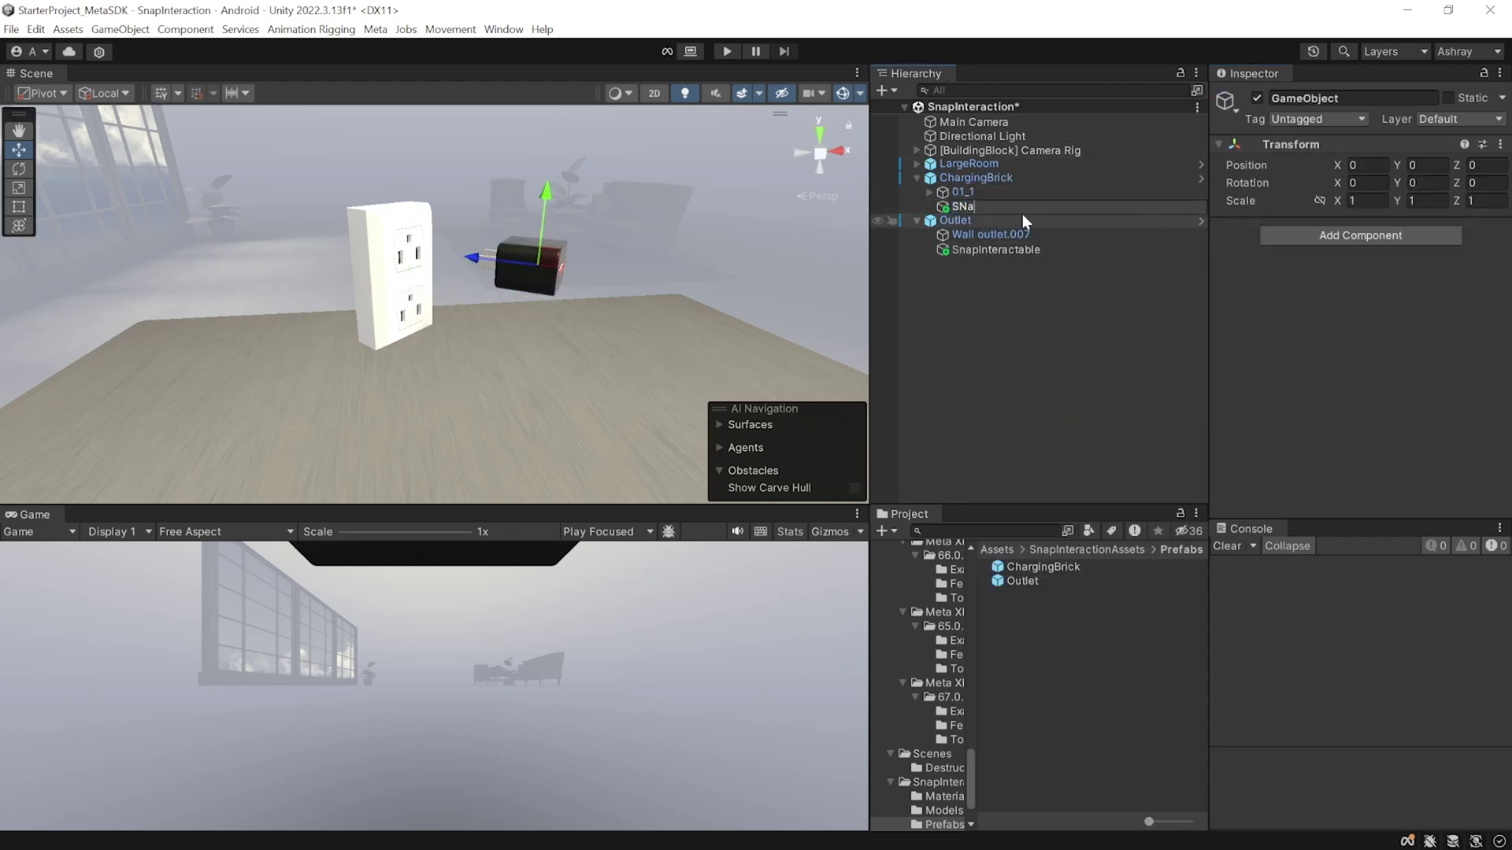
{"action": "key", "text": "BackSpace"}
{"action": "key", "text": "BackSpace"}
{"action": "type", "text": "napInteractor"}
{"action": "key", "text": "Return"}
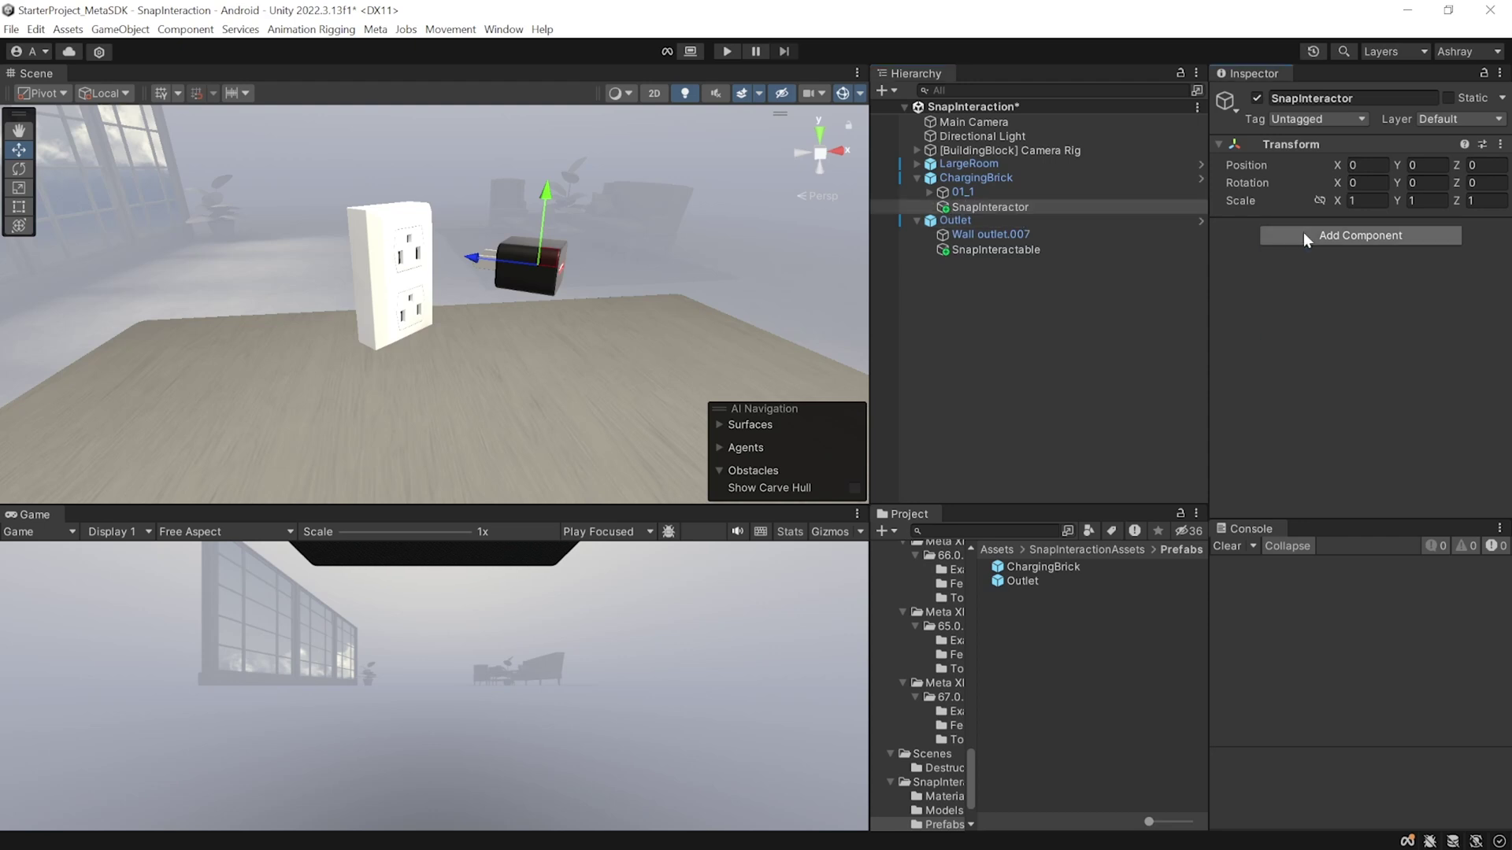
{"action": "left_click", "coordinate": [1302, 235]}
{"action": "left_click", "coordinate": [1336, 400]}
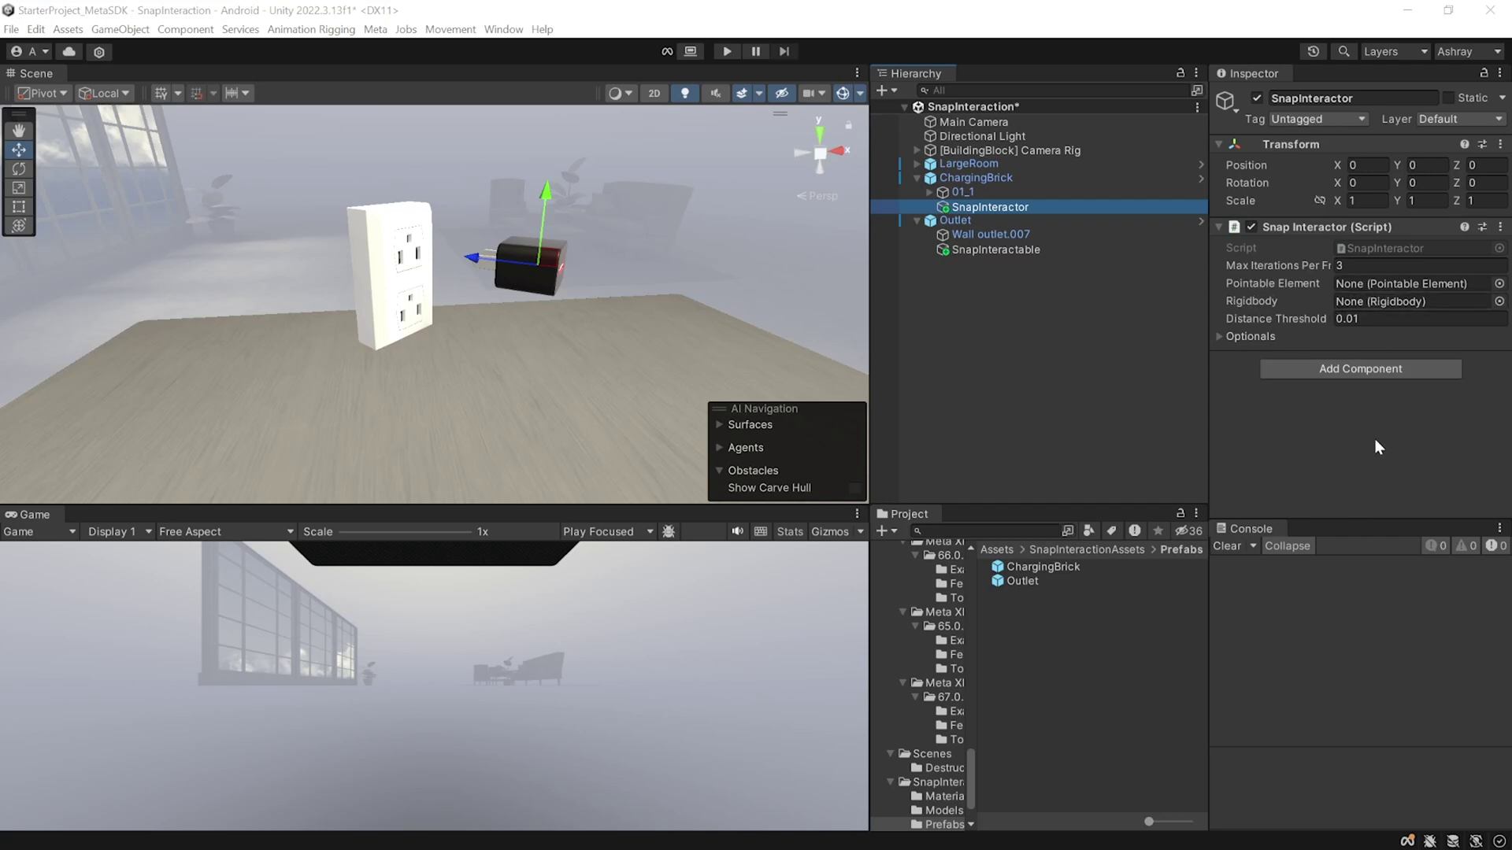
{"action": "left_click", "coordinate": [960, 176]}
- Add a grab interaction to ChargingBrick with Everything as interactors, fixing the missing Rigidbody
{"action": "right_click", "coordinate": [961, 176]}
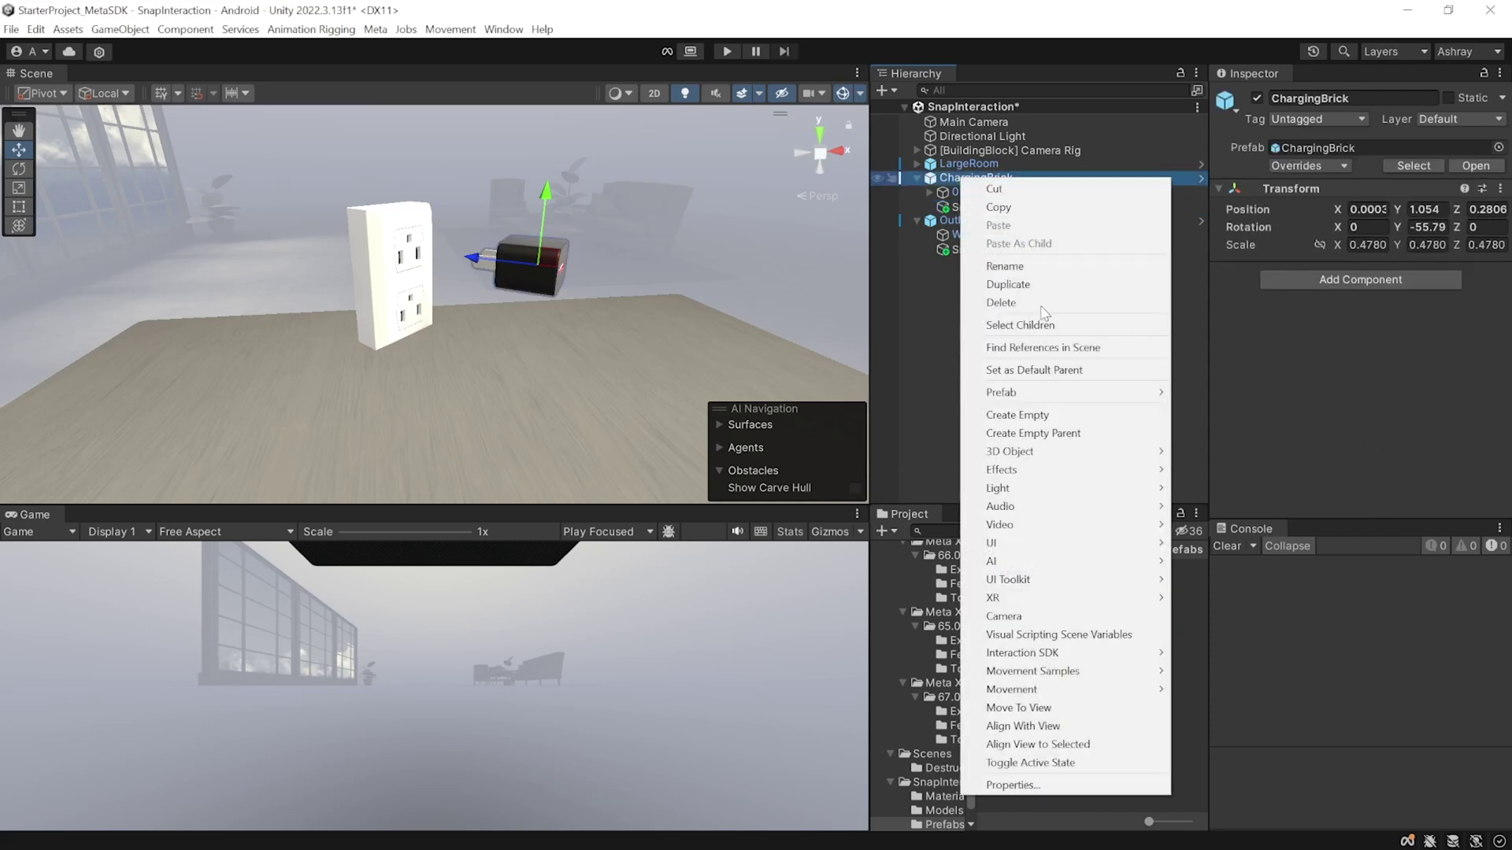
{"action": "mouse_move", "coordinate": [1103, 653]}
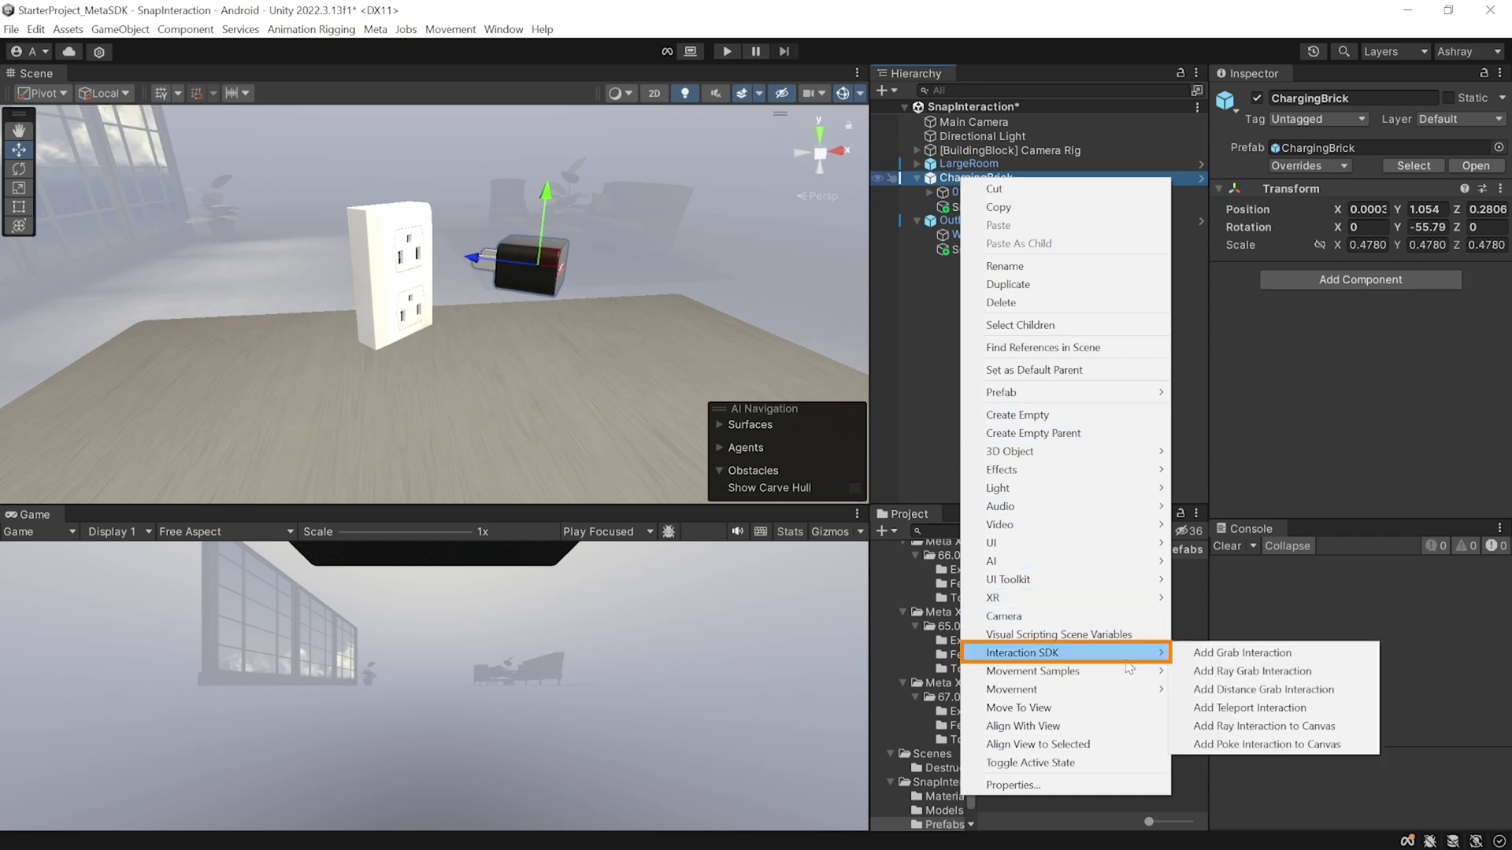
{"action": "left_click", "coordinate": [1295, 654]}
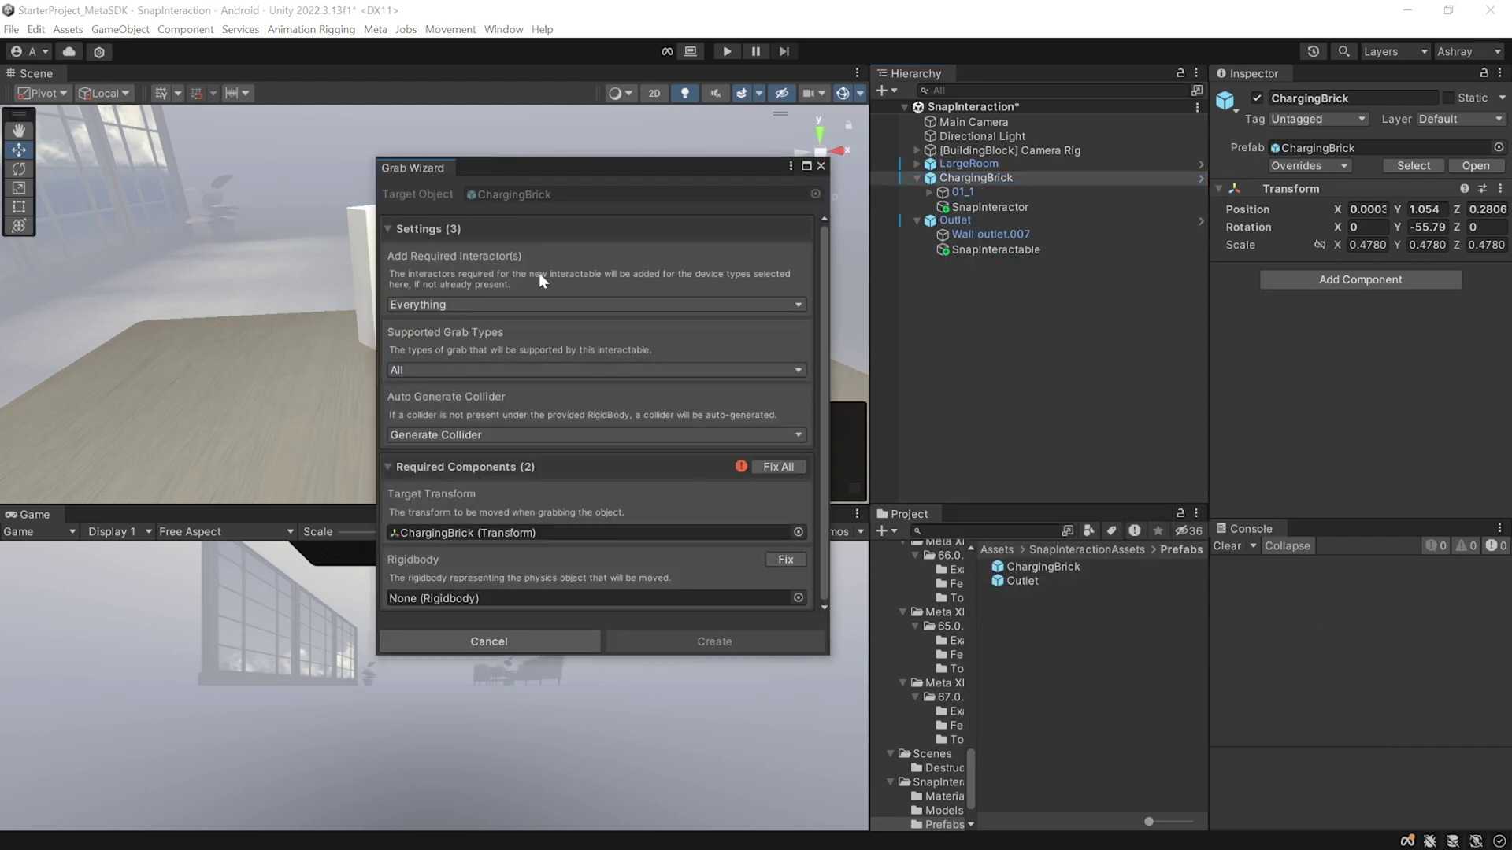
{"action": "left_click", "coordinate": [486, 304]}
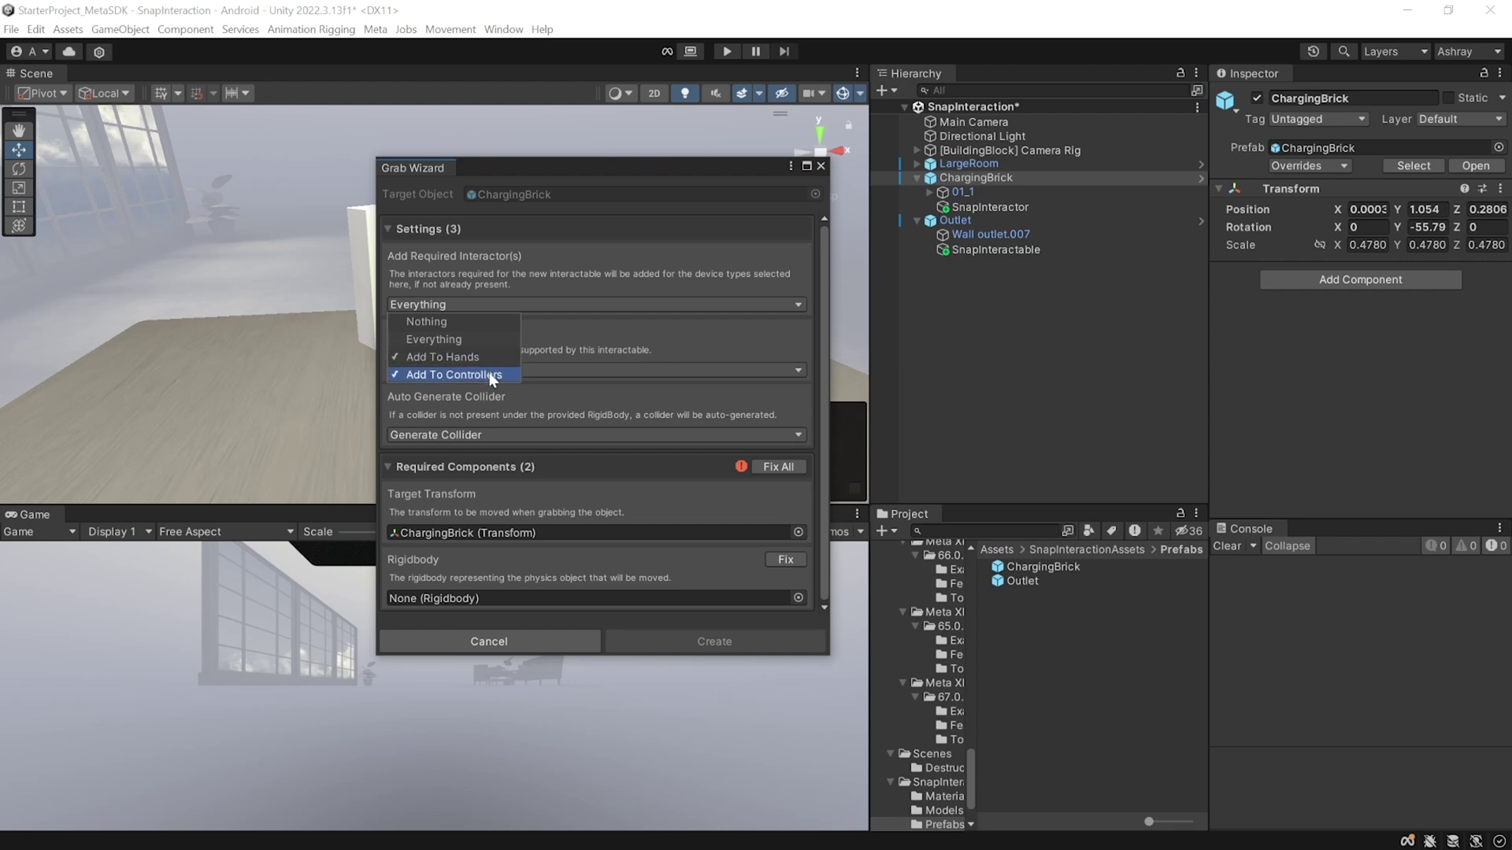
{"action": "left_click", "coordinate": [694, 360]}
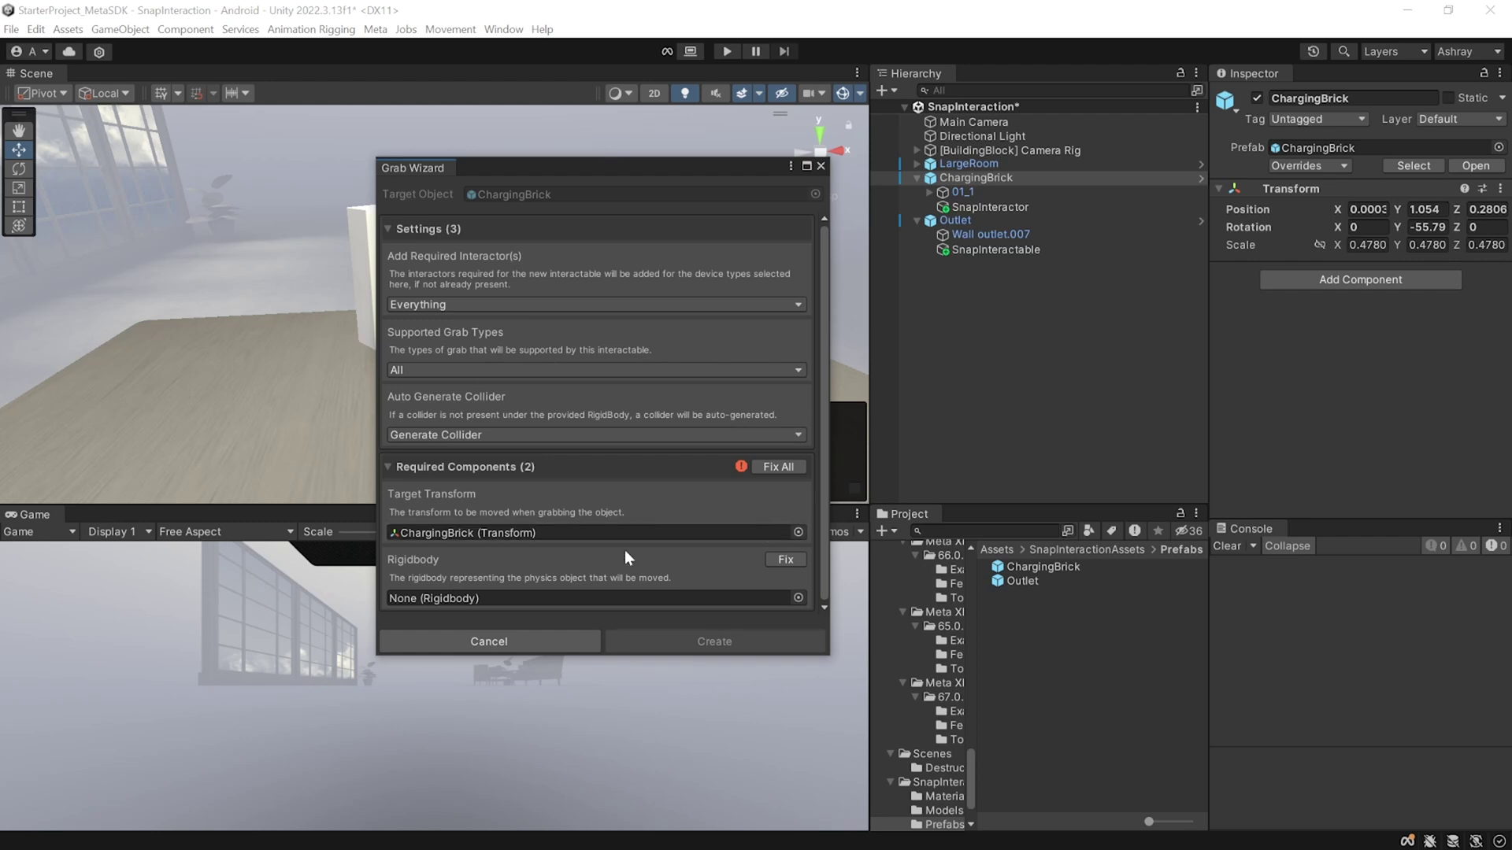
{"action": "left_click", "coordinate": [774, 468]}
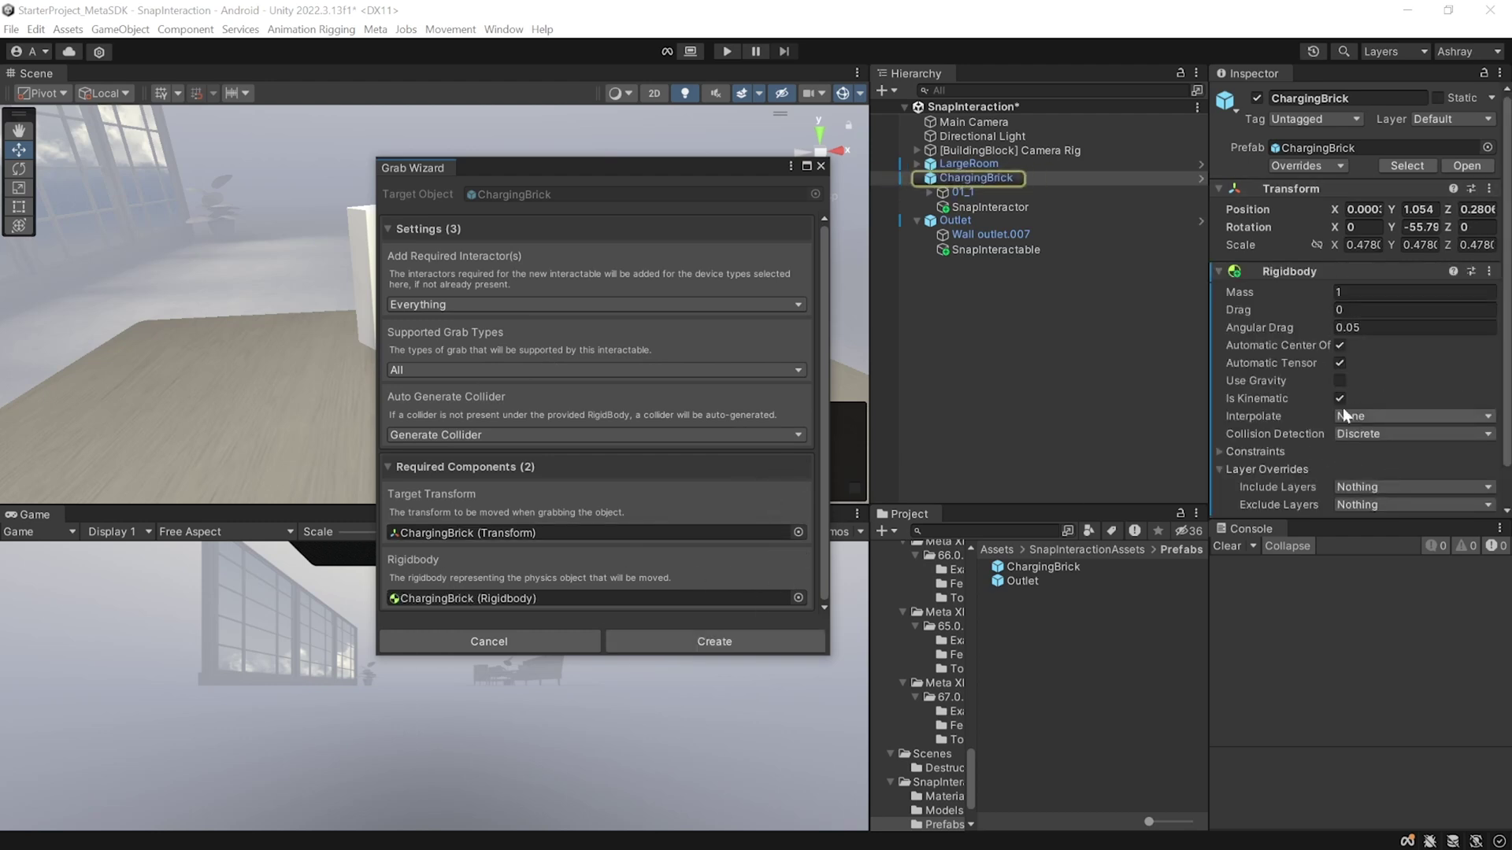
{"action": "left_click", "coordinate": [759, 644]}
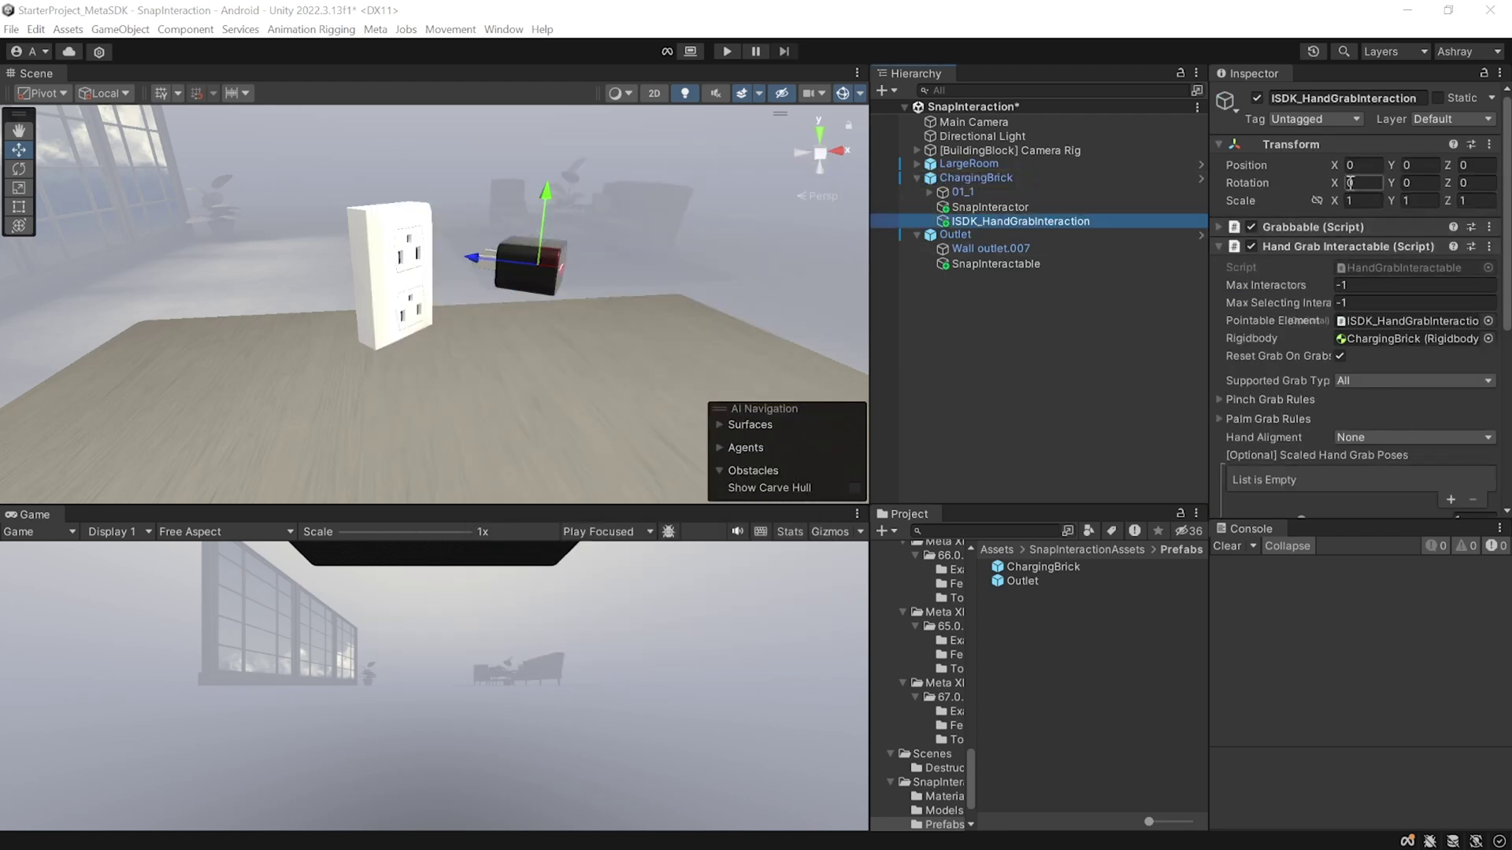
- Set SnapInteractor's Pointable Element to ISDK_HandGrabInteraction and its Rigidbody to ChargingBrick
{"action": "scroll", "coordinate": [1411, 193], "scroll_direction": "down", "scroll_amount": 2}
{"action": "scroll", "coordinate": [1411, 194], "scroll_direction": "down", "scroll_amount": 3}
{"action": "scroll", "coordinate": [1444, 306], "scroll_direction": "down", "scroll_amount": 1}
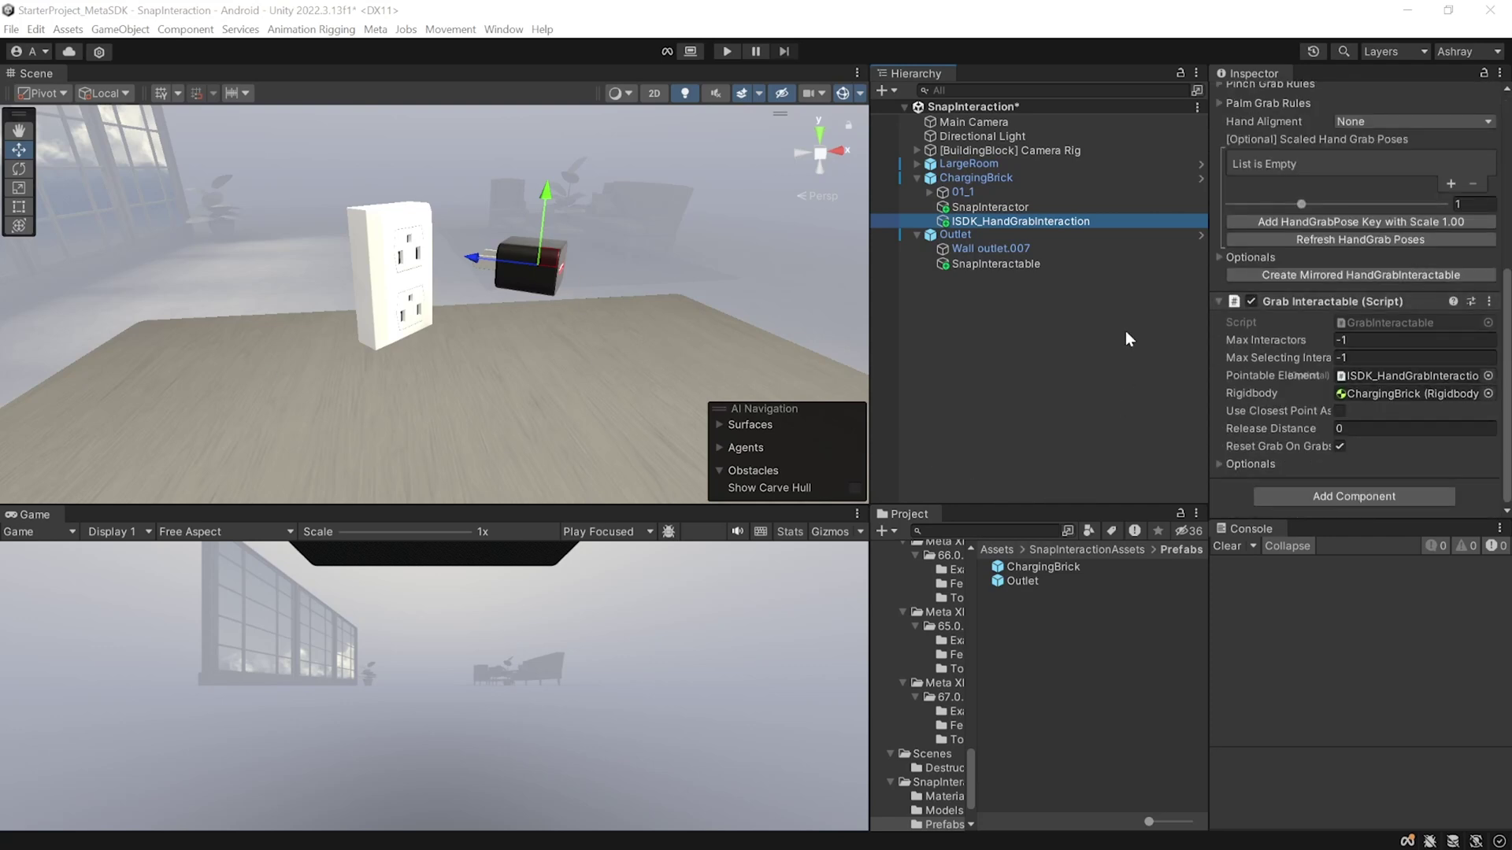
{"action": "left_click", "coordinate": [1000, 208]}
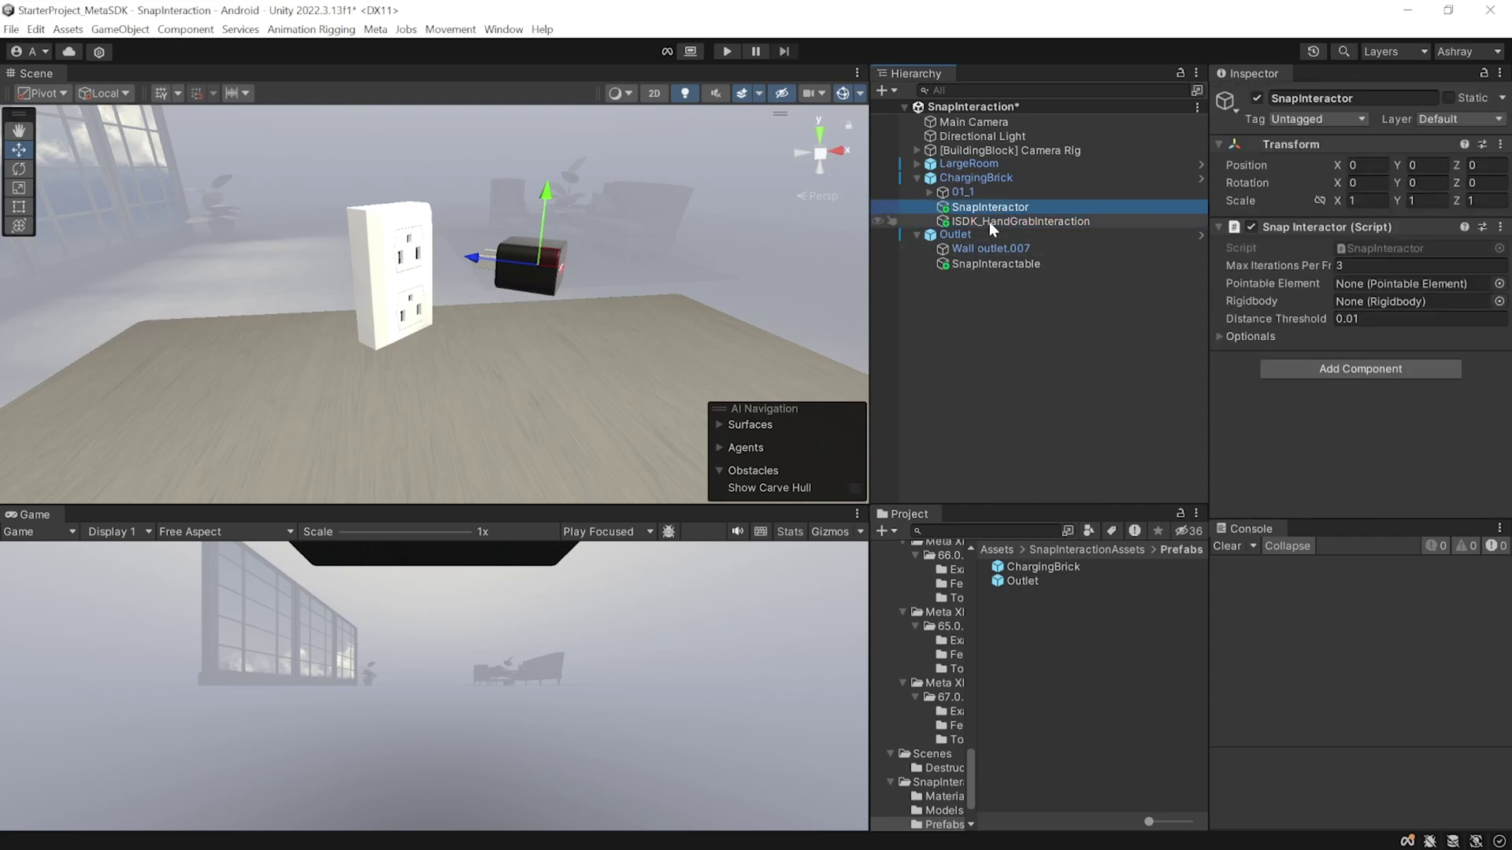
{"action": "left_click_drag", "start_coordinate": [989, 220], "coordinate": [1393, 286]}
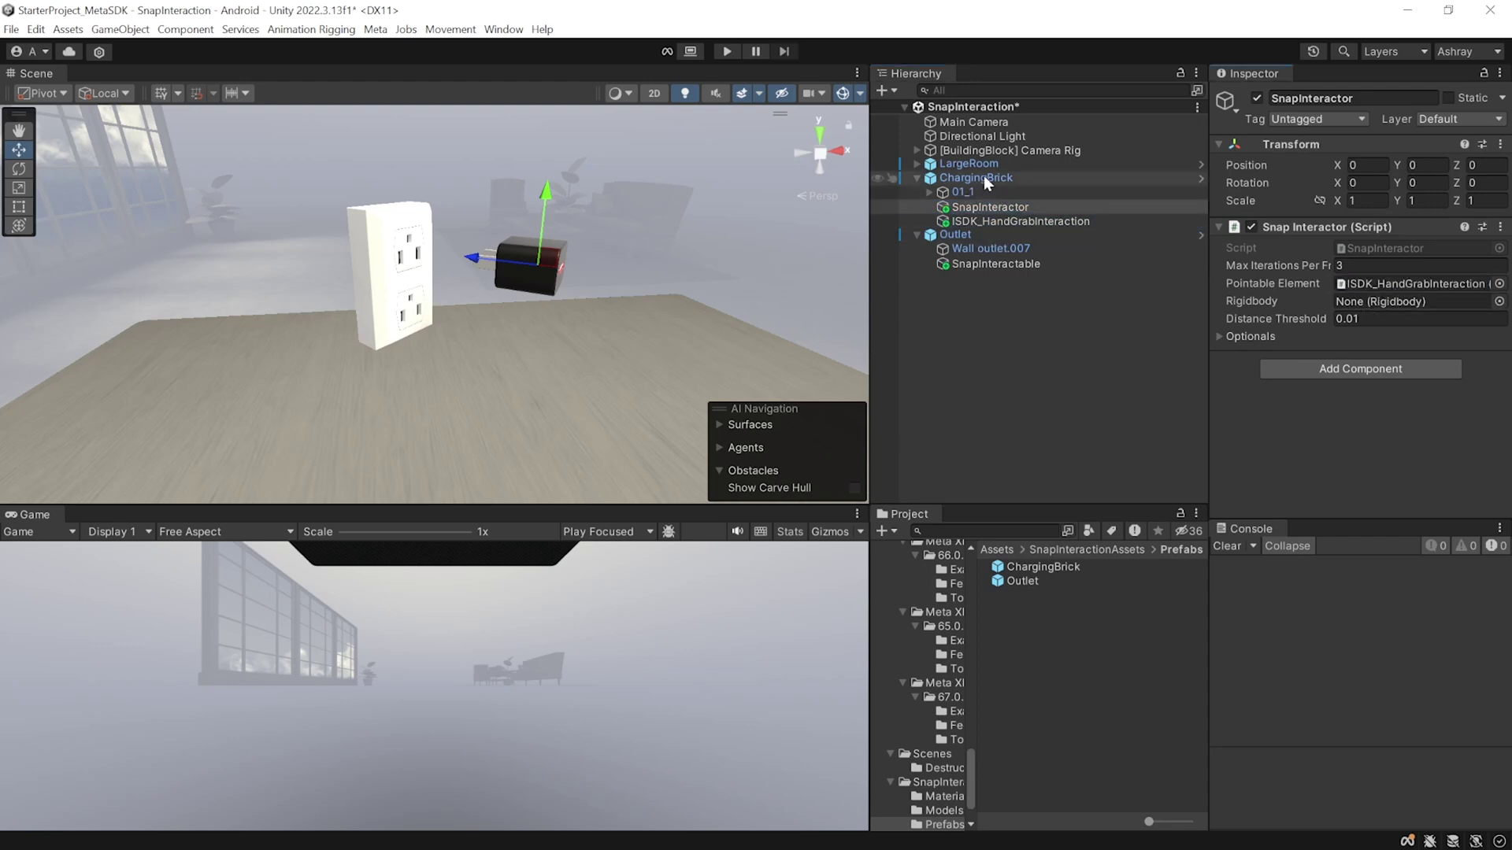
{"action": "left_click_drag", "start_coordinate": [983, 175], "coordinate": [1415, 307]}
- Add a Box Collider to the Outlet and adjust its bounds with Edit Collider
{"action": "left_click", "coordinate": [958, 232]}
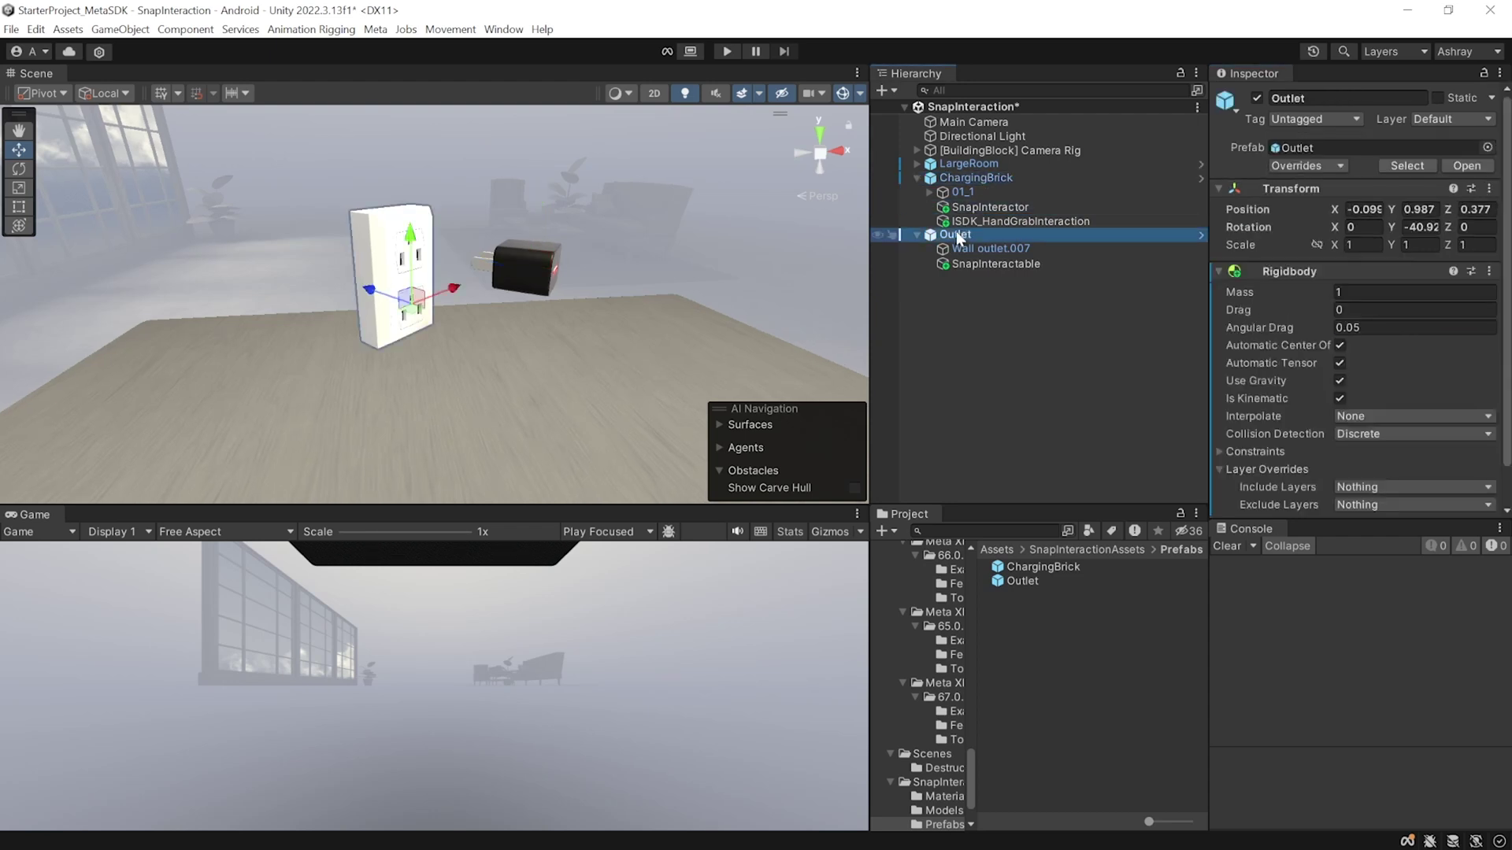
{"action": "scroll", "coordinate": [1380, 305], "scroll_direction": "down", "scroll_amount": 1}
{"action": "left_click", "coordinate": [1324, 493]}
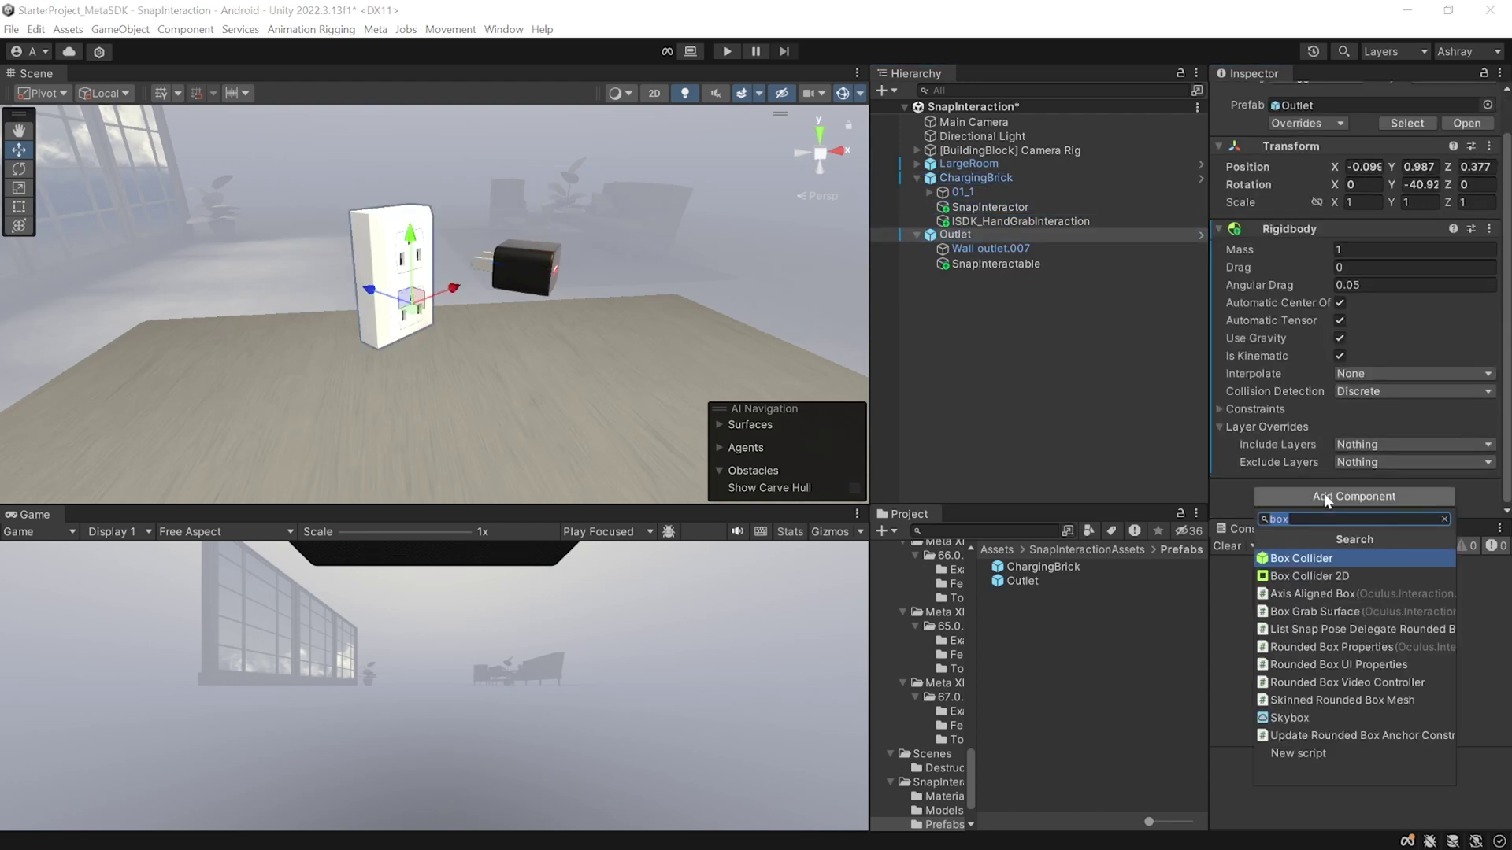
{"action": "left_click", "coordinate": [1307, 550]}
{"action": "scroll", "coordinate": [1357, 433], "scroll_direction": "down", "scroll_amount": 3}
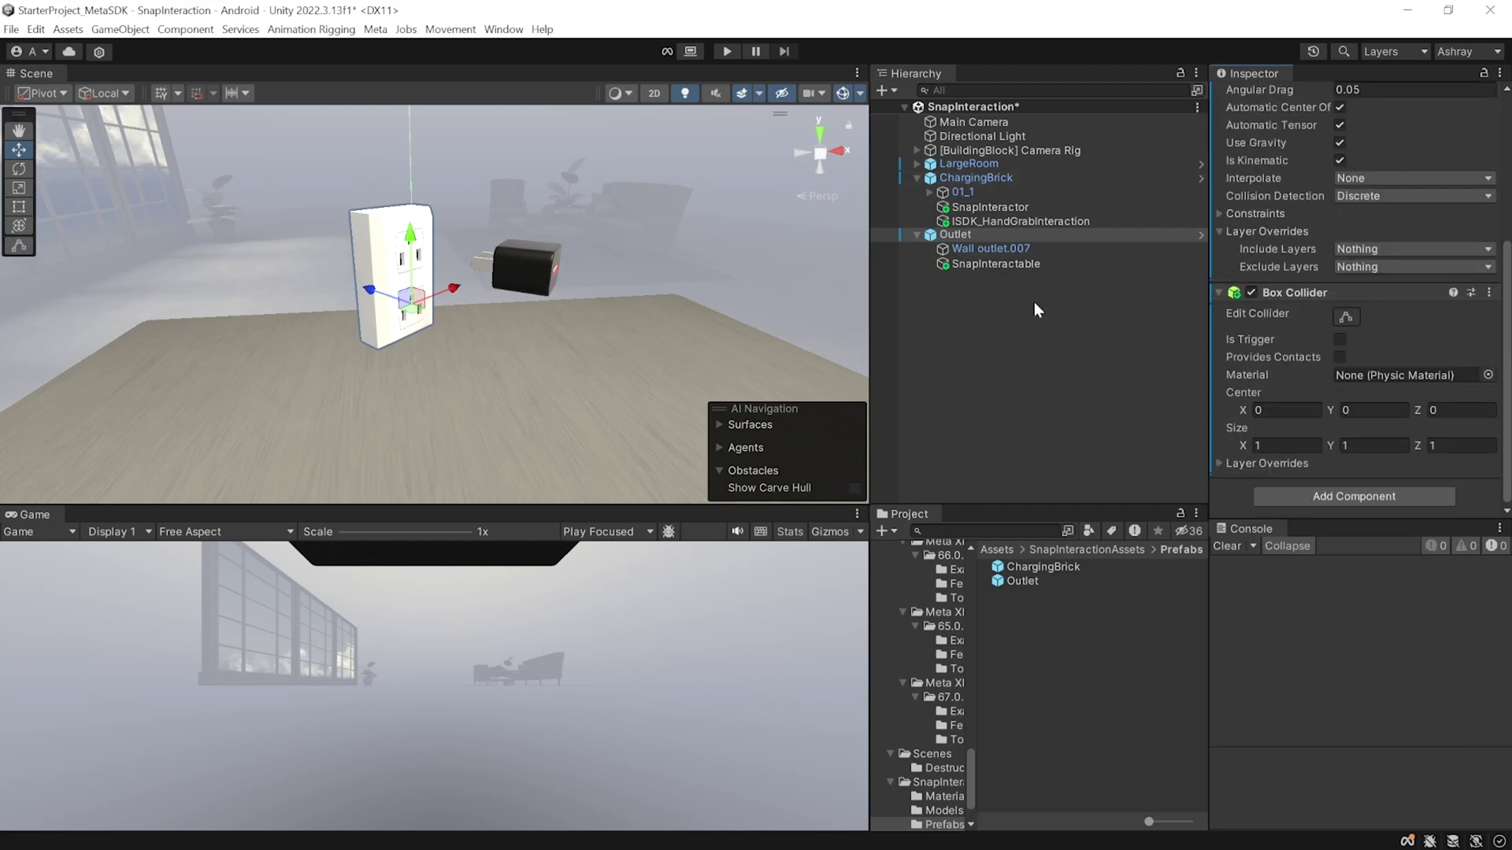
{"action": "scroll", "coordinate": [577, 264], "scroll_direction": "down", "scroll_amount": 5}
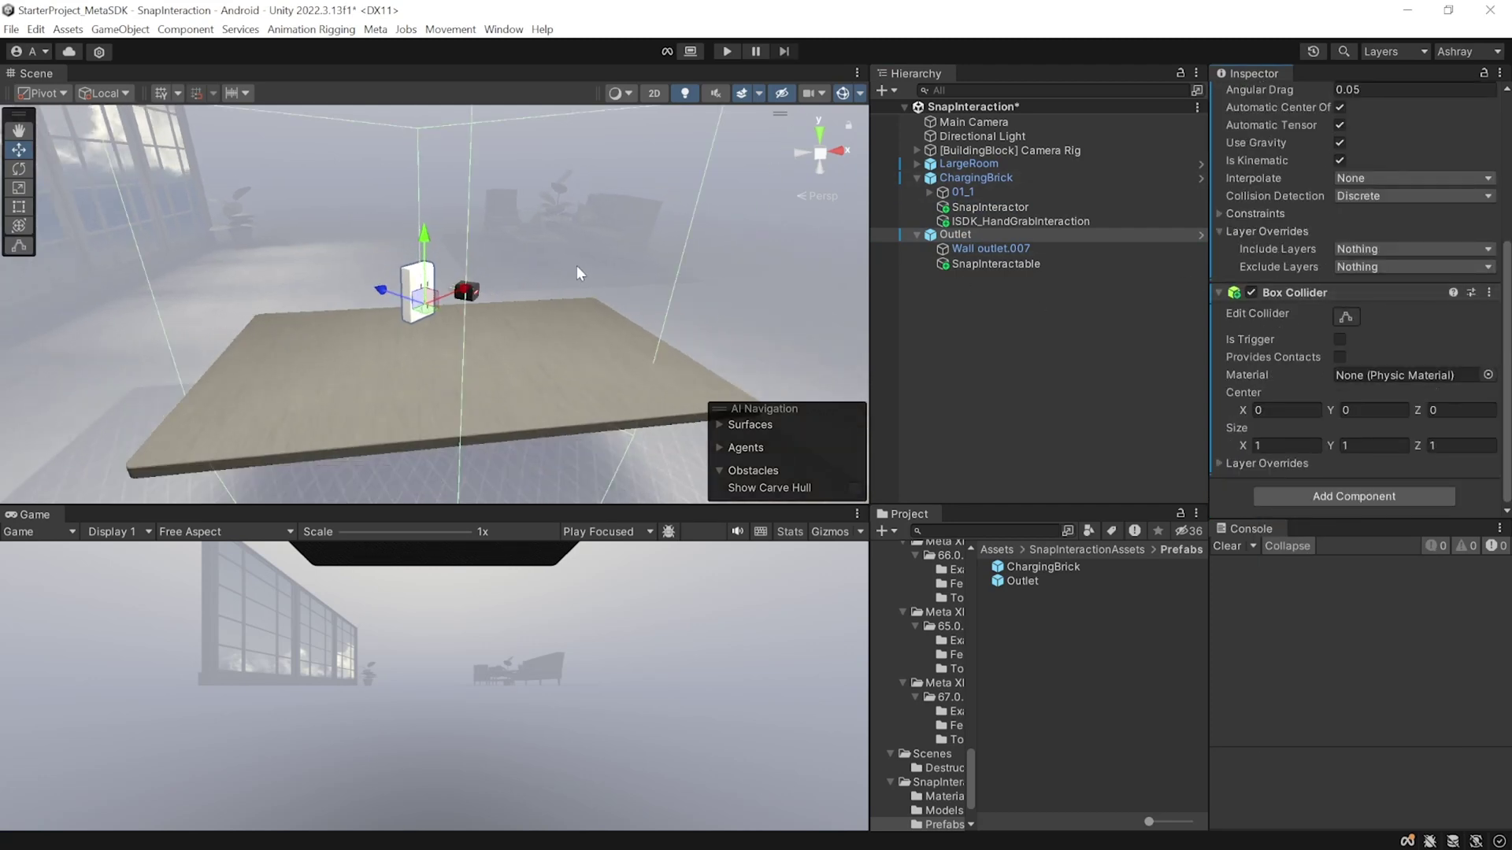
{"action": "left_click", "coordinate": [1346, 317]}
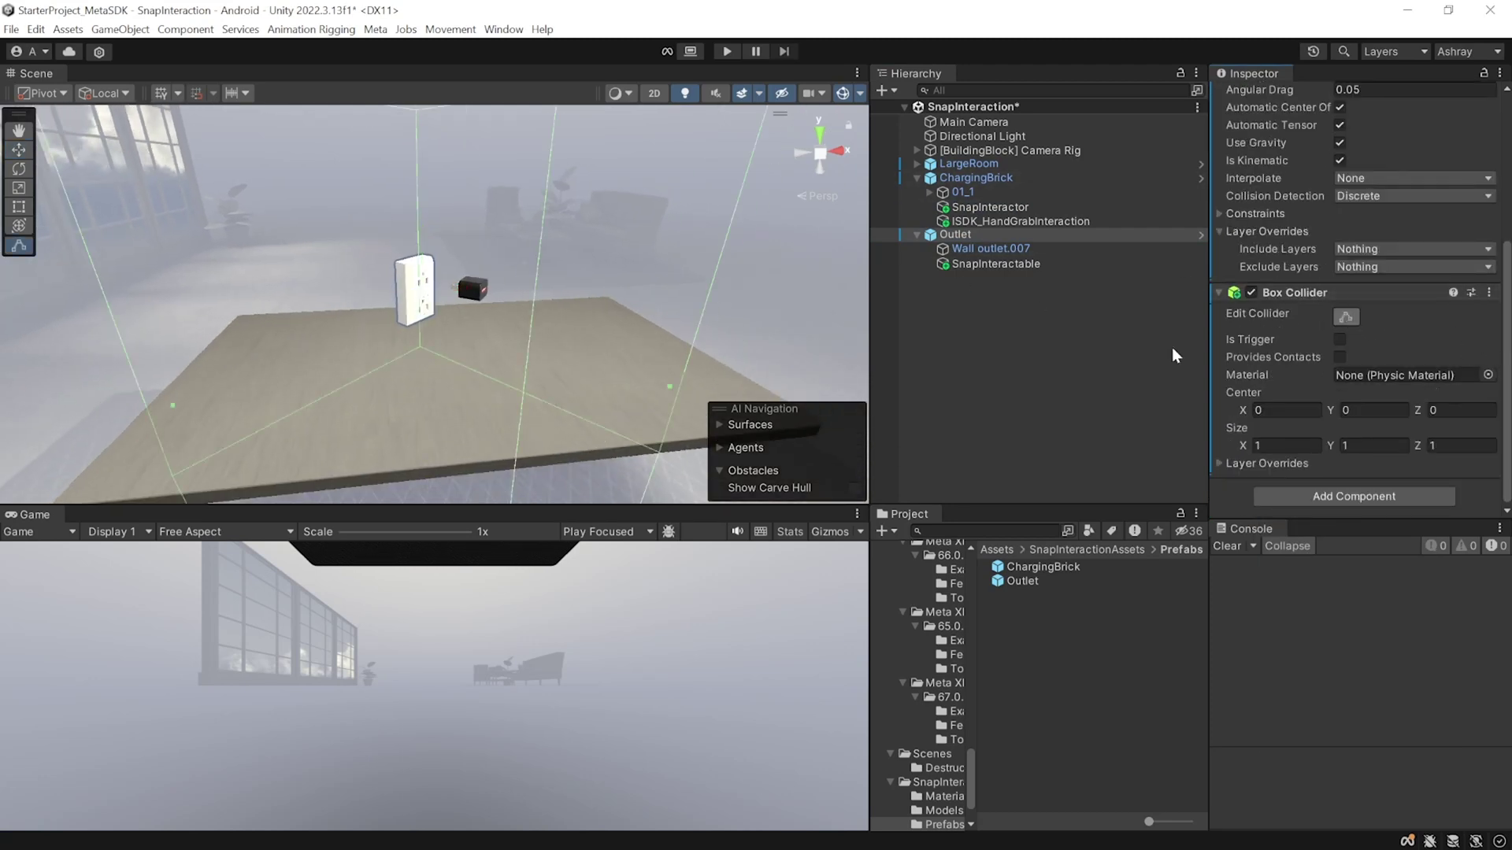
{"action": "scroll", "coordinate": [440, 333], "scroll_direction": "up", "scroll_amount": 2}
{"action": "scroll", "coordinate": [439, 333], "scroll_direction": "up", "scroll_amount": 3}
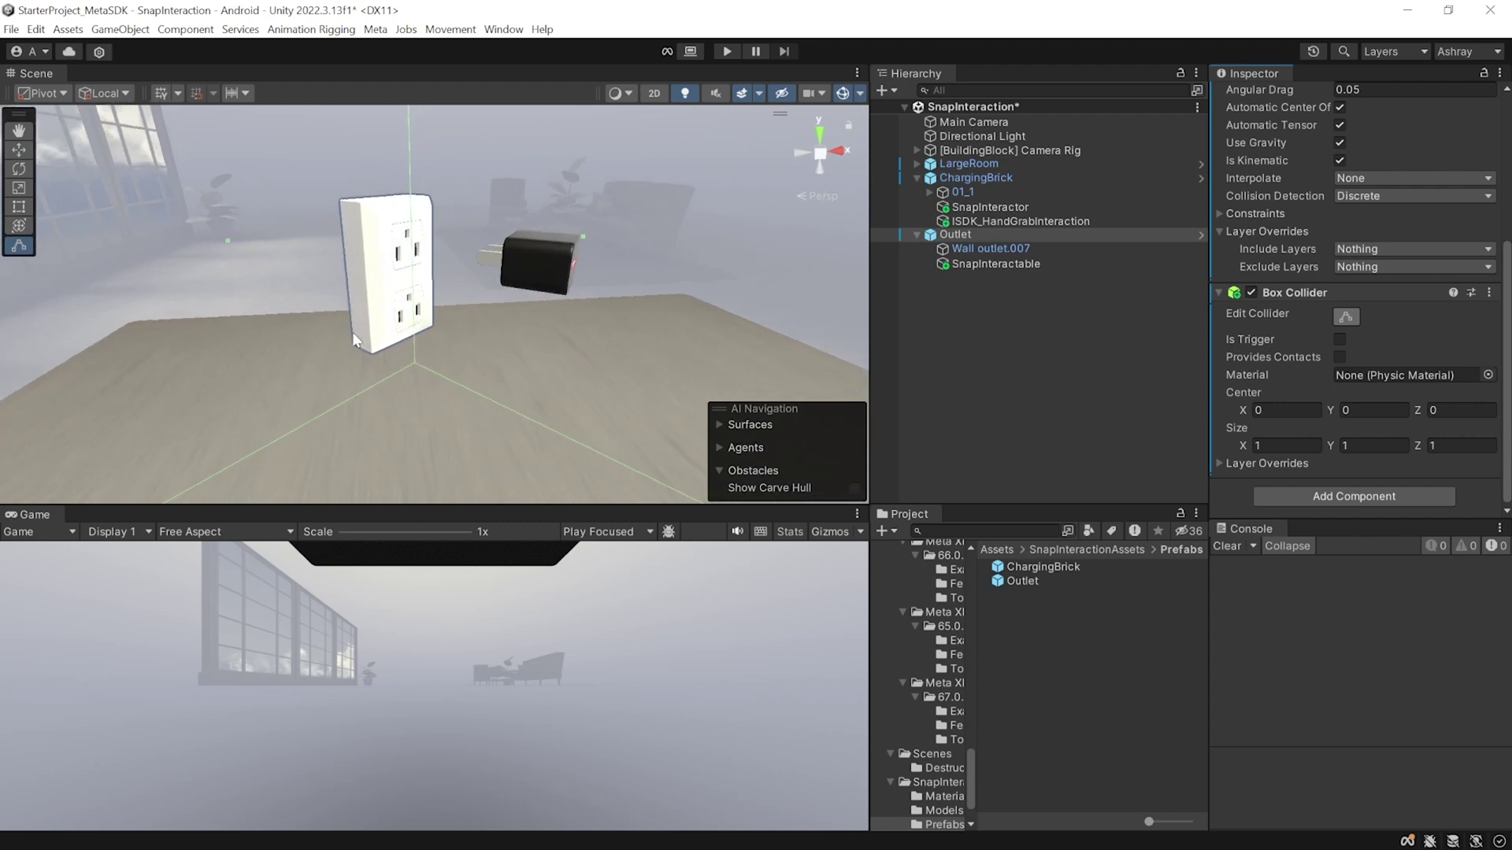
{"action": "key", "text": "ctrl+z"}
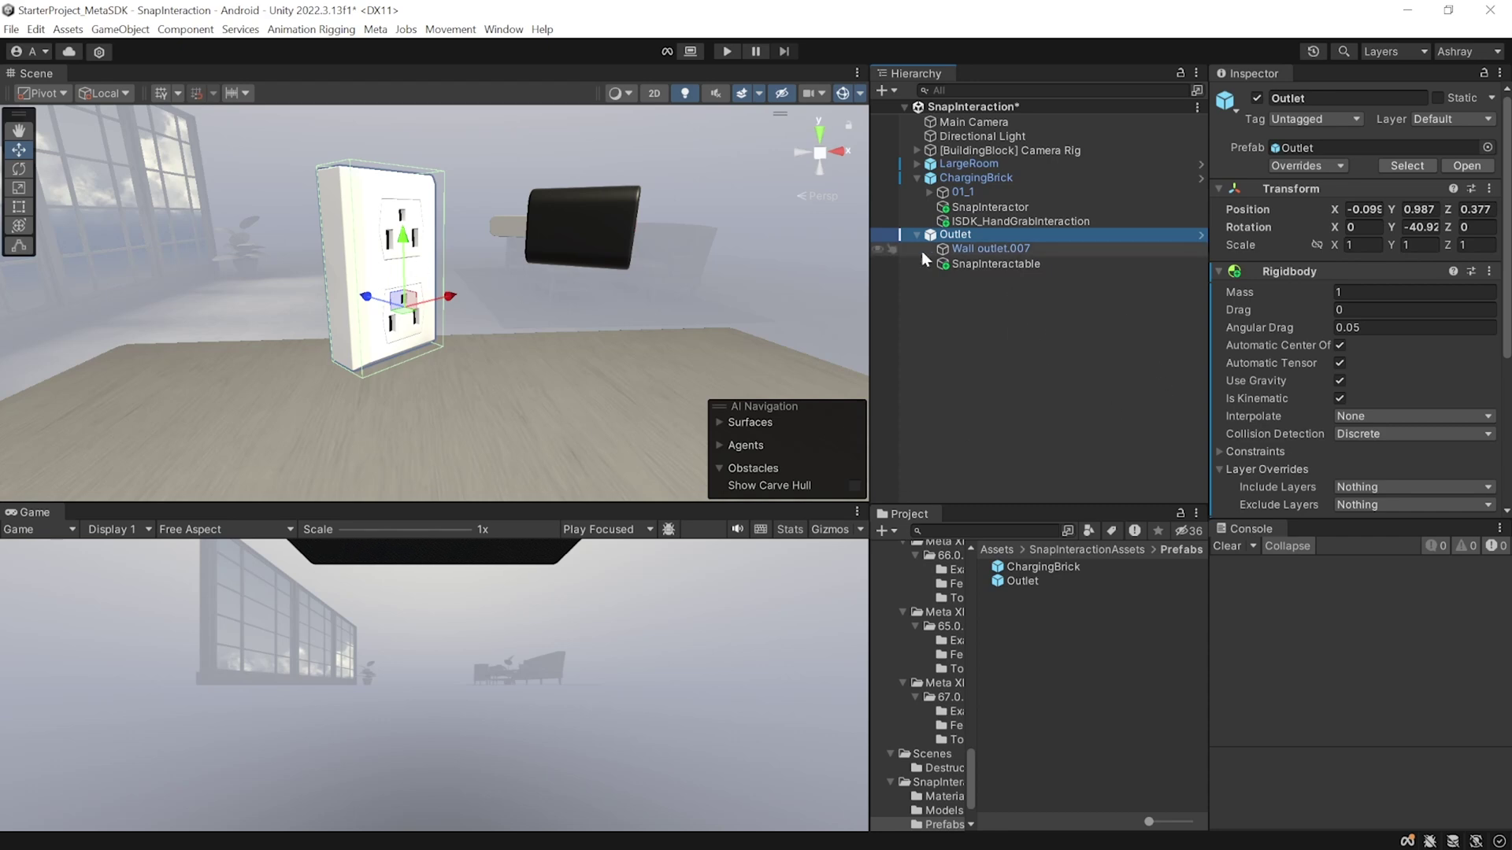
- Select ChargingBrick through Outlet and save the scene with Ctrl+S
{"action": "left_click", "coordinate": [968, 181], "text": "shift"}
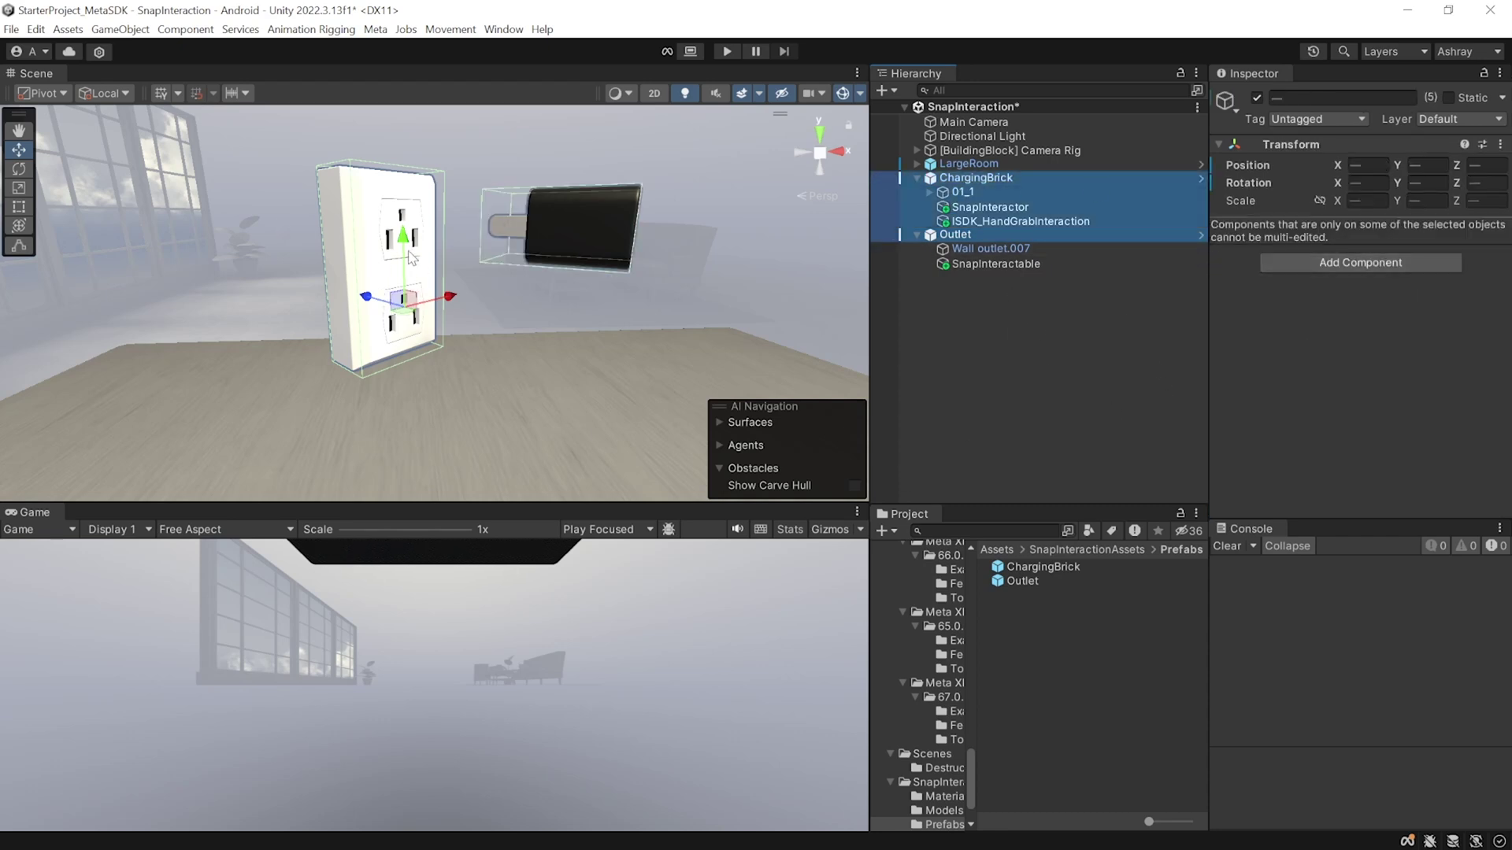
{"action": "key", "text": "ctrl+s"}
{"action": "left_click", "coordinate": [1027, 354]}
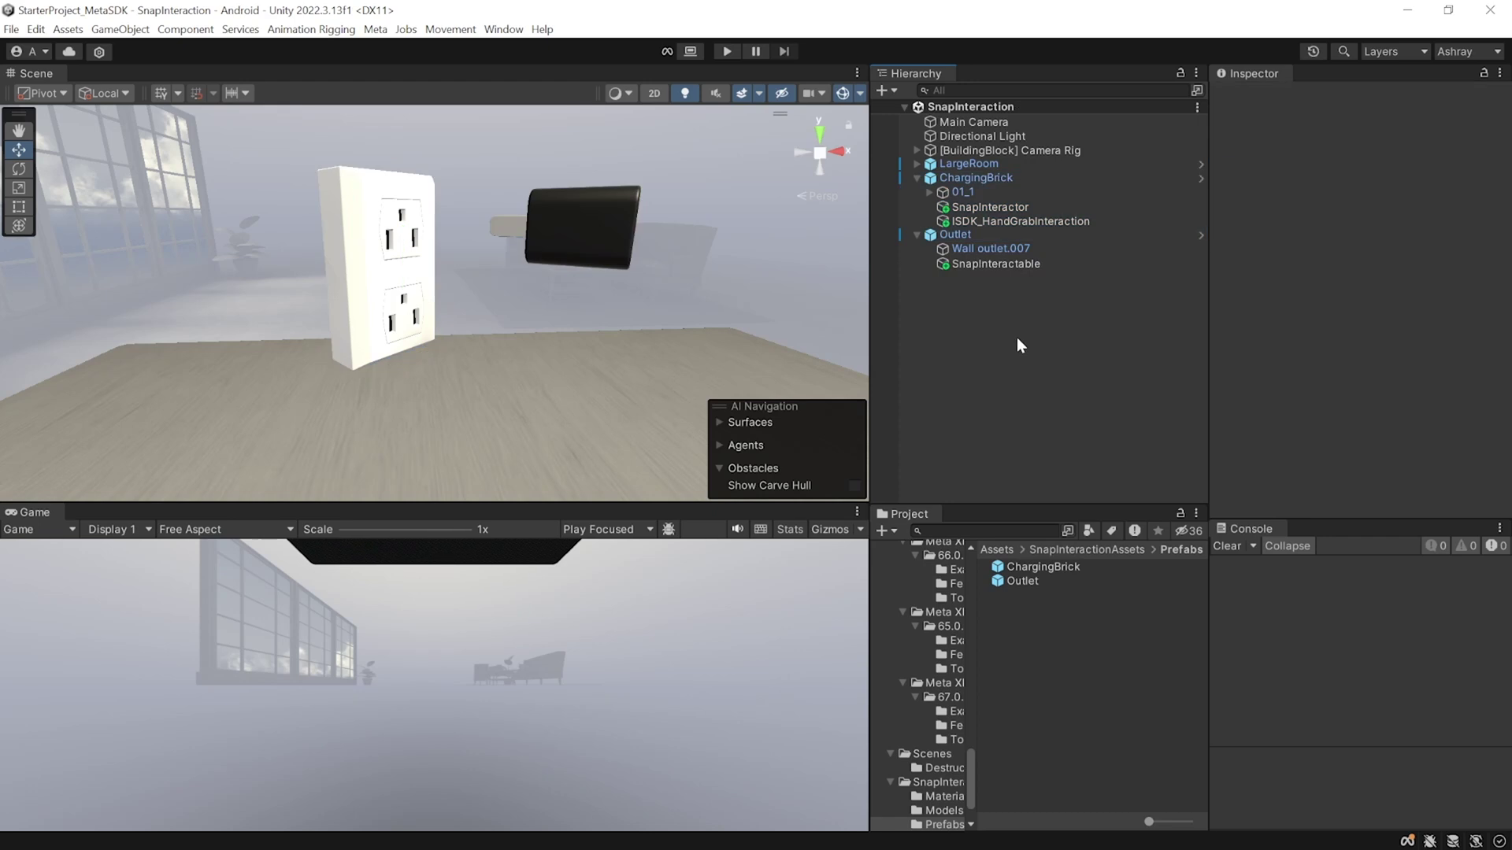
- Enter Play mode and expand the hierarchy down to OculusHand_R's r_handMeshNode
{"action": "left_click", "coordinate": [726, 52]}
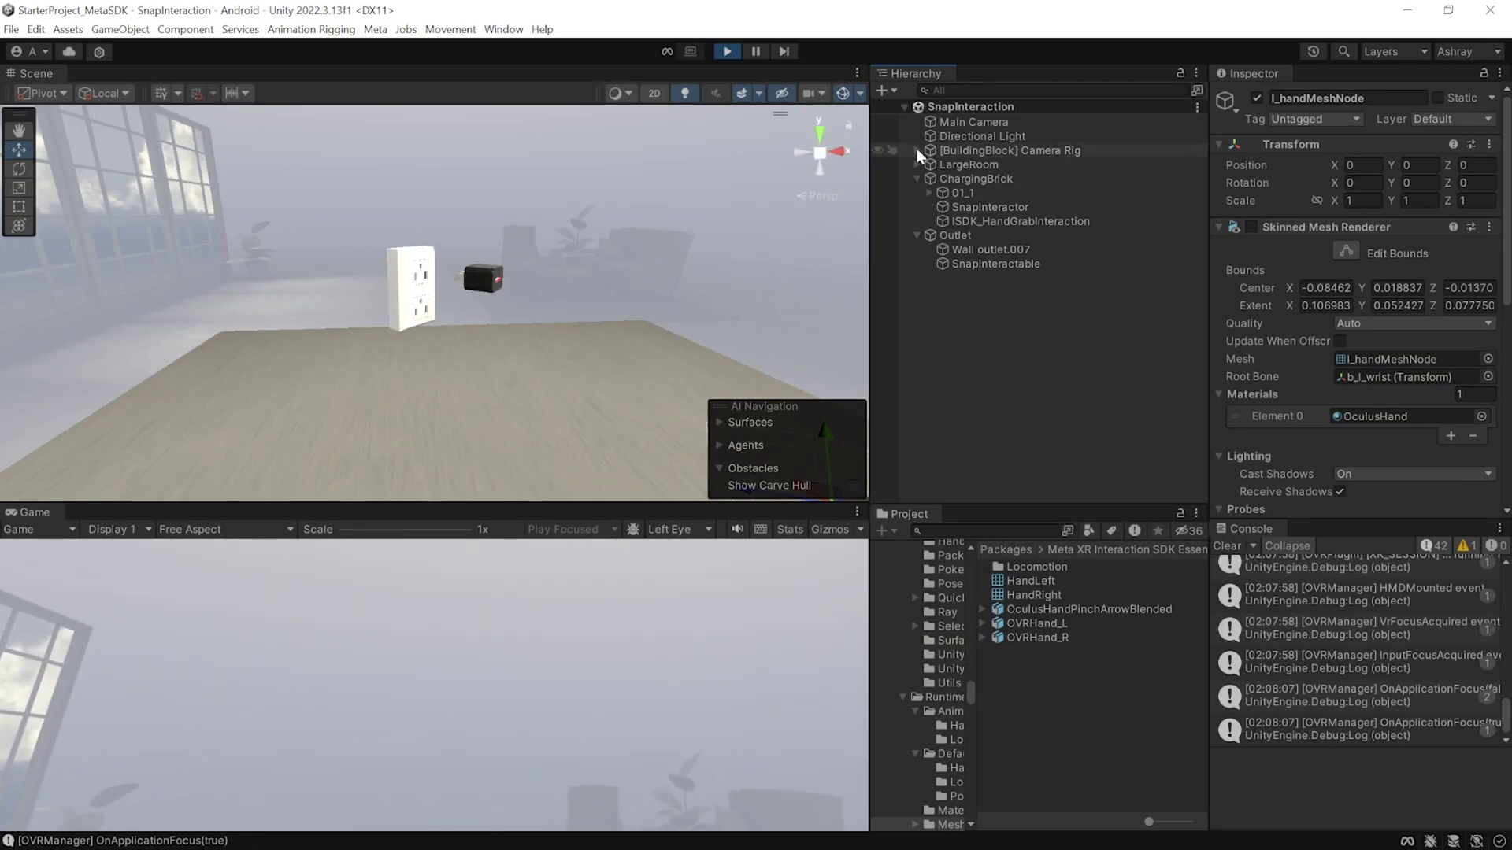
{"action": "left_click", "coordinate": [930, 179]}
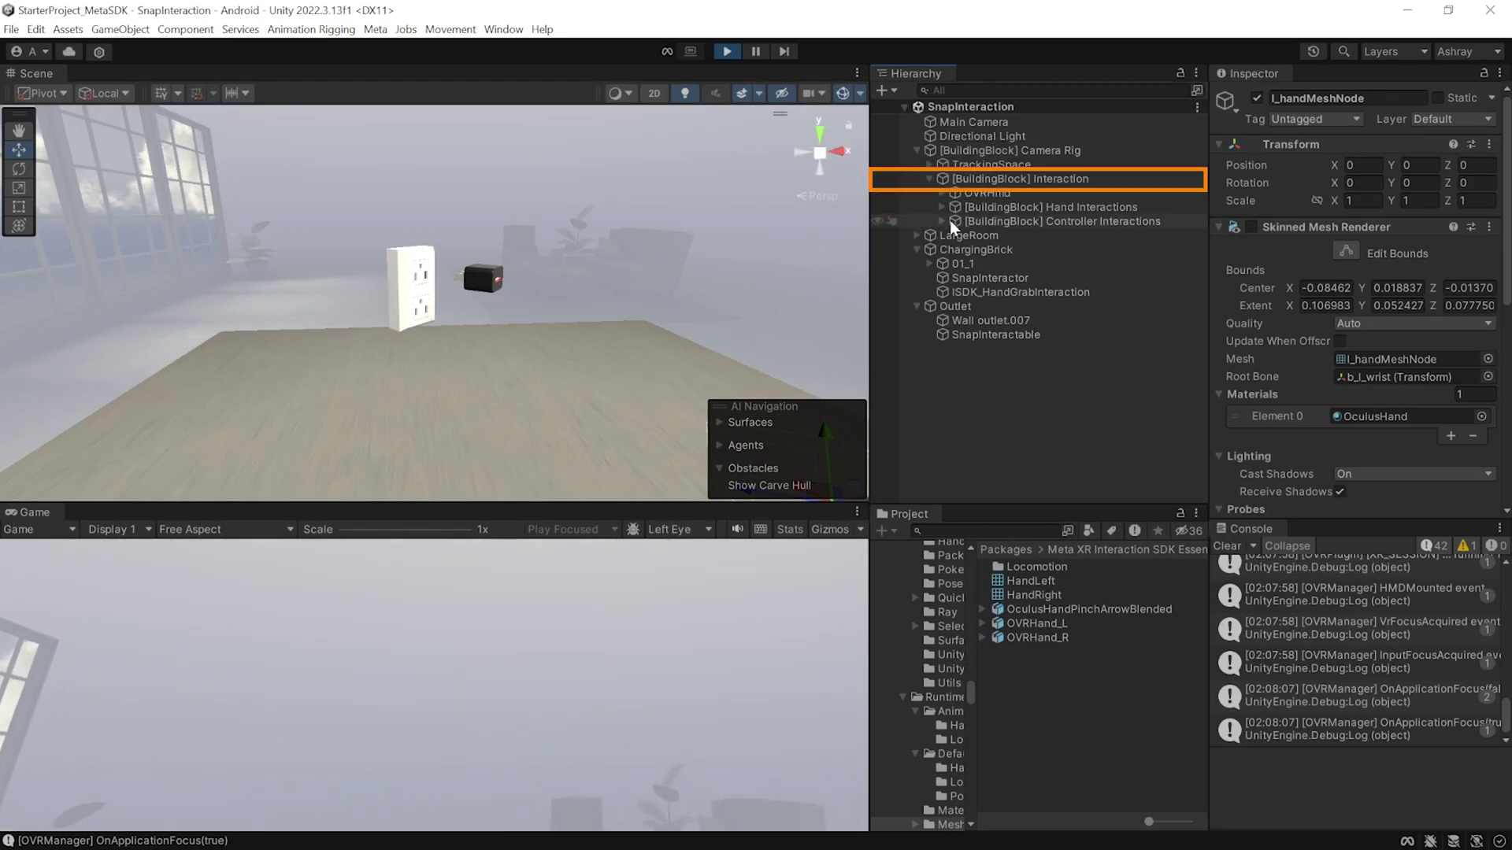
{"action": "left_click", "coordinate": [941, 208]}
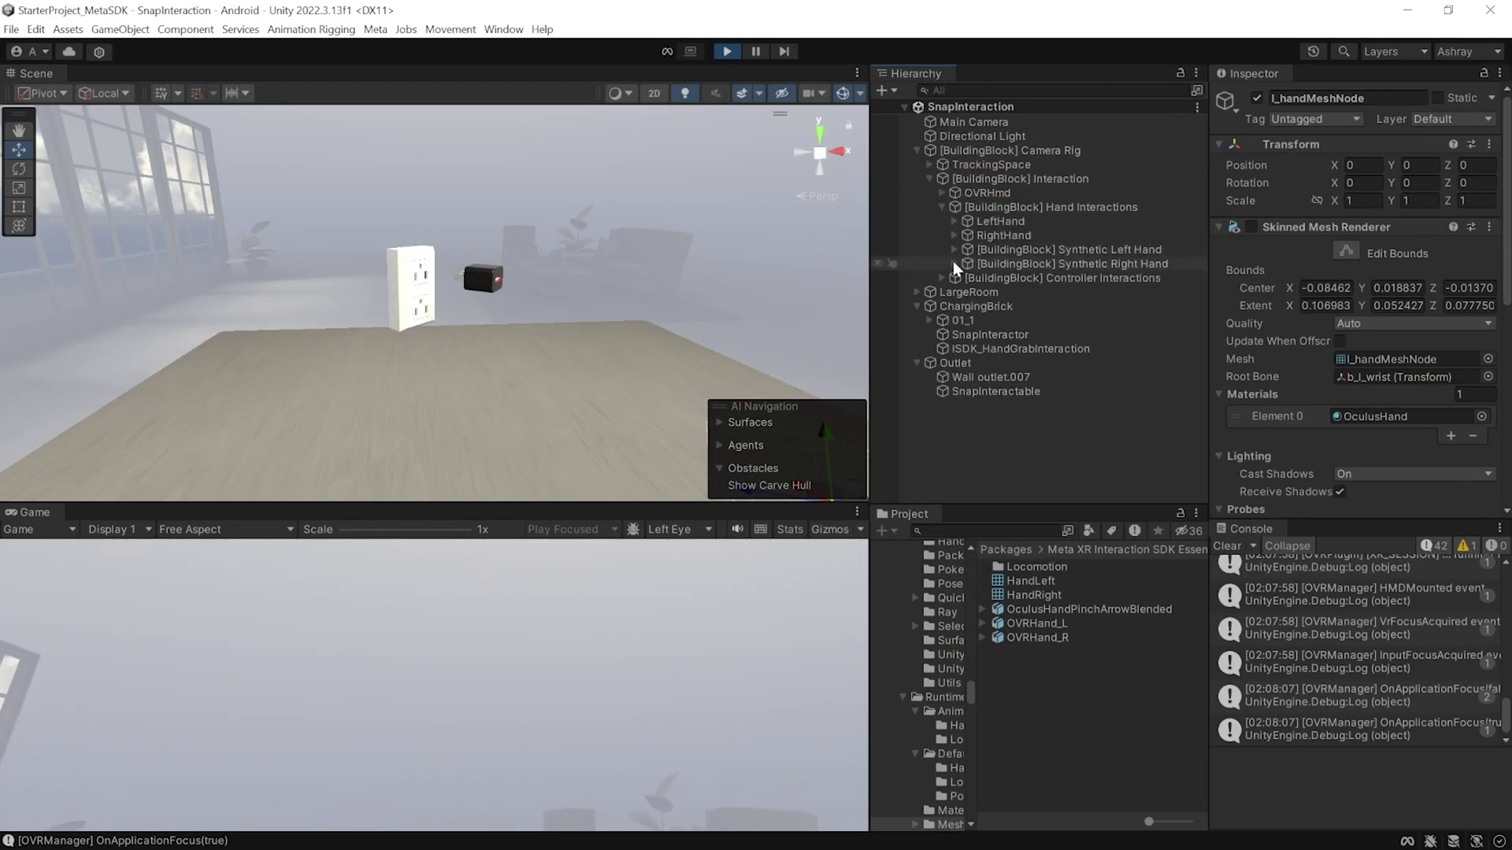
{"action": "left_click", "coordinate": [955, 266]}
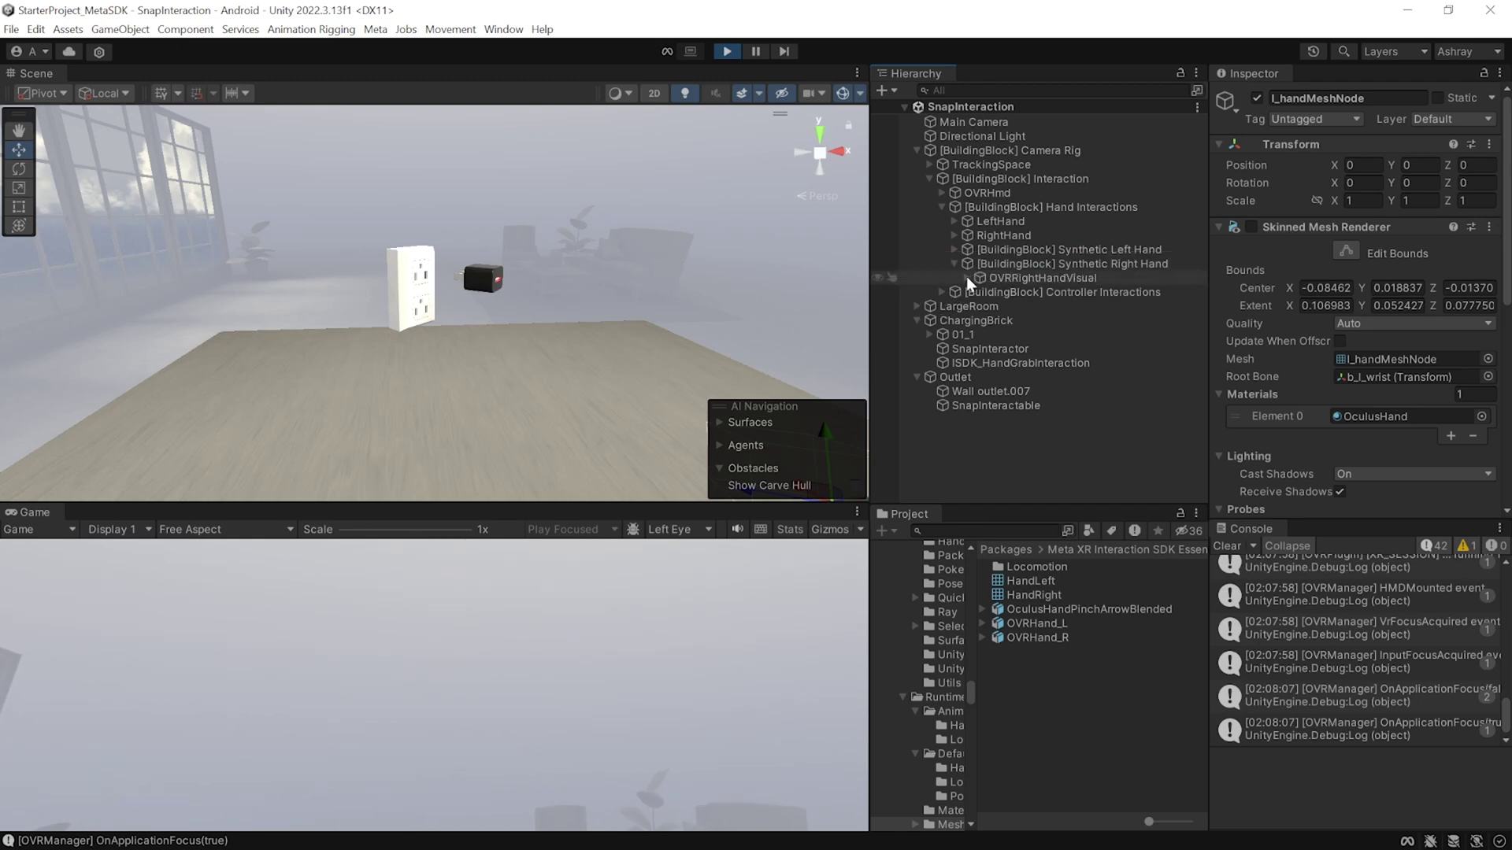
{"action": "left_click", "coordinate": [968, 280]}
{"action": "left_click", "coordinate": [979, 293]}
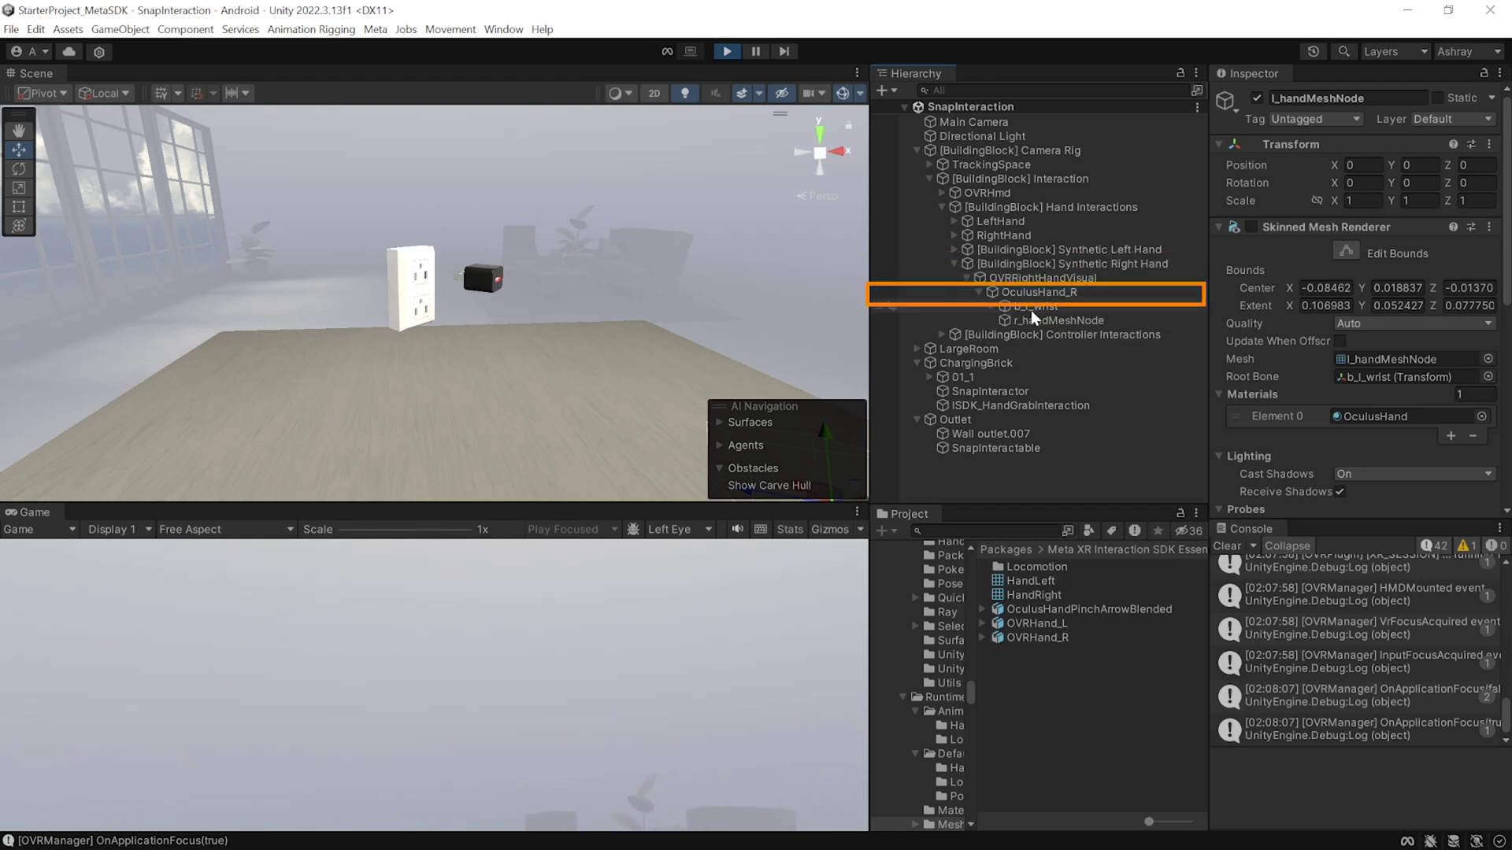
{"action": "left_click", "coordinate": [1047, 322]}
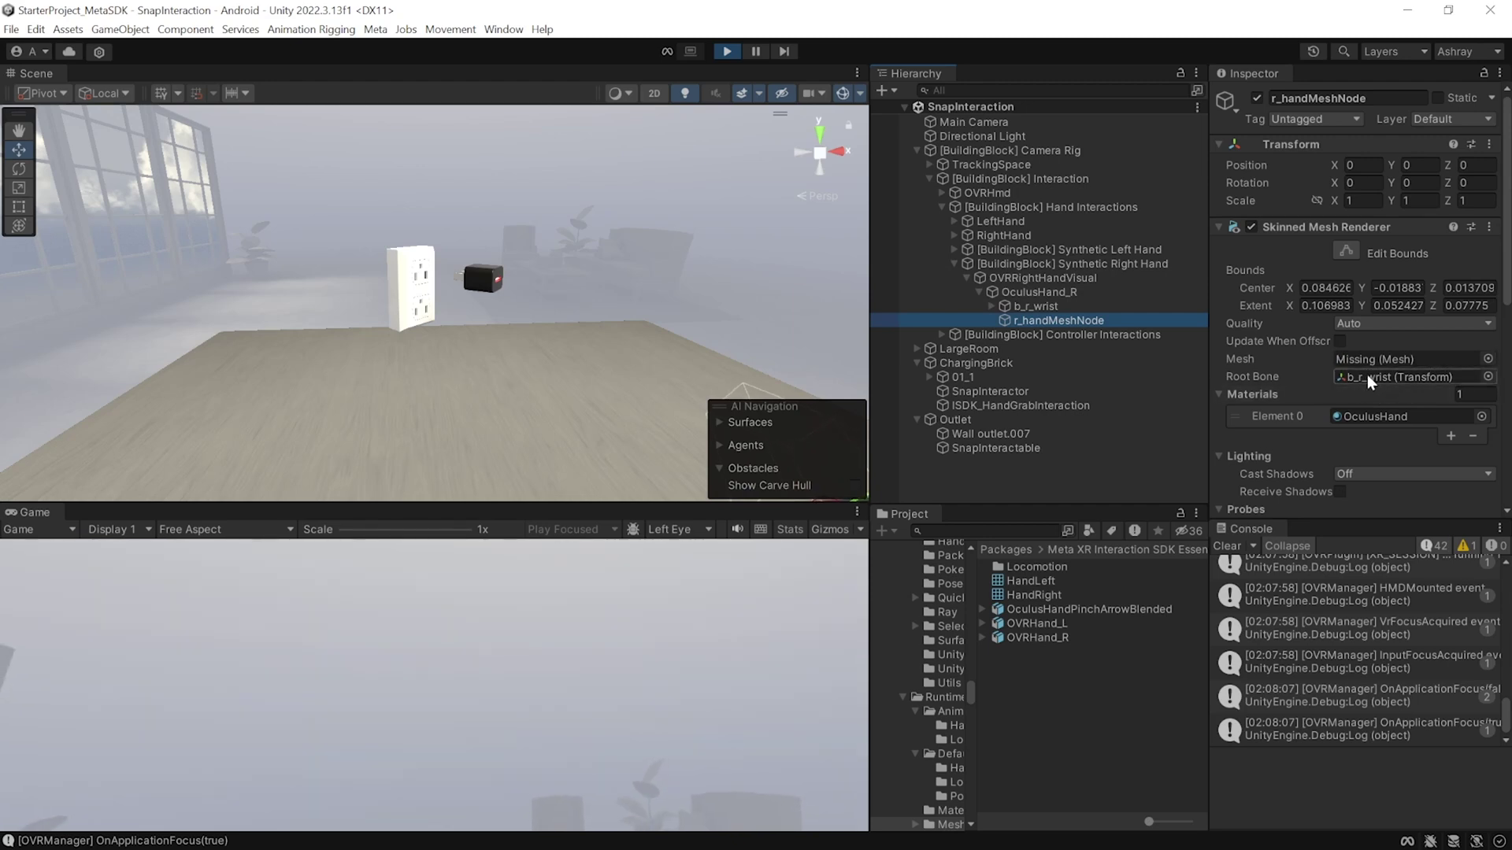
- Assign the r_handMeshNode mesh to the right hand's renderer
{"action": "left_click", "coordinate": [1487, 360]}
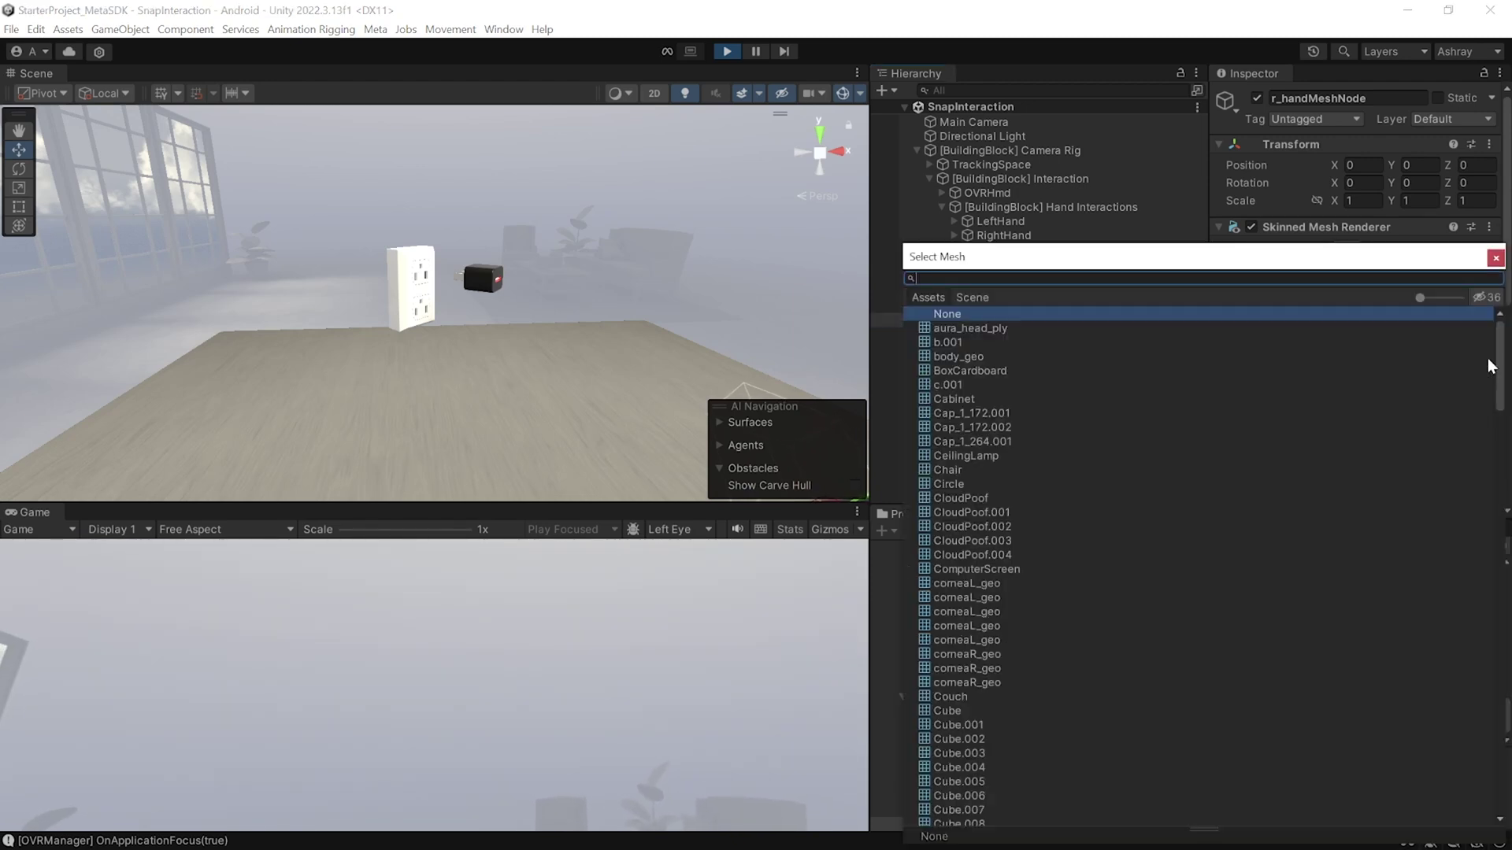
{"action": "type", "text": "r_ha"}
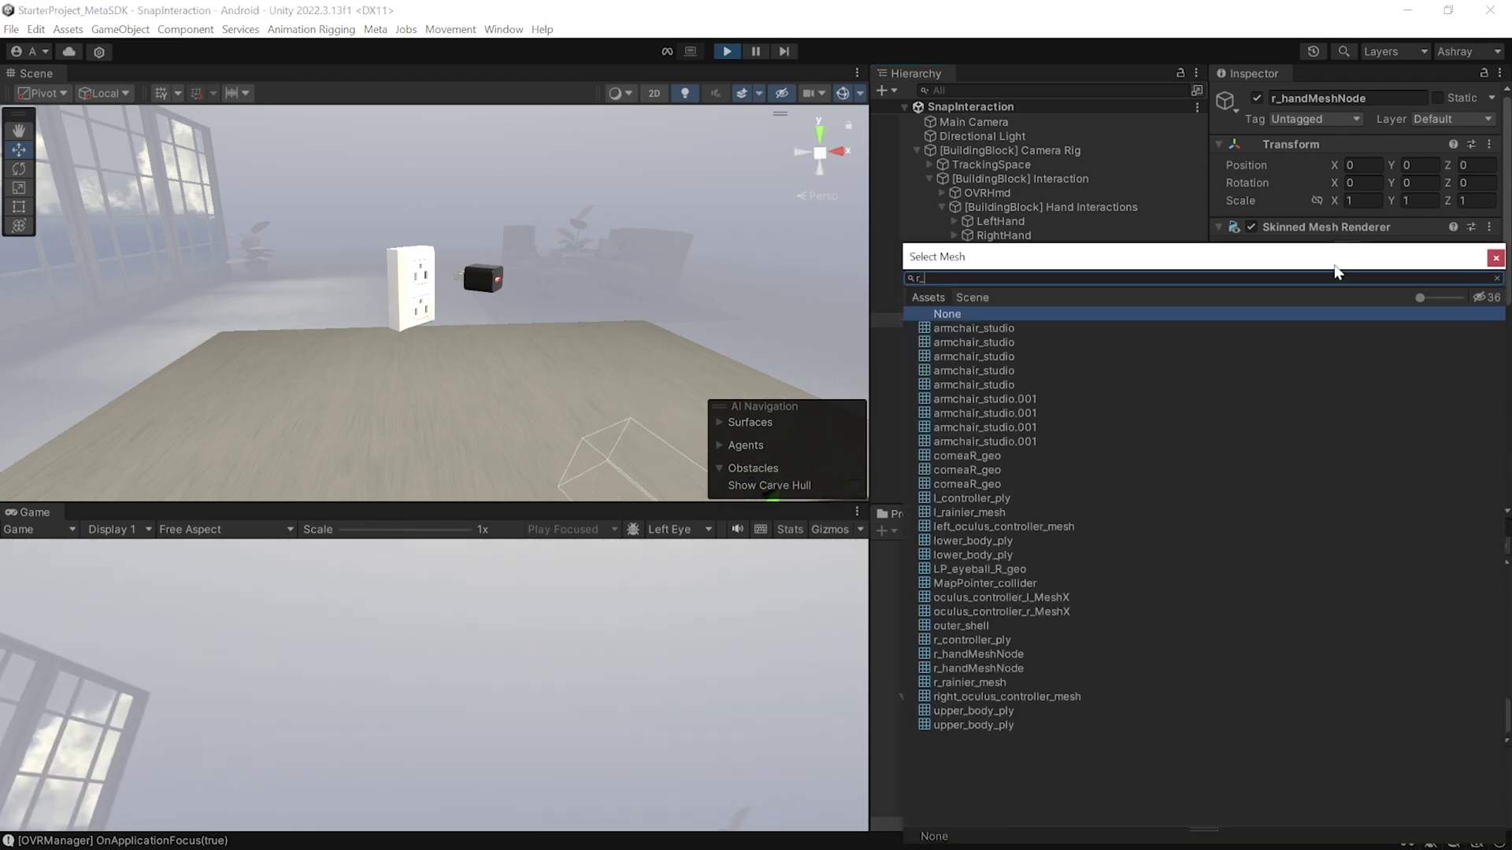
{"action": "double_click", "coordinate": [997, 341]}
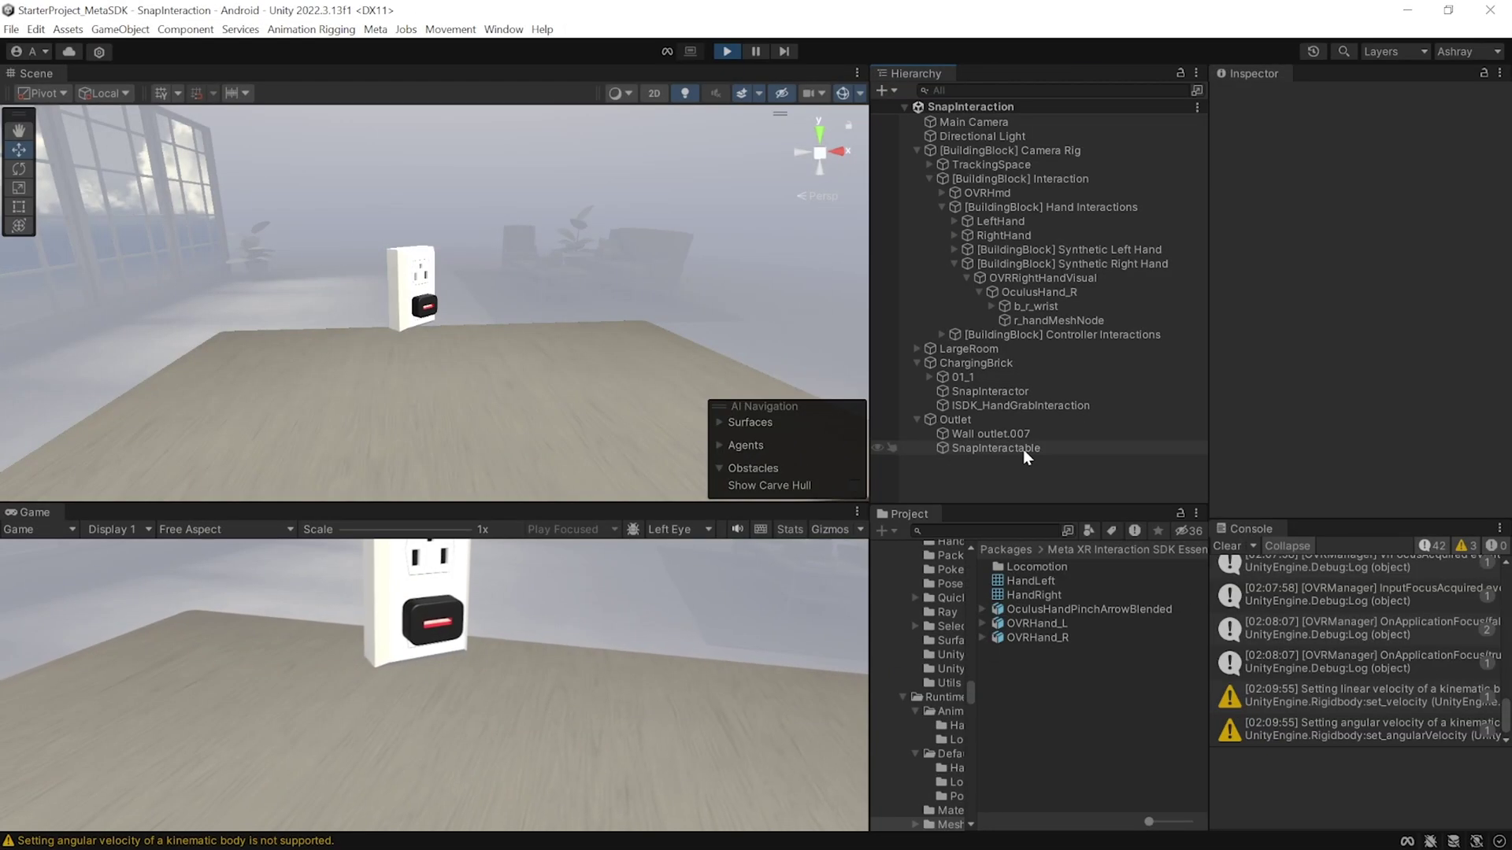
- Nudge the SnapInteractable snap point slightly out from the outlet and zoom in
{"action": "left_click", "coordinate": [1023, 448]}
{"action": "left_click_drag", "start_coordinate": [381, 295], "coordinate": [393, 303]}
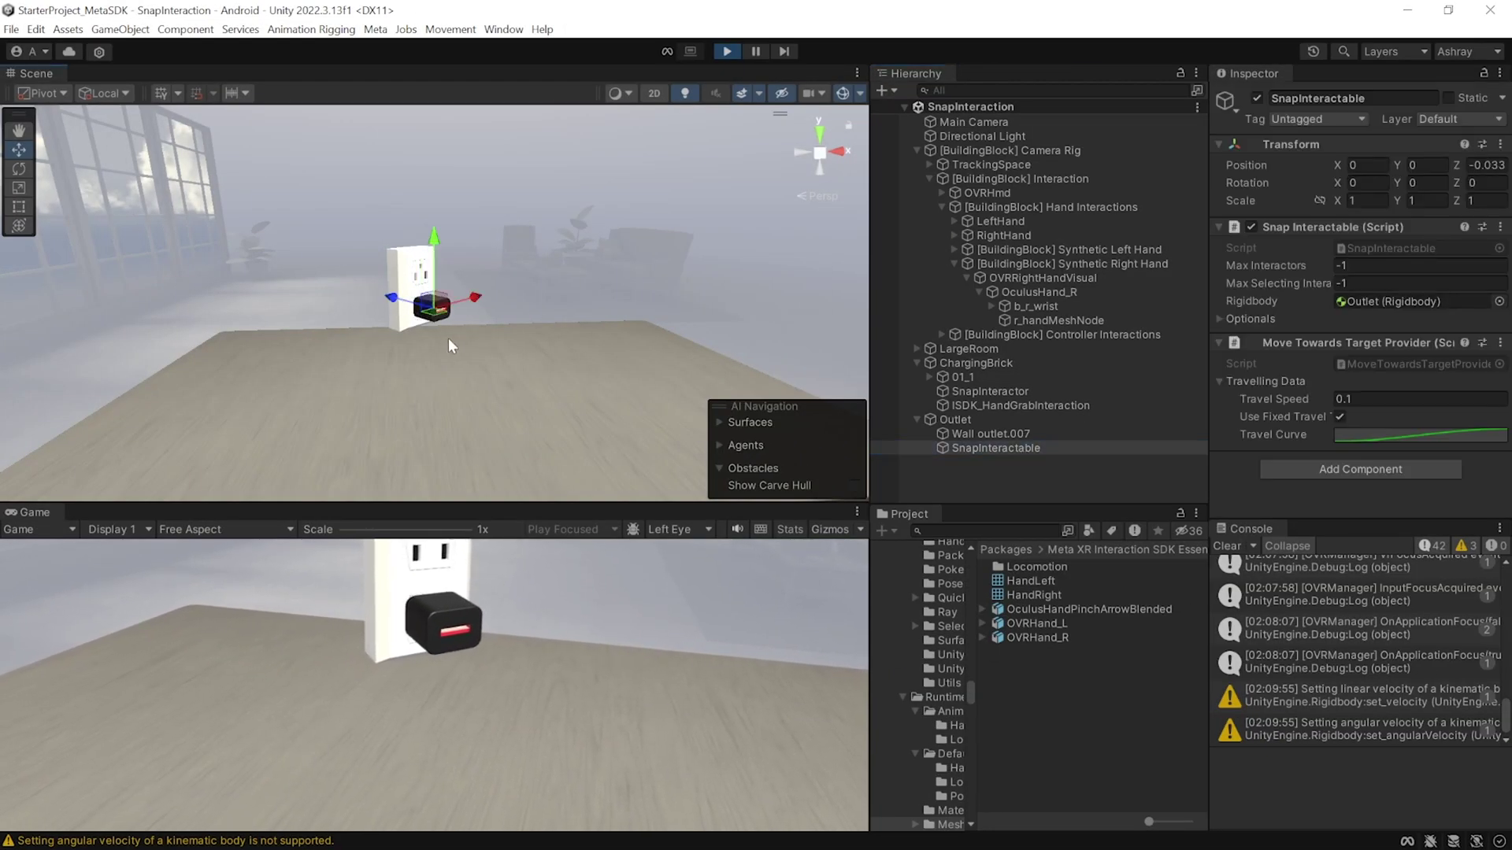
{"action": "scroll", "coordinate": [451, 346], "scroll_direction": "up", "scroll_amount": 3}
{"action": "left_click_drag", "start_coordinate": [464, 362], "coordinate": [567, 341], "text": "alt"}
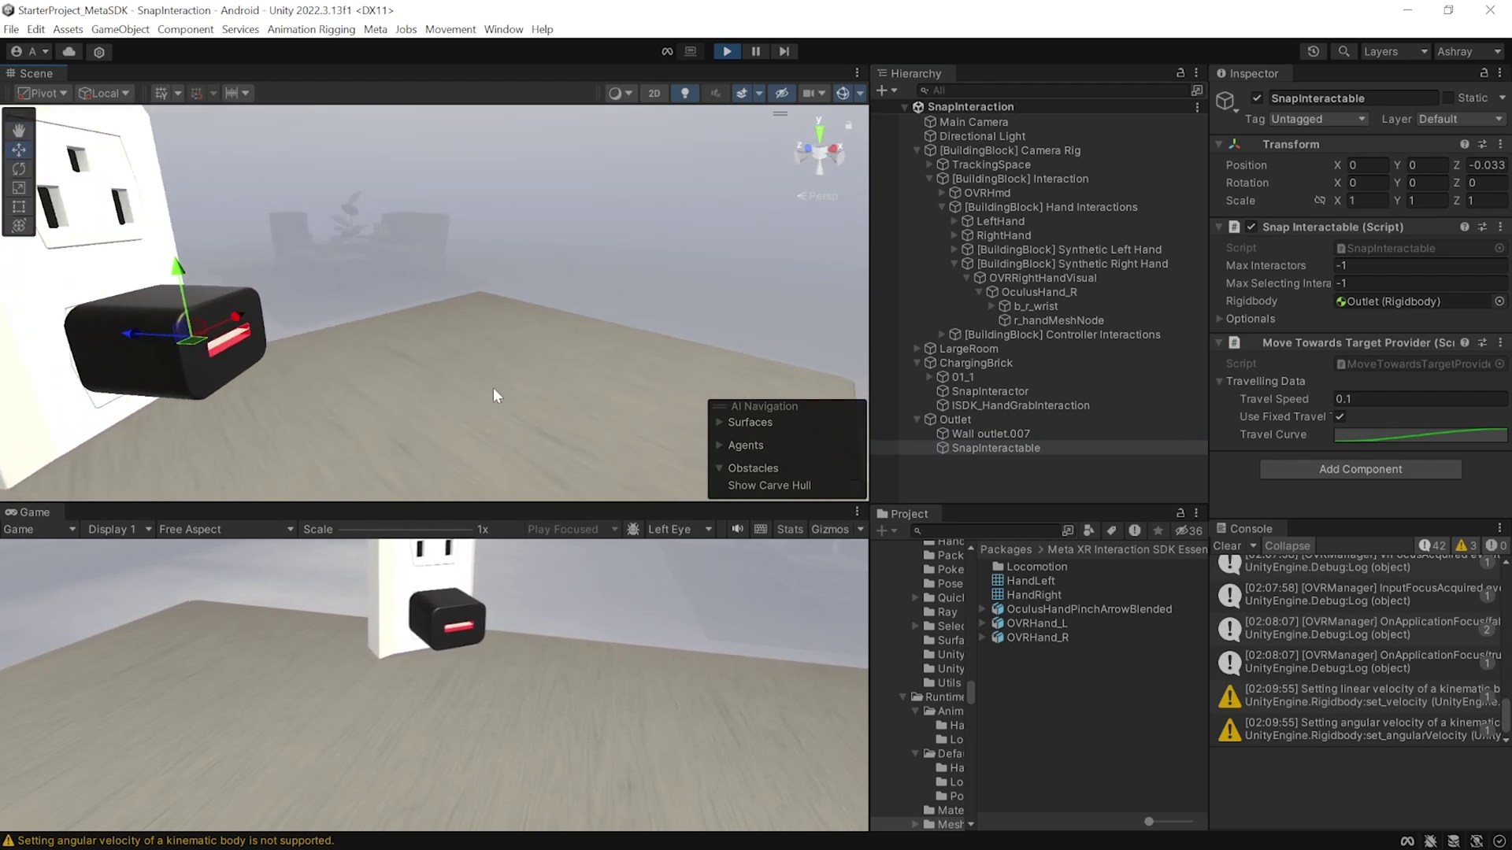
{"action": "scroll", "coordinate": [567, 341], "scroll_direction": "down", "scroll_amount": 3}
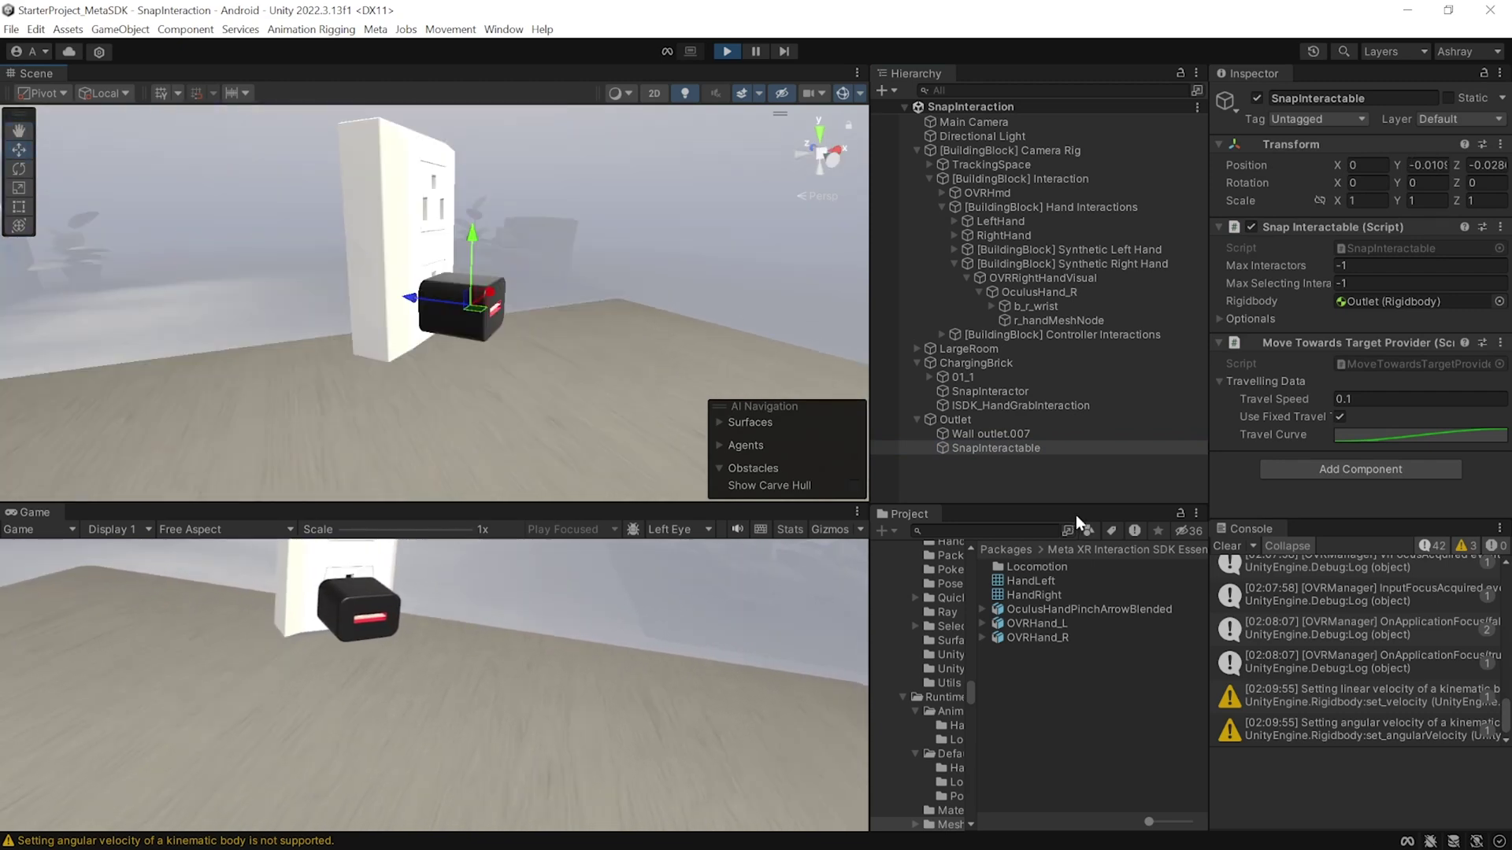
- Copy the SnapInteractable Transform component values and stop Play mode
{"action": "left_click", "coordinate": [1501, 145]}
{"action": "mouse_move", "coordinate": [1386, 289]}
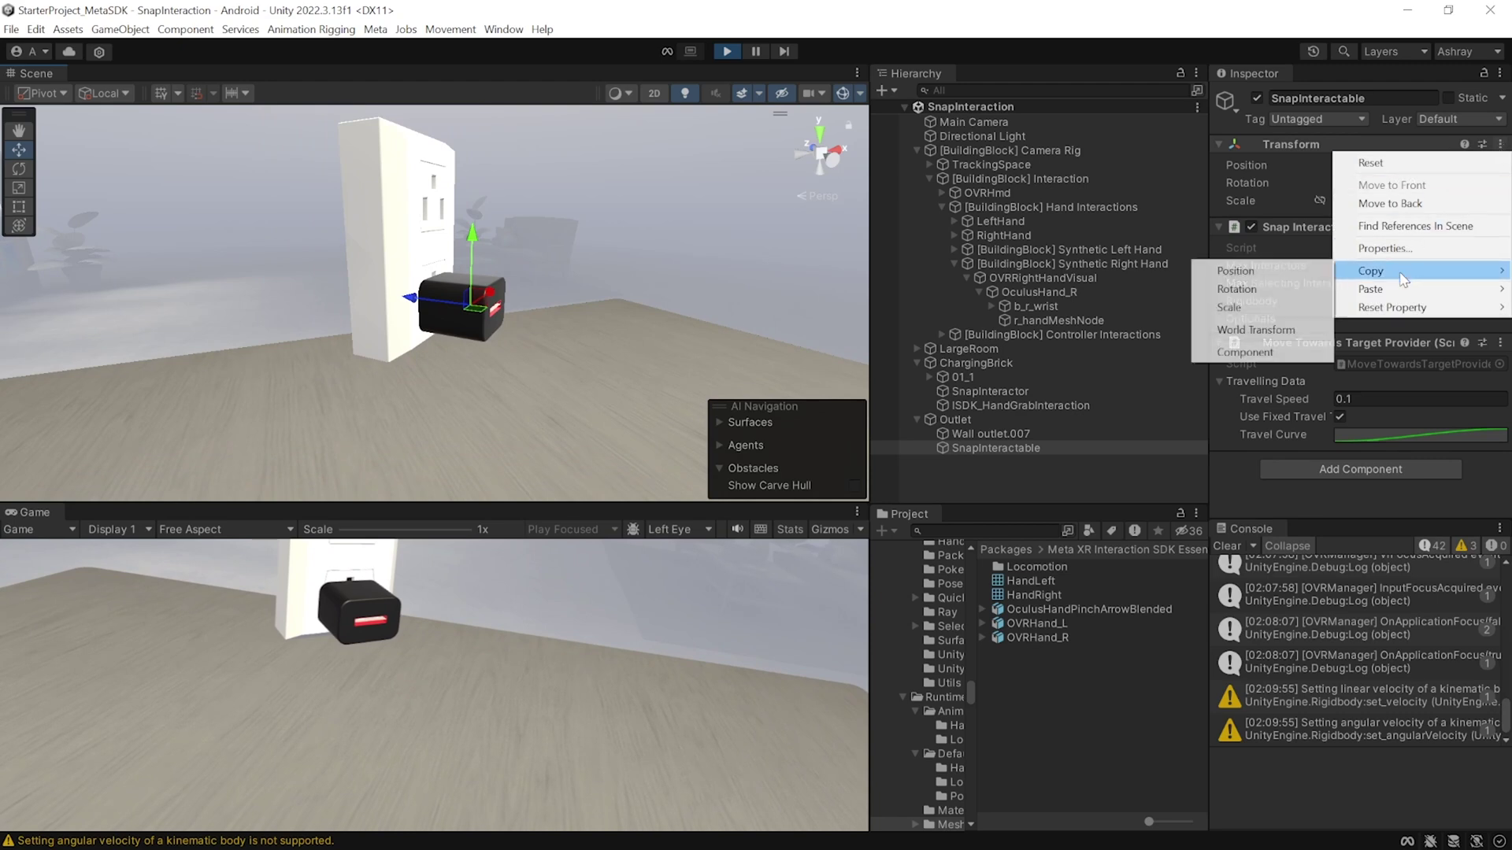
{"action": "left_click", "coordinate": [1247, 358]}
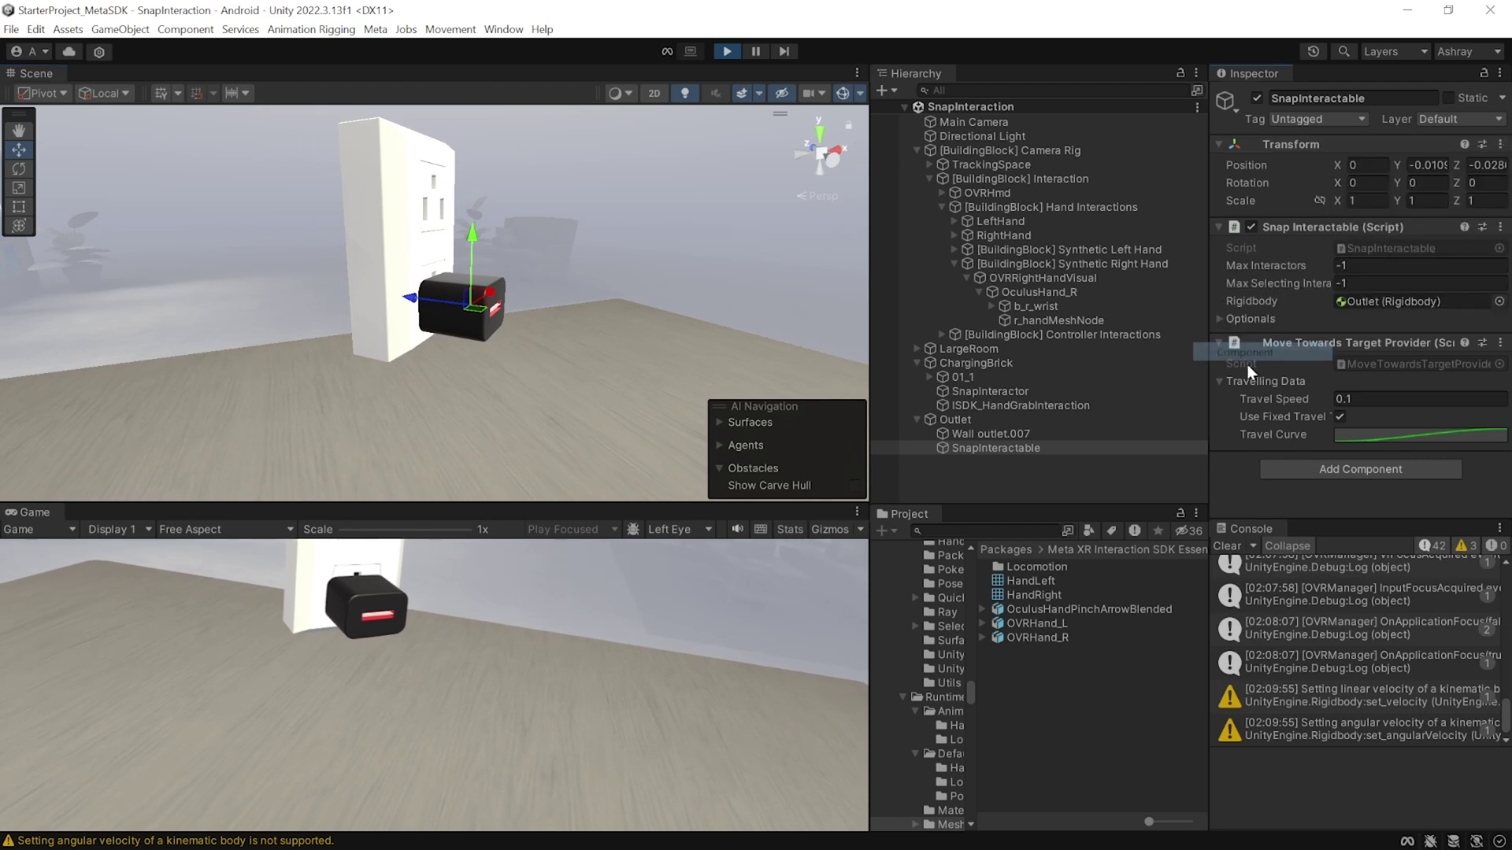
{"action": "left_click", "coordinate": [726, 52]}
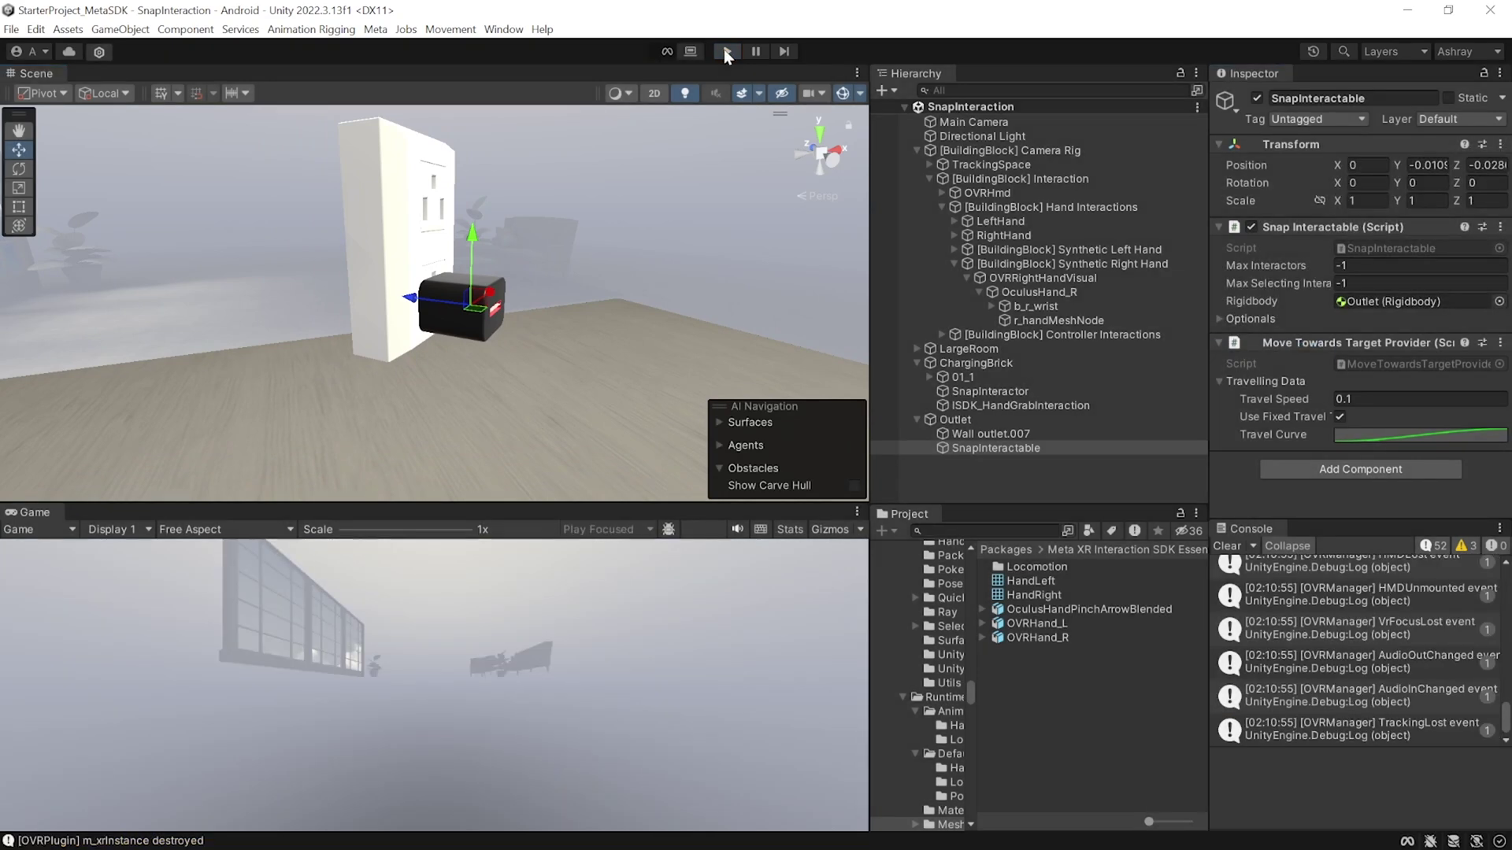
- Paste the copied Transform component values onto the outlet's SnapInteractable and play-test the snap
{"action": "left_click", "coordinate": [1500, 145]}
{"action": "left_click", "coordinate": [1386, 288]}
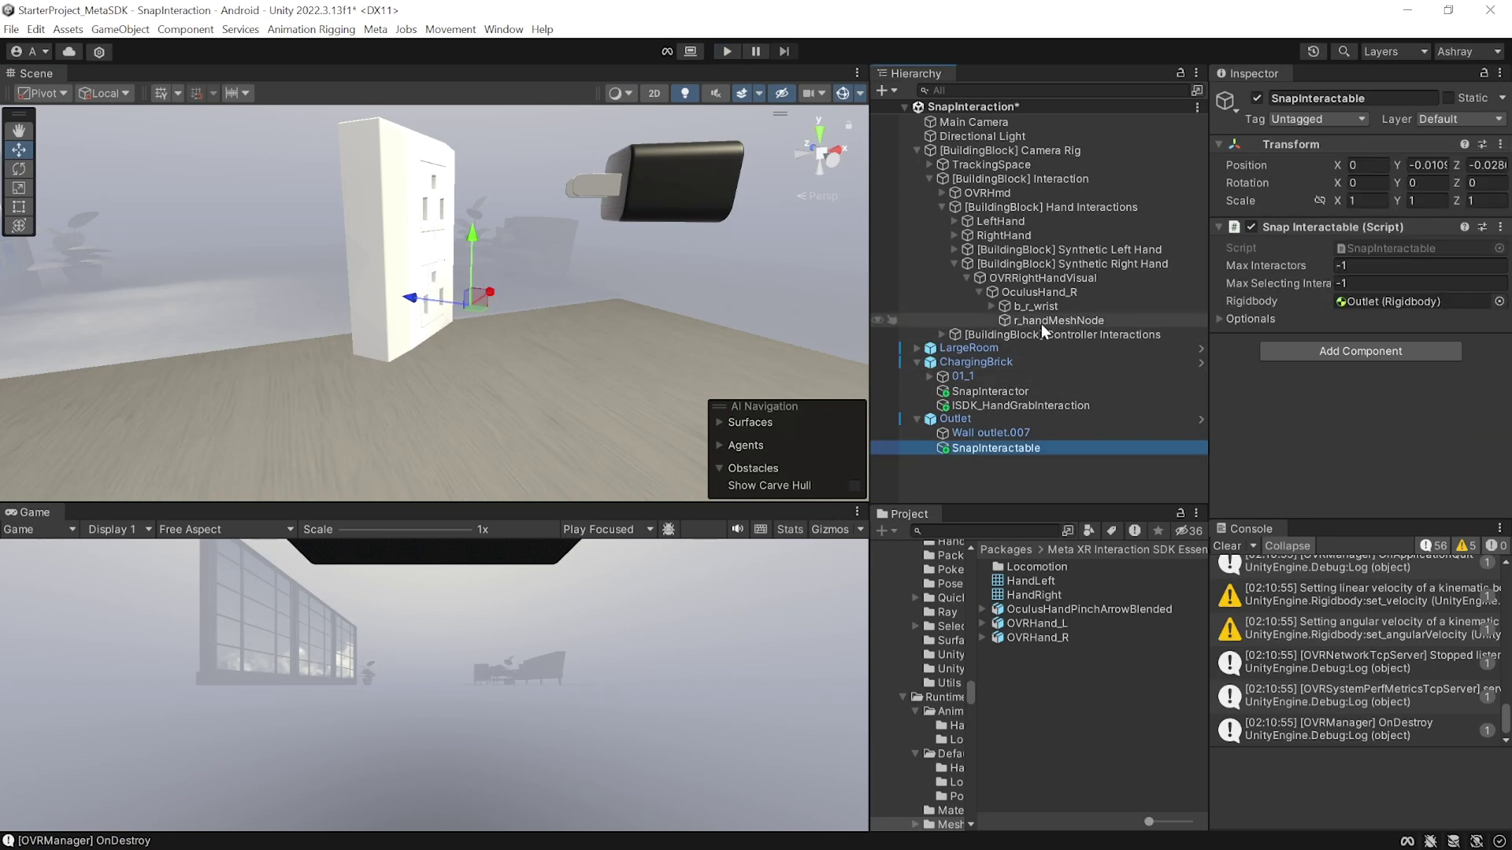
{"action": "left_click", "coordinate": [1046, 320]}
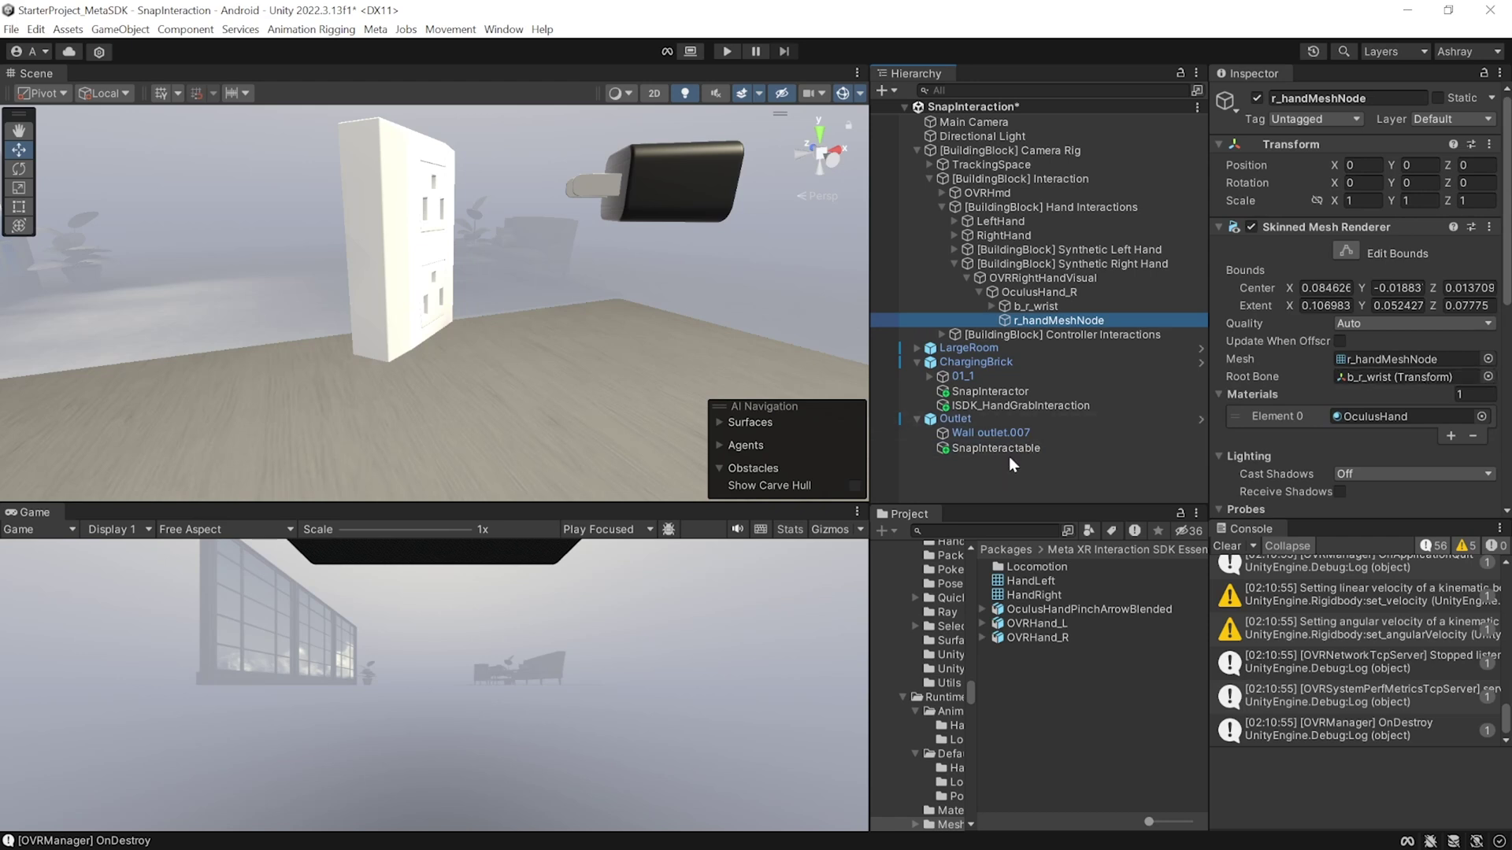
{"action": "left_click", "coordinate": [723, 51]}
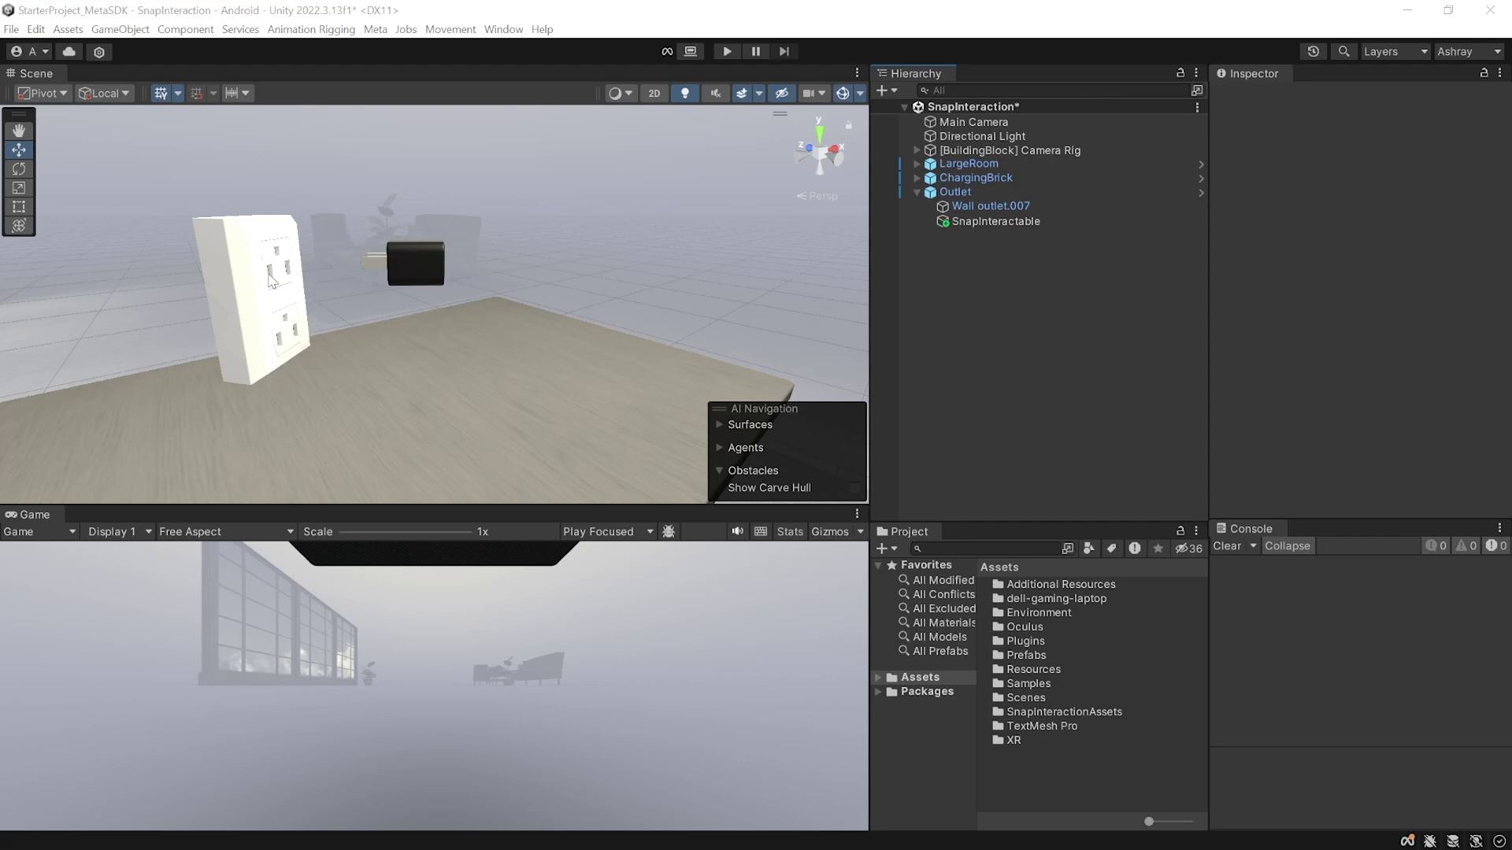
- Duplicate SnapInteractable into SnapInteractable (1) for the second socket and play-test both sockets
{"action": "left_click", "coordinate": [992, 221]}
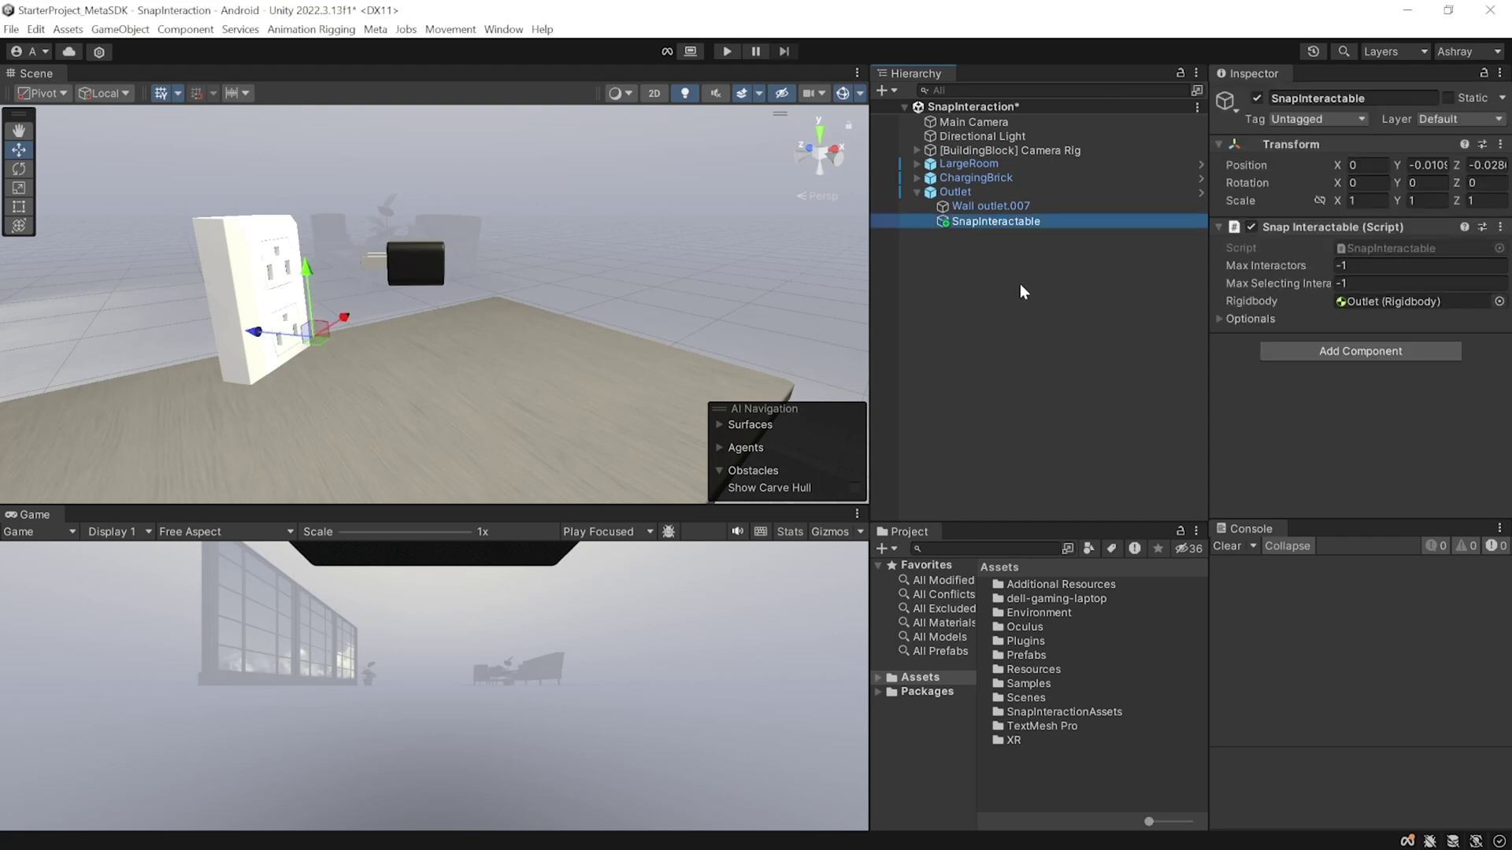
{"action": "key", "text": "ctrl+d"}
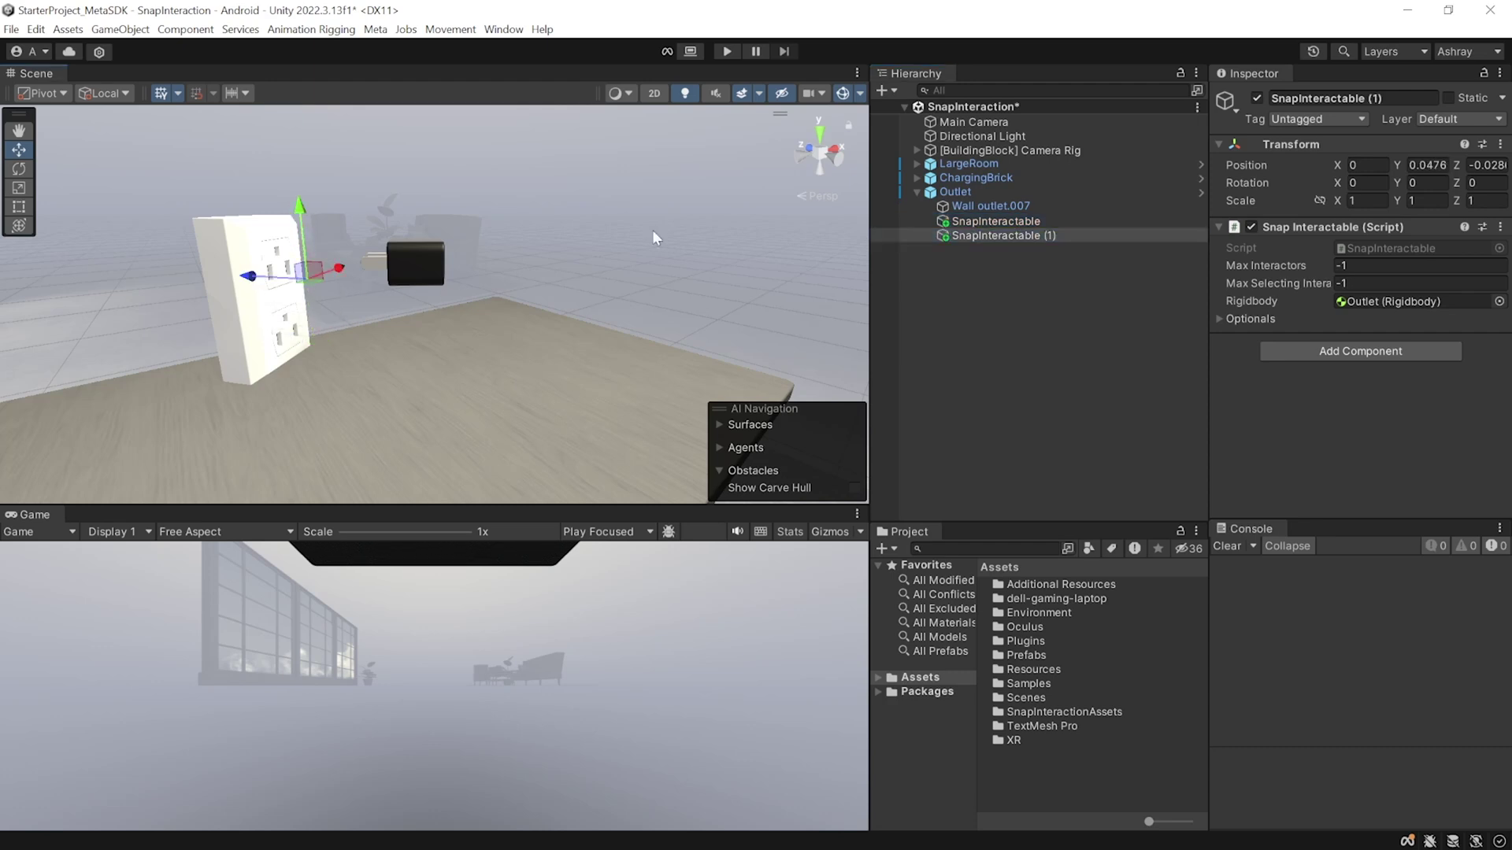
{"action": "left_click", "coordinate": [728, 52]}
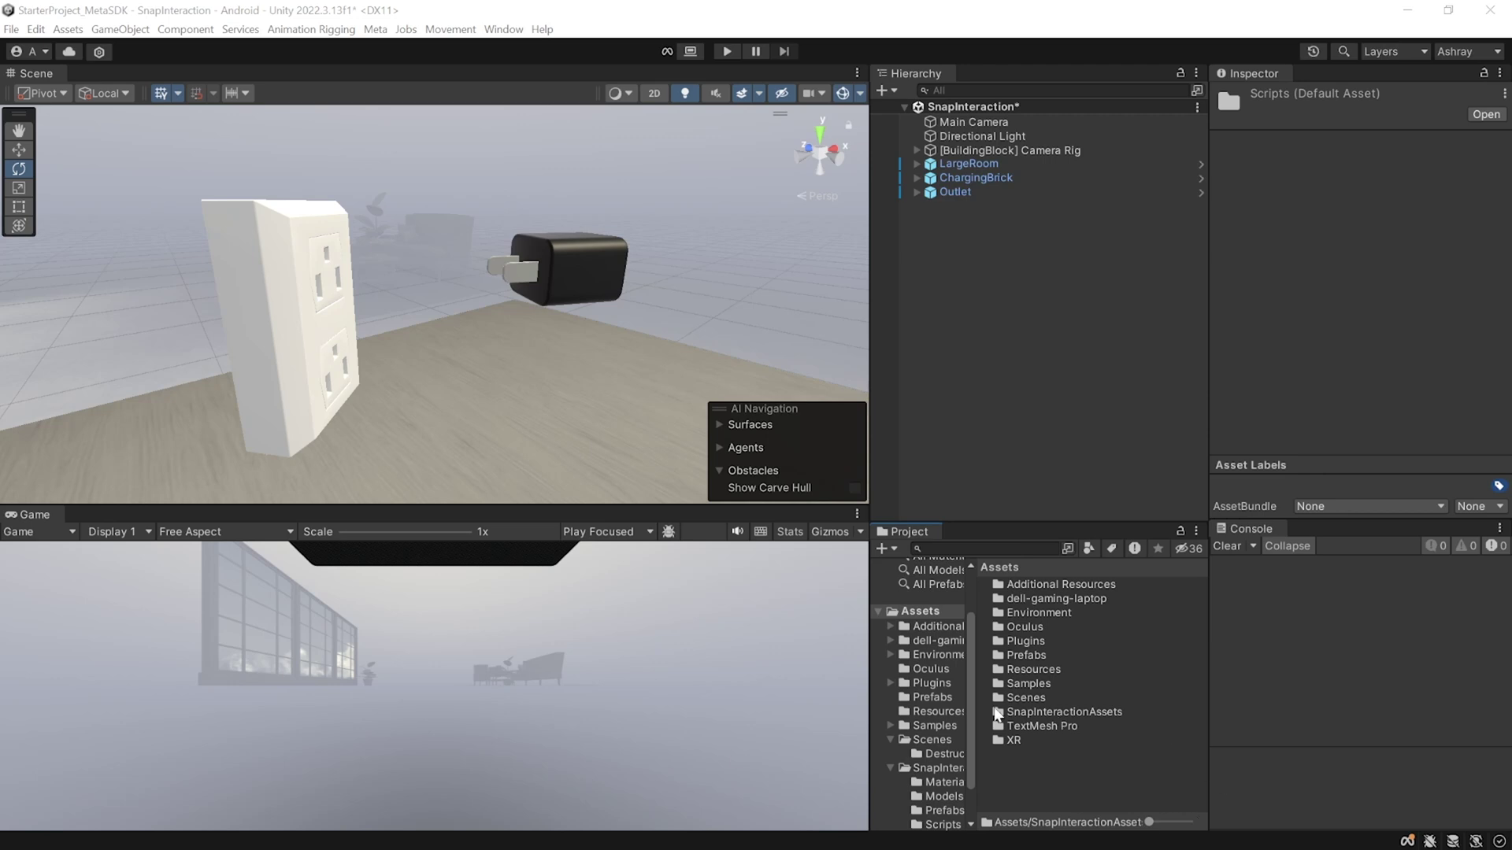
- Add the SnapInteractableVisuals script from SnapInteractionAssets/Scripts to both SnapInteractables
{"action": "double_click", "coordinate": [1079, 713]}
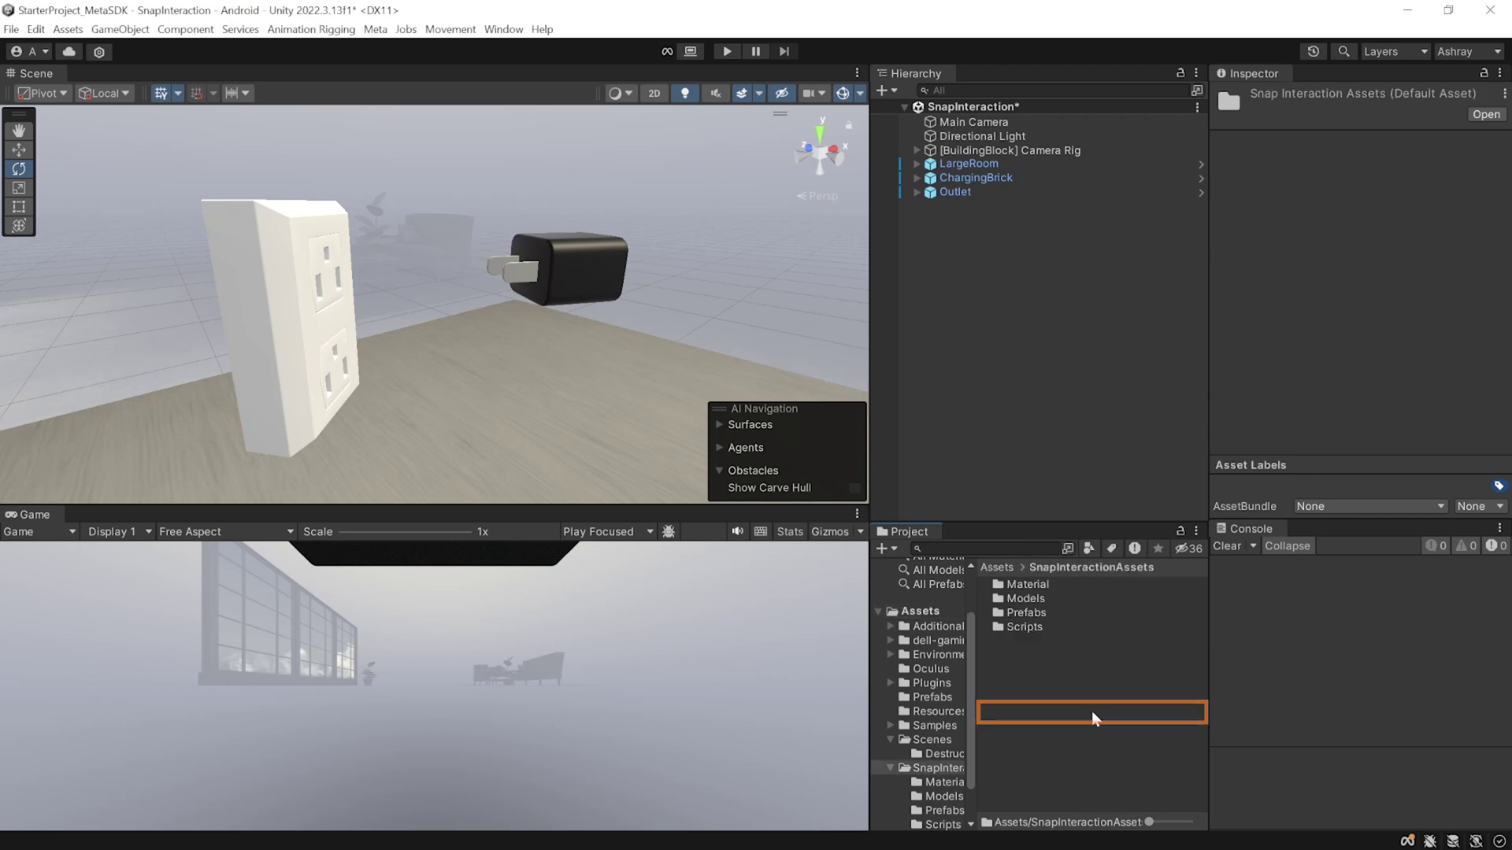
{"action": "double_click", "coordinate": [1028, 629]}
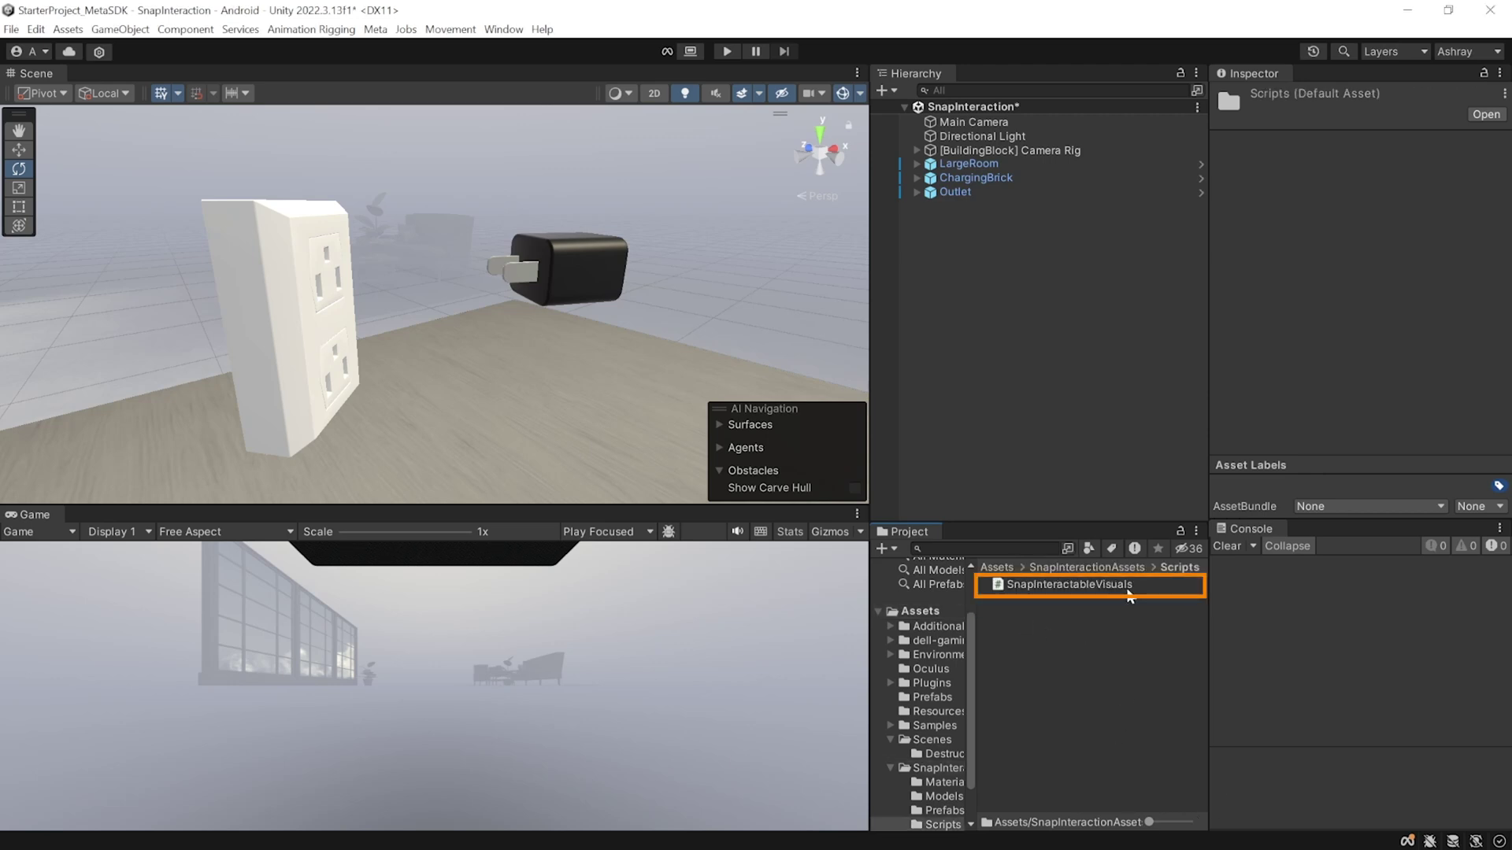
{"action": "left_click_drag", "start_coordinate": [1129, 600], "coordinate": [1022, 224]}
{"action": "left_click", "coordinate": [1019, 234], "text": "ctrl"}
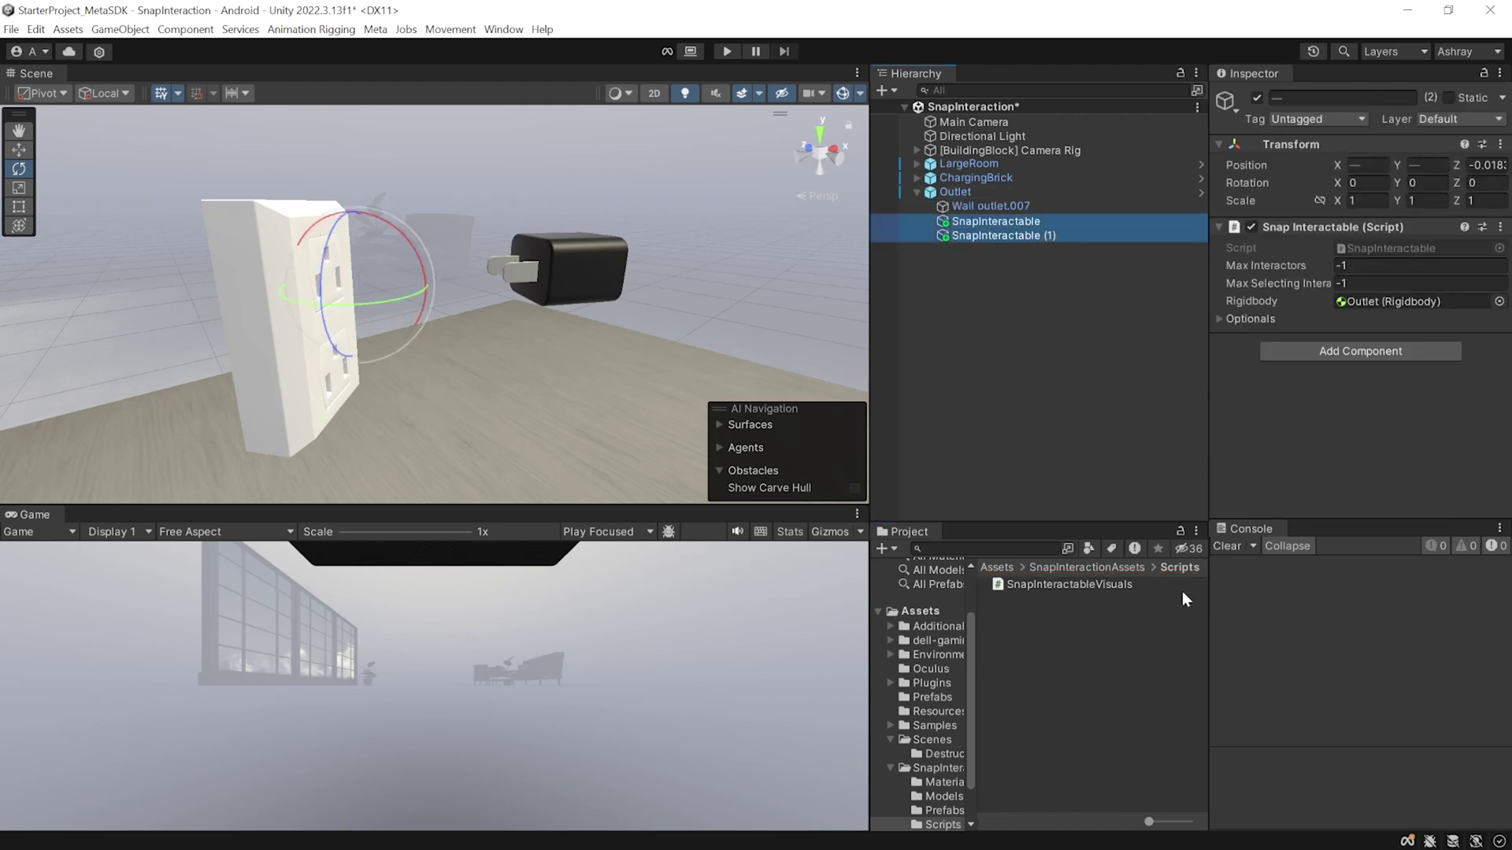
{"action": "left_click_drag", "start_coordinate": [1066, 590], "coordinate": [1368, 440]}
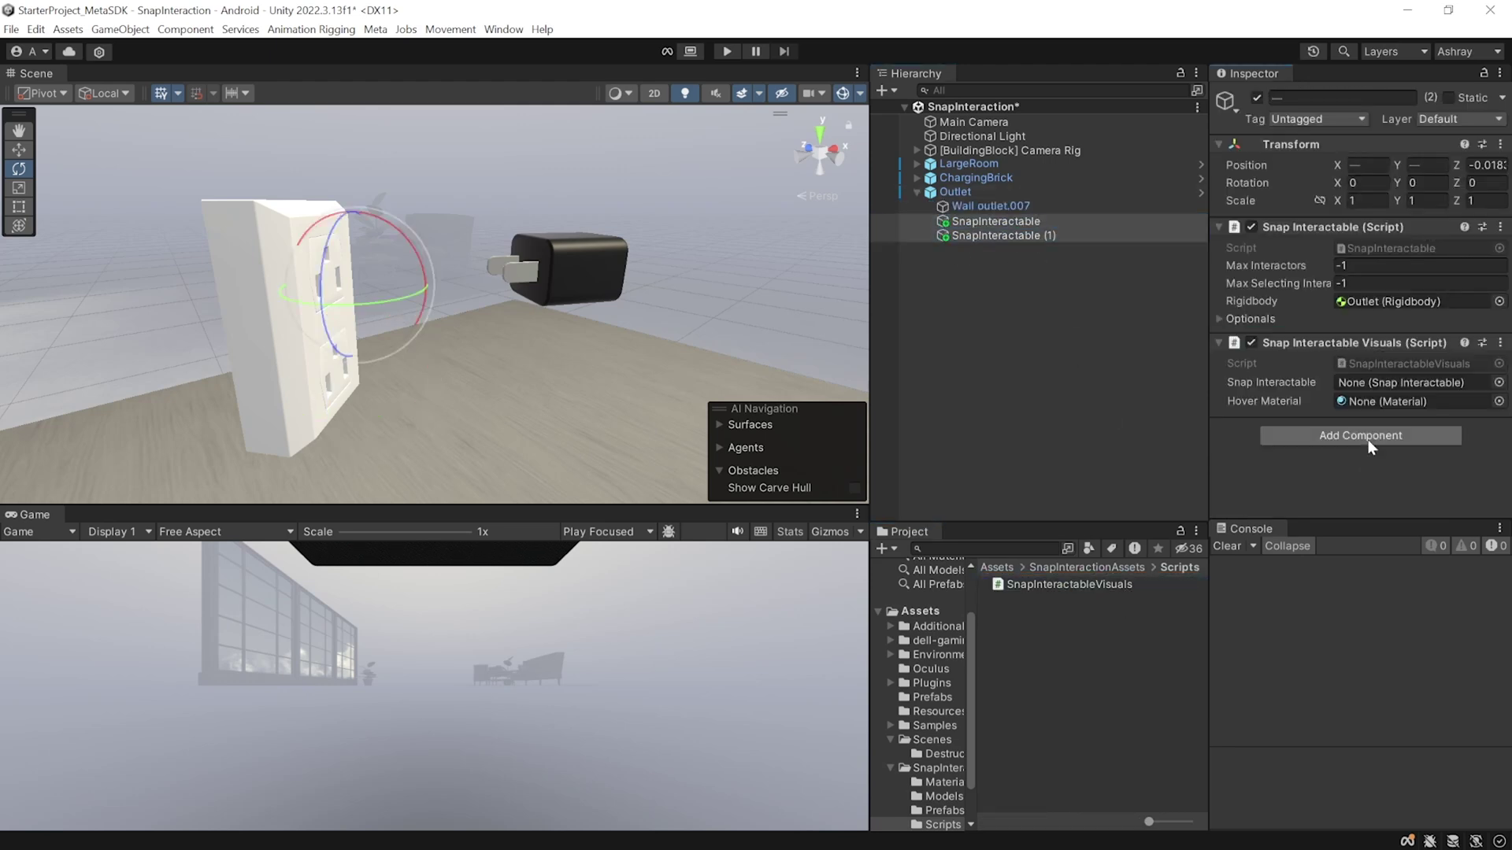
- Link each snap point's Snap Interactable Visuals to its own Snap Interactable
{"action": "left_click", "coordinate": [1017, 220]}
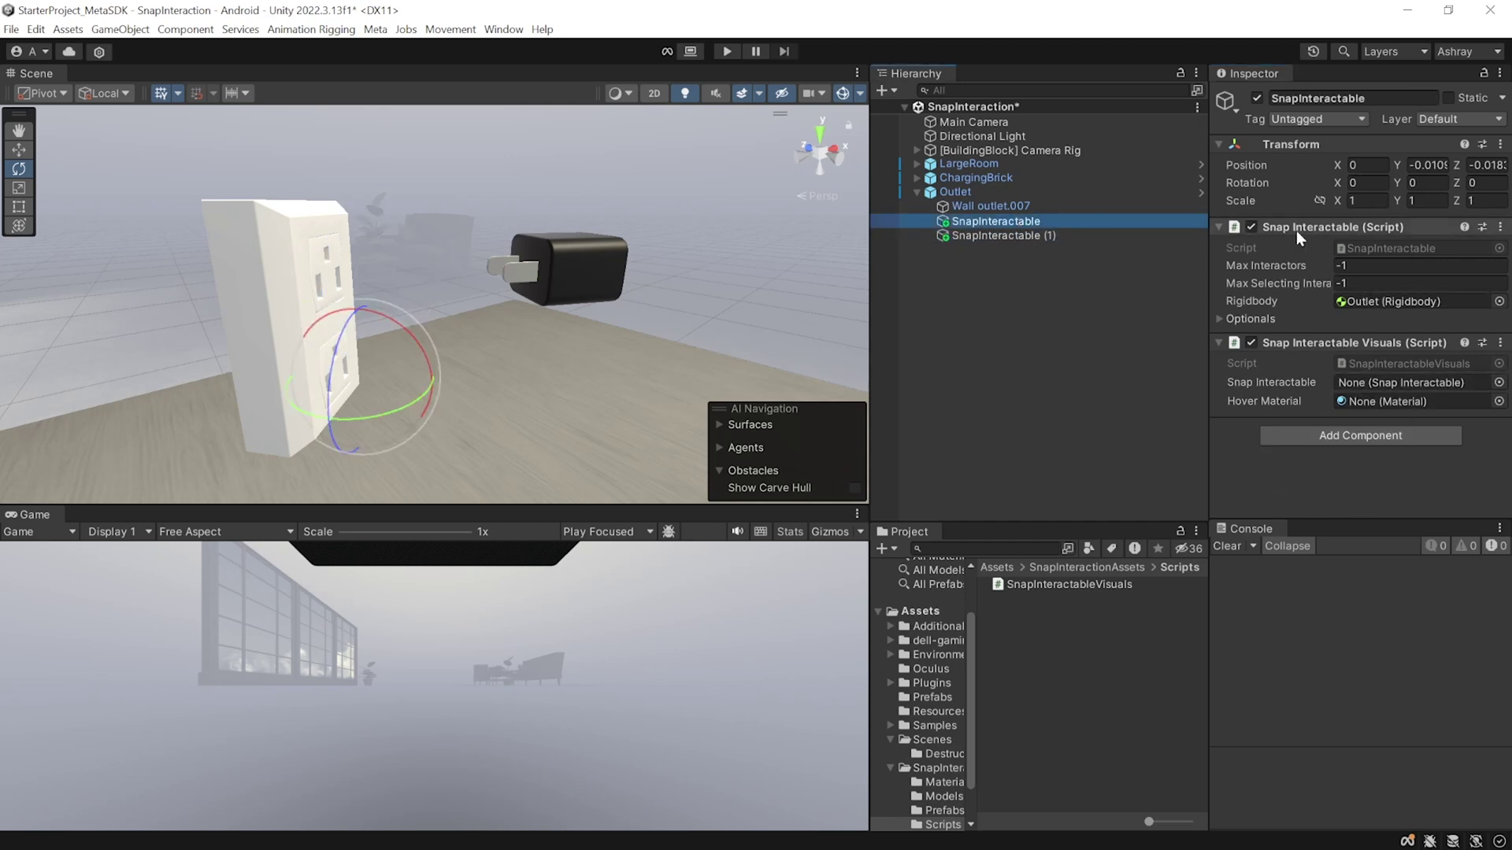
{"action": "left_click_drag", "start_coordinate": [1298, 227], "coordinate": [1380, 385]}
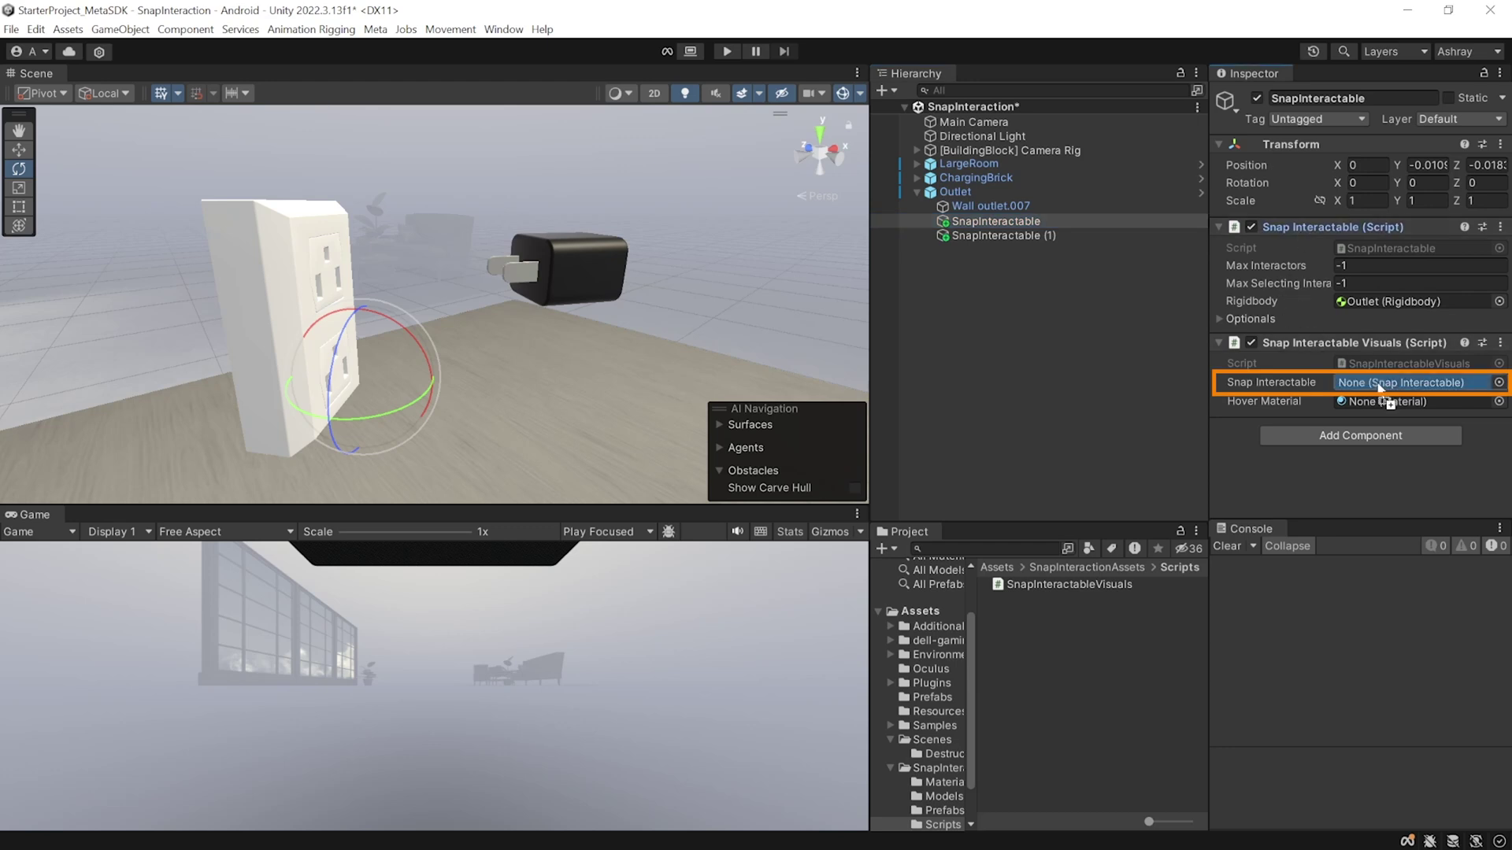
{"action": "left_click", "coordinate": [1006, 236]}
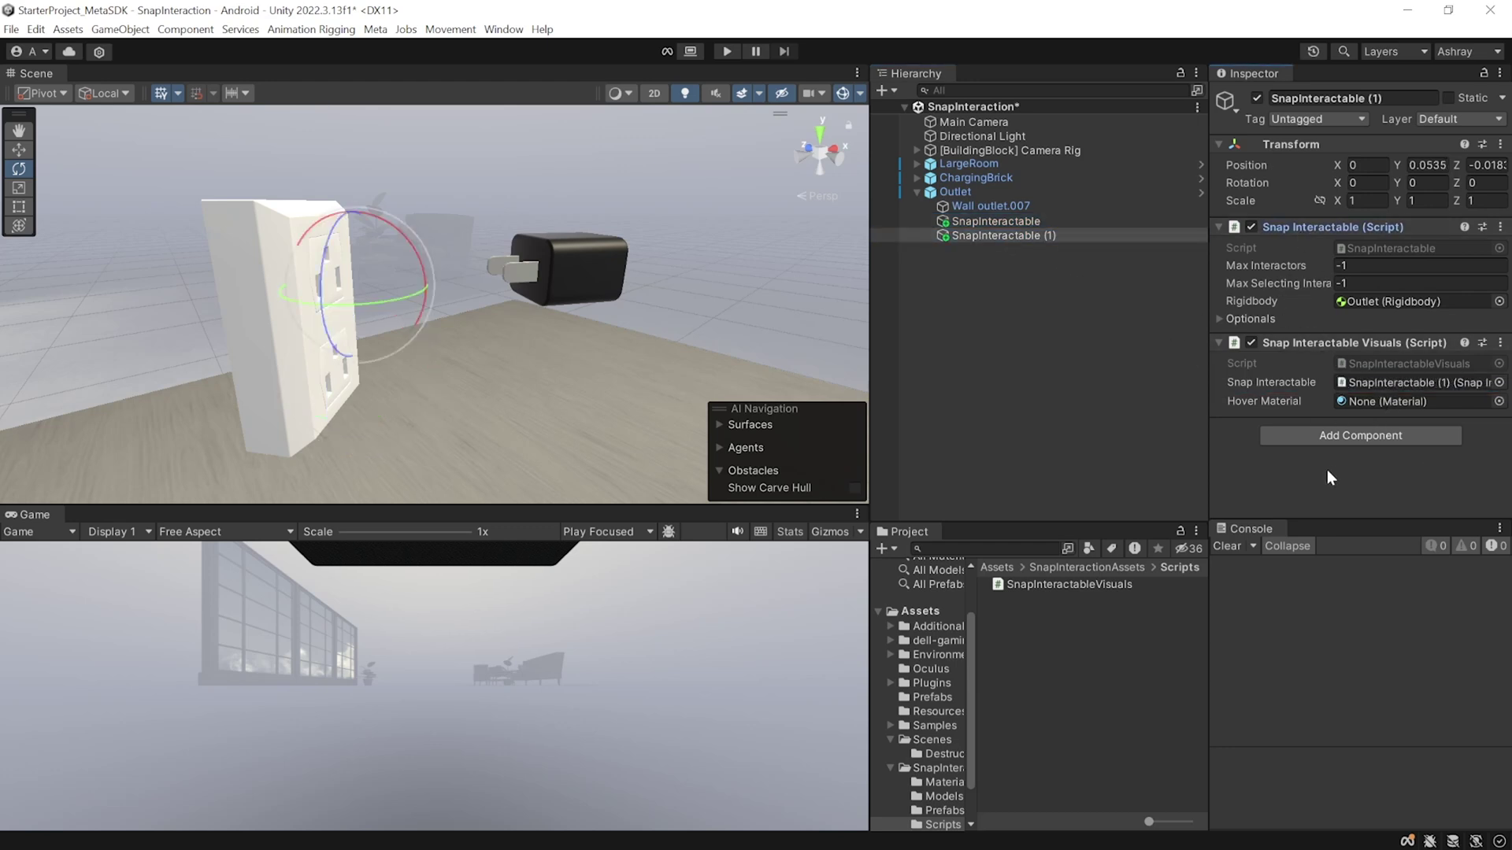
- Create 'New Material' in Scripts with Transparent rendering mode and blue 2640F3 albedo, alpha 85
{"action": "right_click", "coordinate": [1000, 625]}
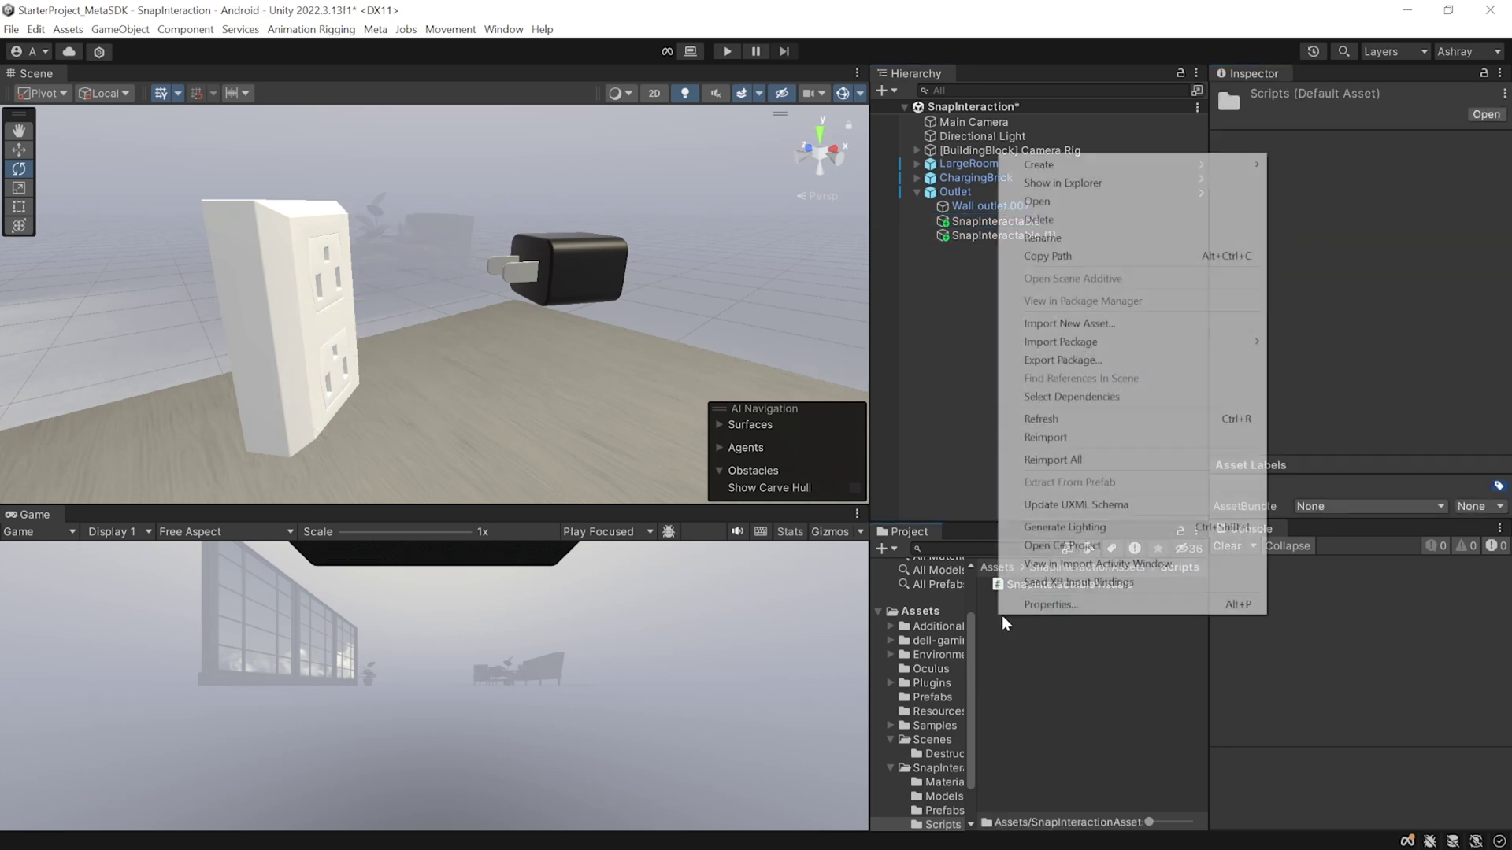
{"action": "mouse_move", "coordinate": [1040, 164]}
{"action": "left_click", "coordinate": [1307, 491]}
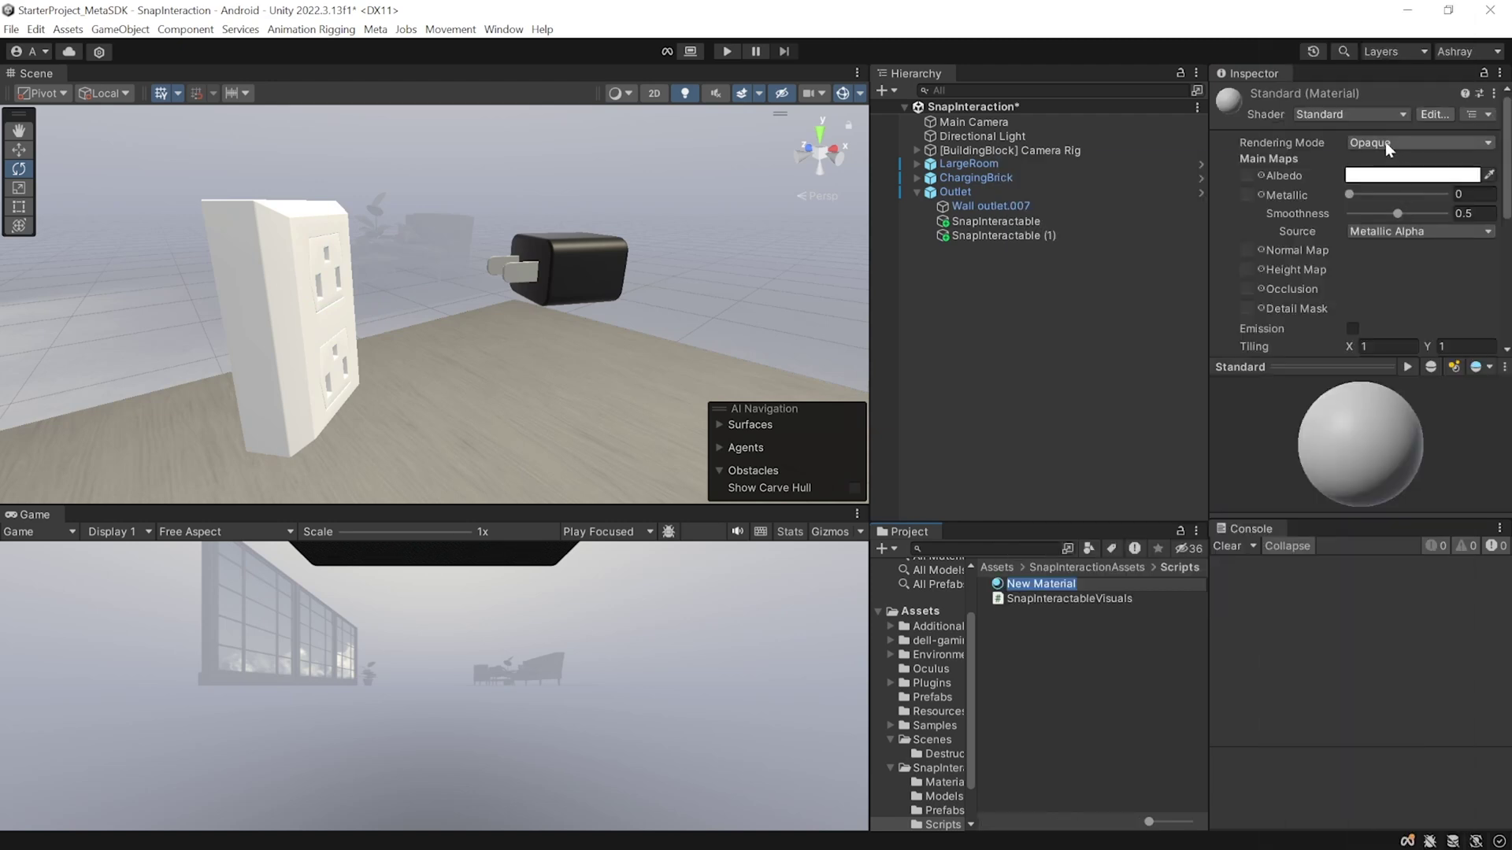
{"action": "left_click", "coordinate": [1386, 142]}
{"action": "left_click", "coordinate": [1392, 141]}
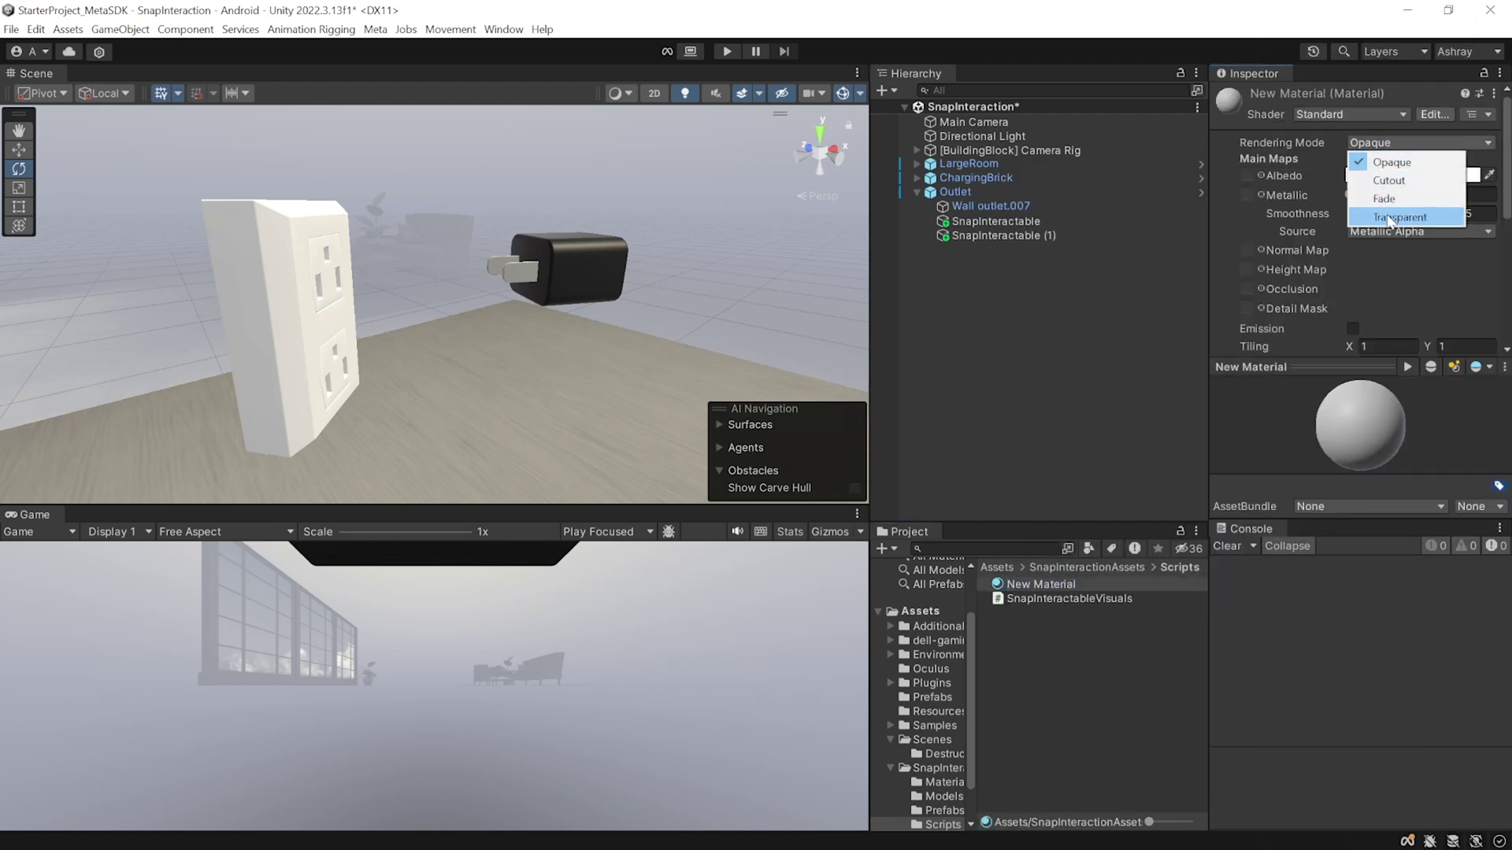
{"action": "left_click", "coordinate": [1388, 218]}
{"action": "left_click", "coordinate": [1388, 176]}
{"action": "left_click_drag", "start_coordinate": [1381, 329], "coordinate": [1435, 272]}
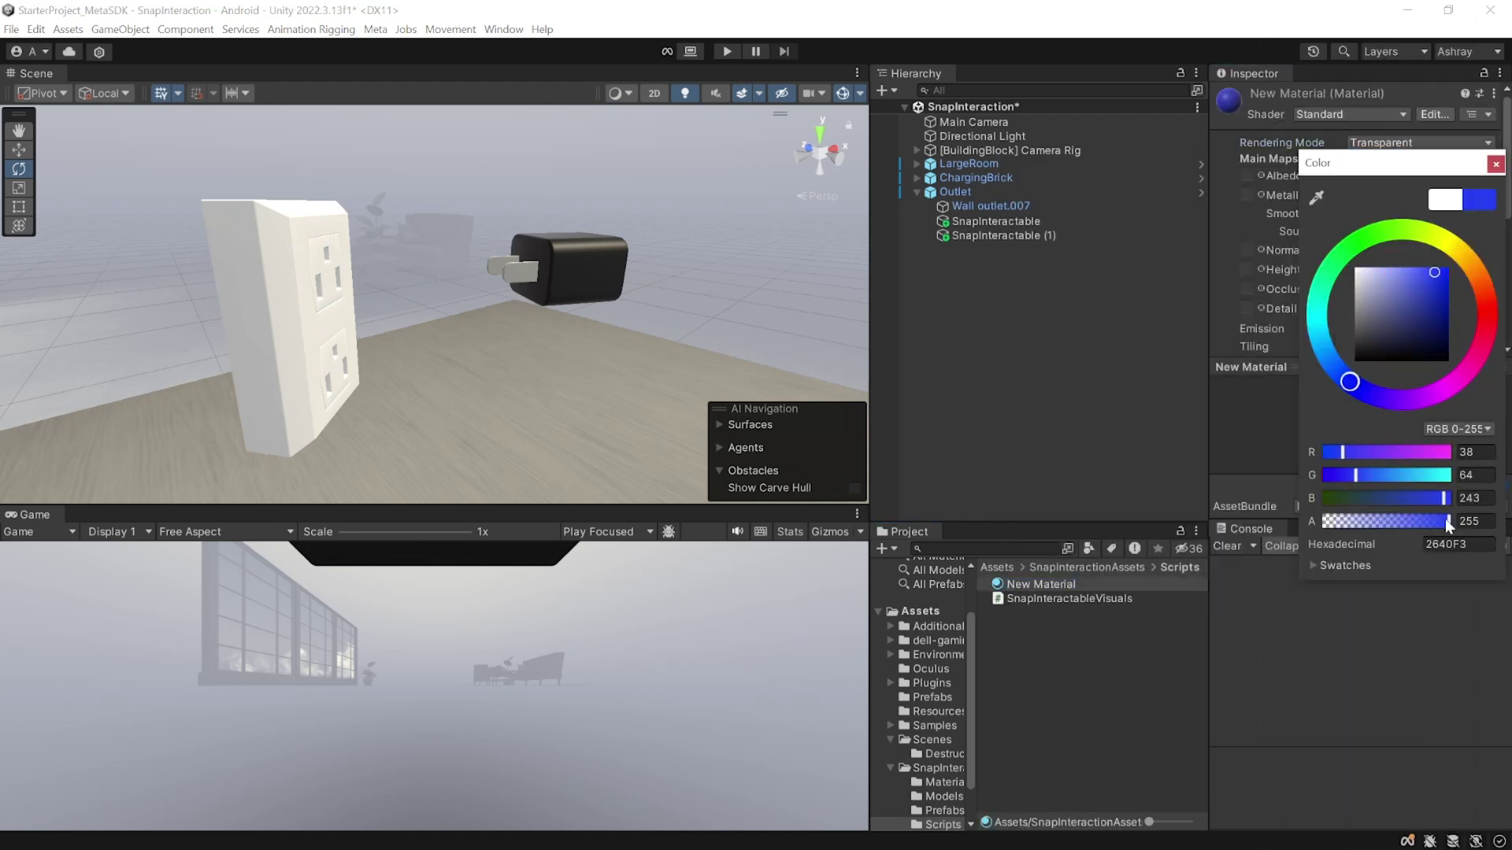
{"action": "left_click", "coordinate": [1495, 165]}
- Assign New Material as the Hover Material of both SnapInteractables and save the scene
{"action": "left_click", "coordinate": [993, 221]}
{"action": "left_click", "coordinate": [999, 235], "text": "shift"}
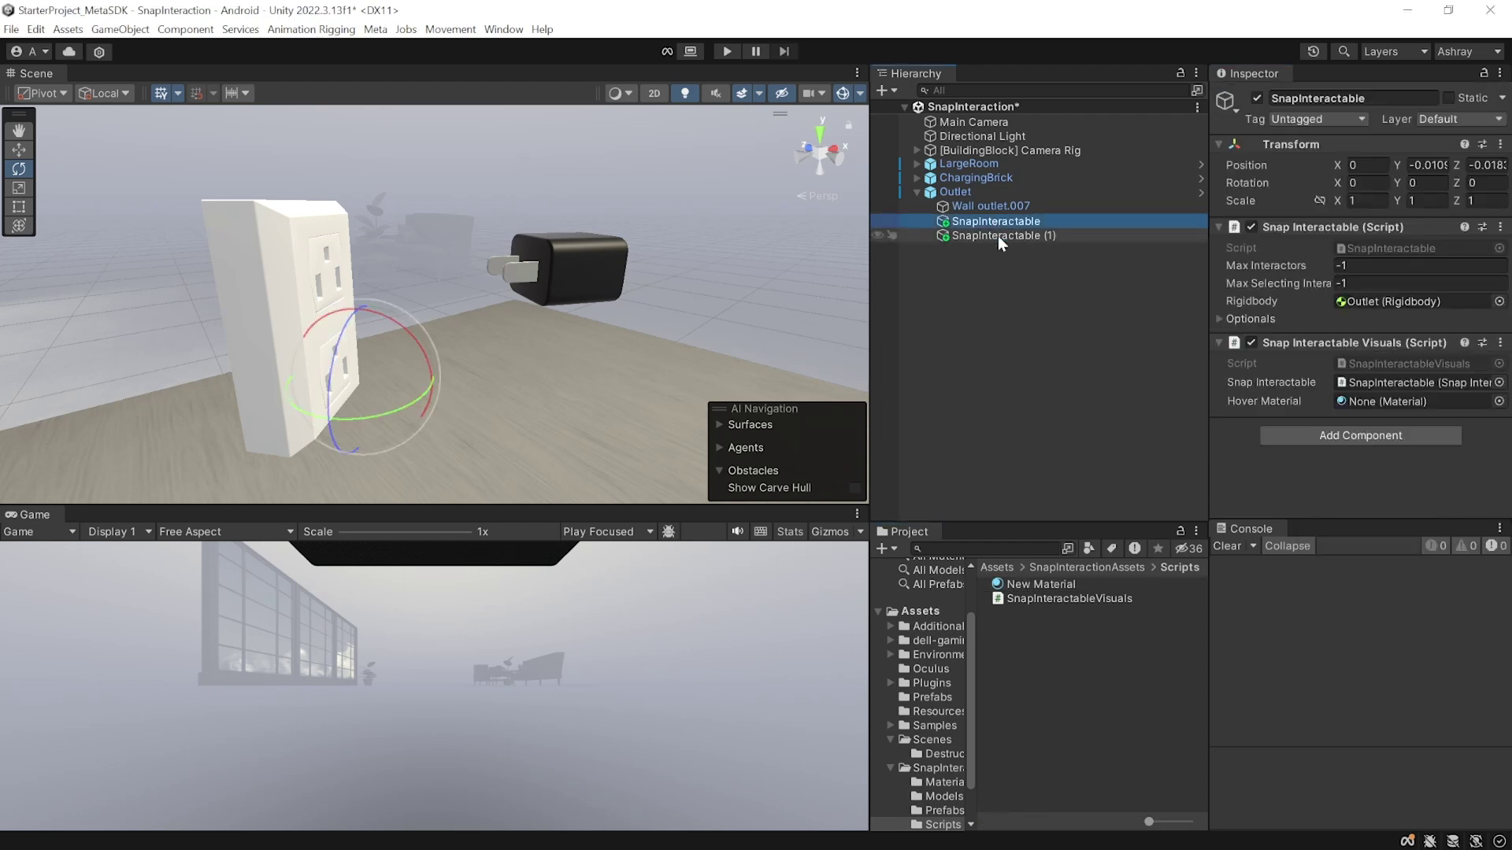
{"action": "left_click_drag", "start_coordinate": [1049, 592], "coordinate": [1419, 406]}
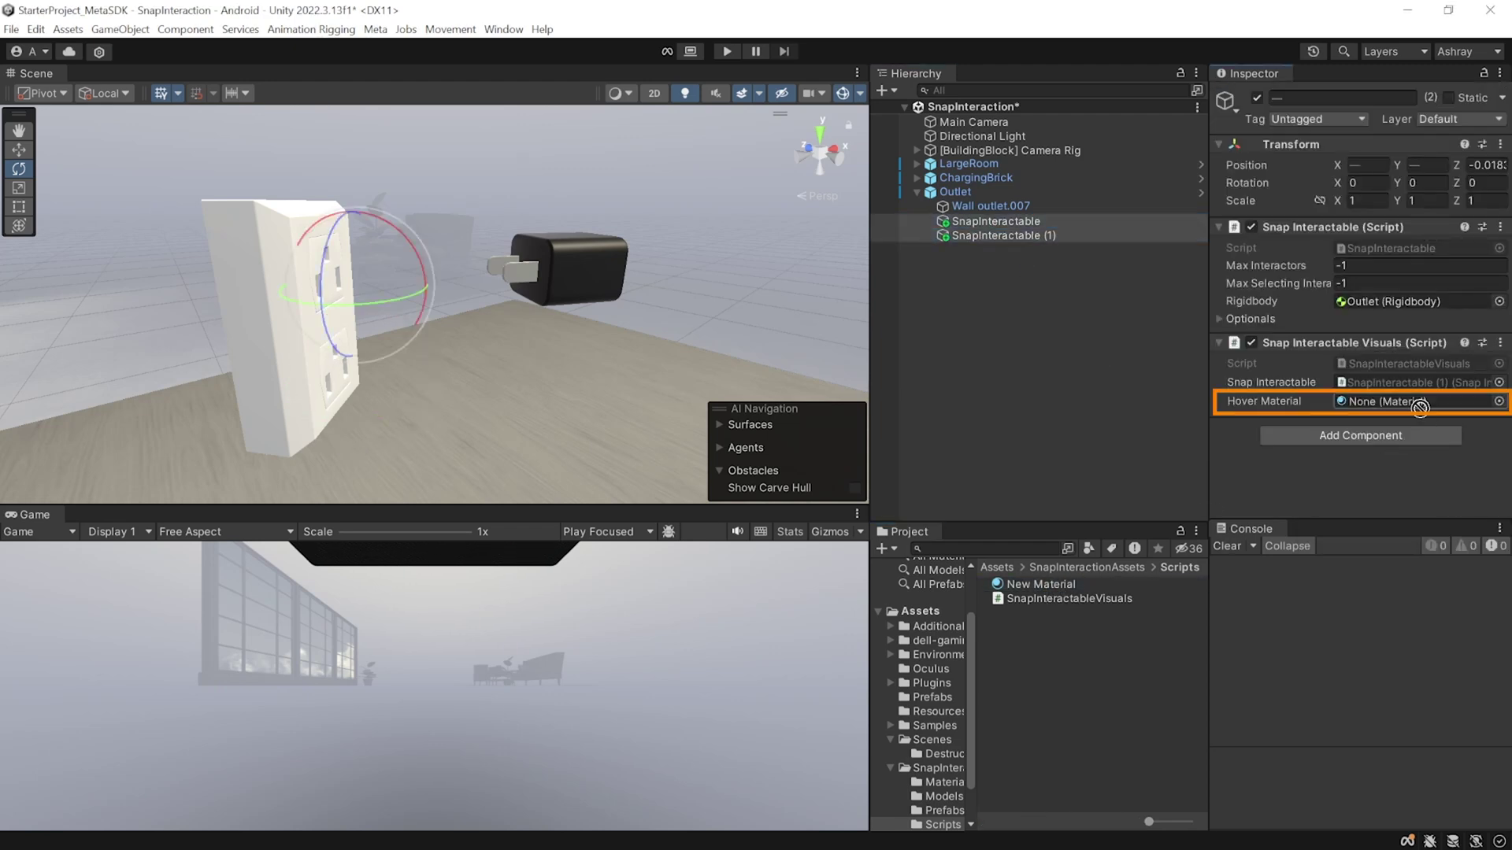
{"action": "left_click", "coordinate": [1031, 403]}
{"action": "key", "text": "ctrl+s"}
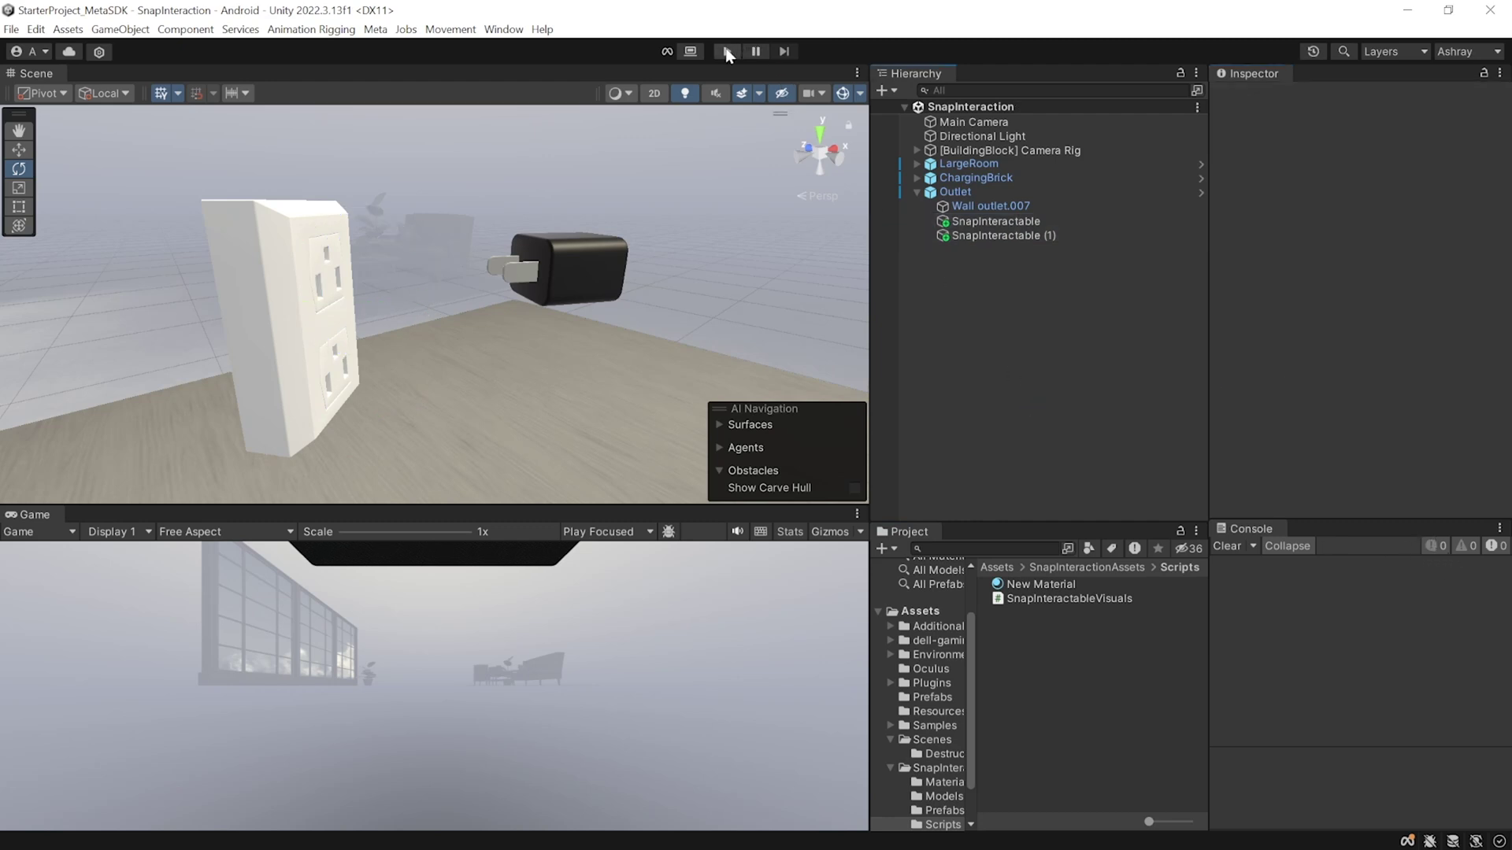
- Play in VR, plug chargers into the upper and lower sockets with the blue preview, then unplug one
{"action": "left_click", "coordinate": [727, 52]}
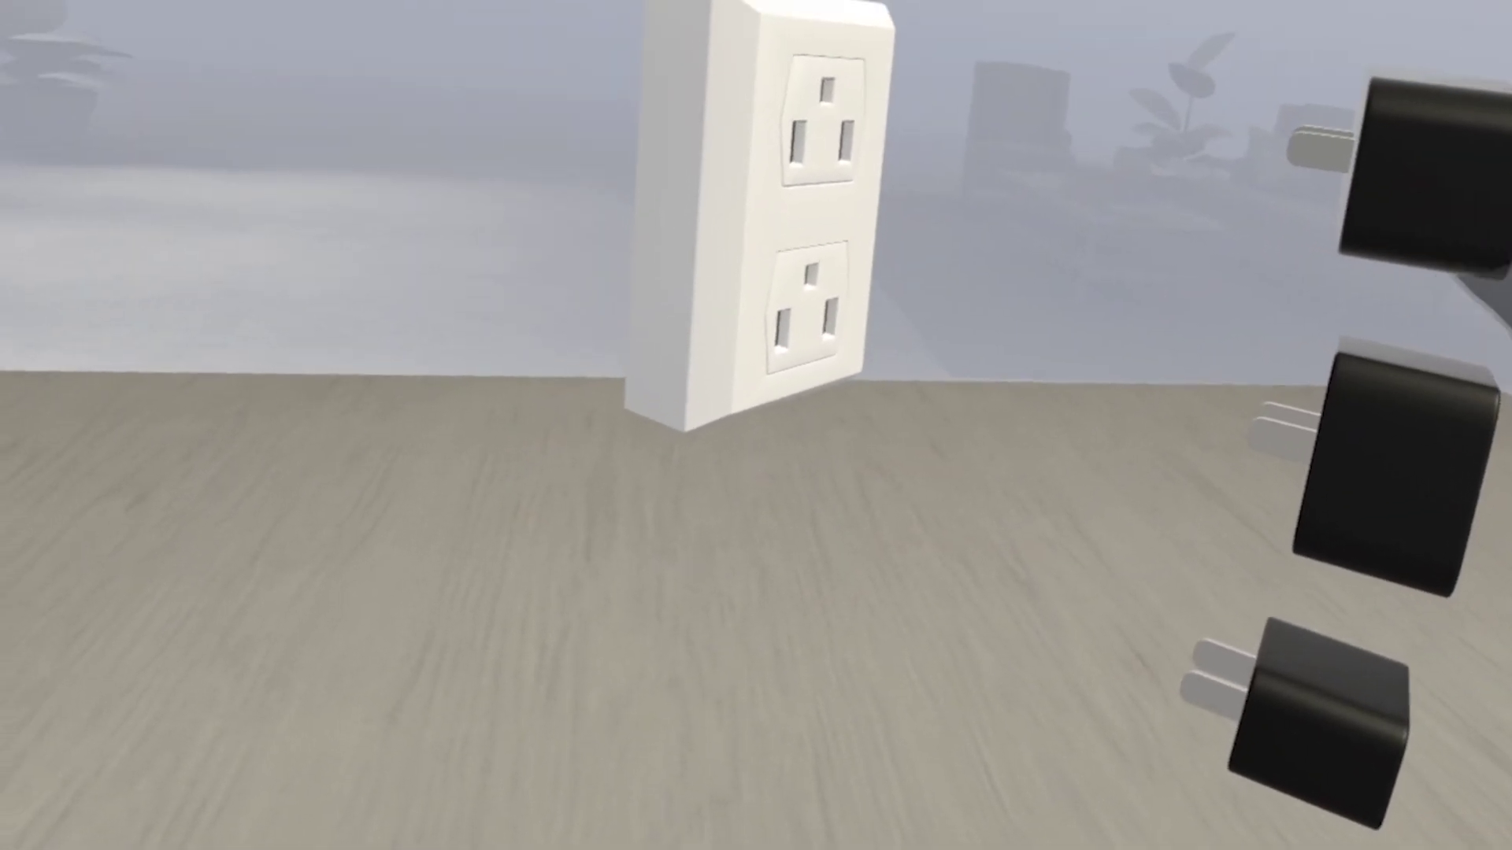
{"action": "left_click_drag", "start_coordinate": [1425, 169], "coordinate": [1134, 165]}
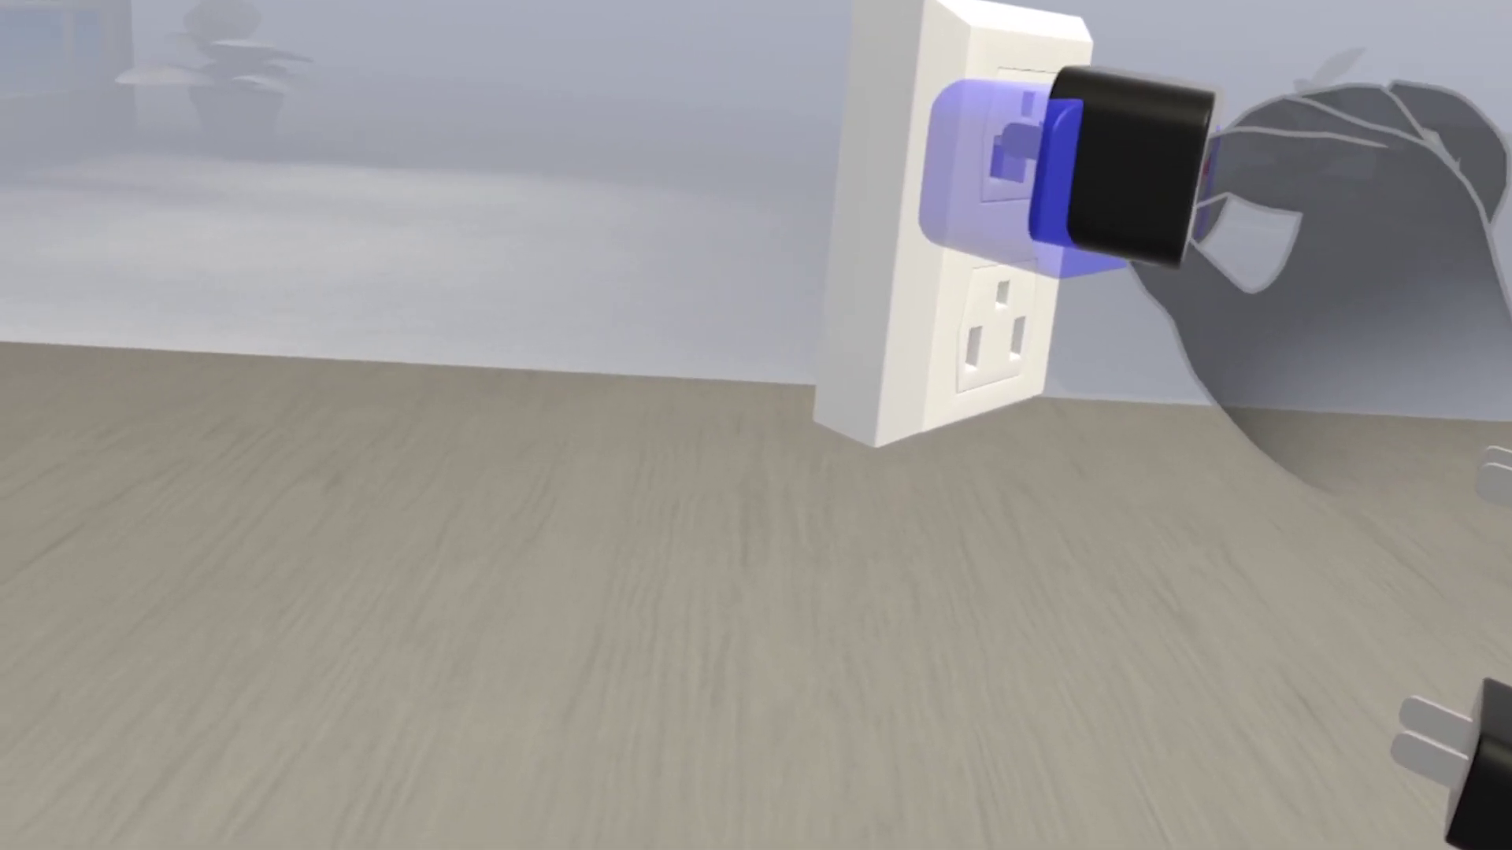
{"action": "mouse_move", "coordinate": [1307, 157]}
{"action": "left_mouse_down"}
{"action": "mouse_move", "coordinate": [1147, 152]}
{"action": "mouse_move", "coordinate": [1113, 186]}
{"action": "mouse_move", "coordinate": [1165, 135]}
{"action": "mouse_move", "coordinate": [1378, 32]}
{"action": "mouse_move", "coordinate": [1291, 158]}
{"action": "left_mouse_up"}
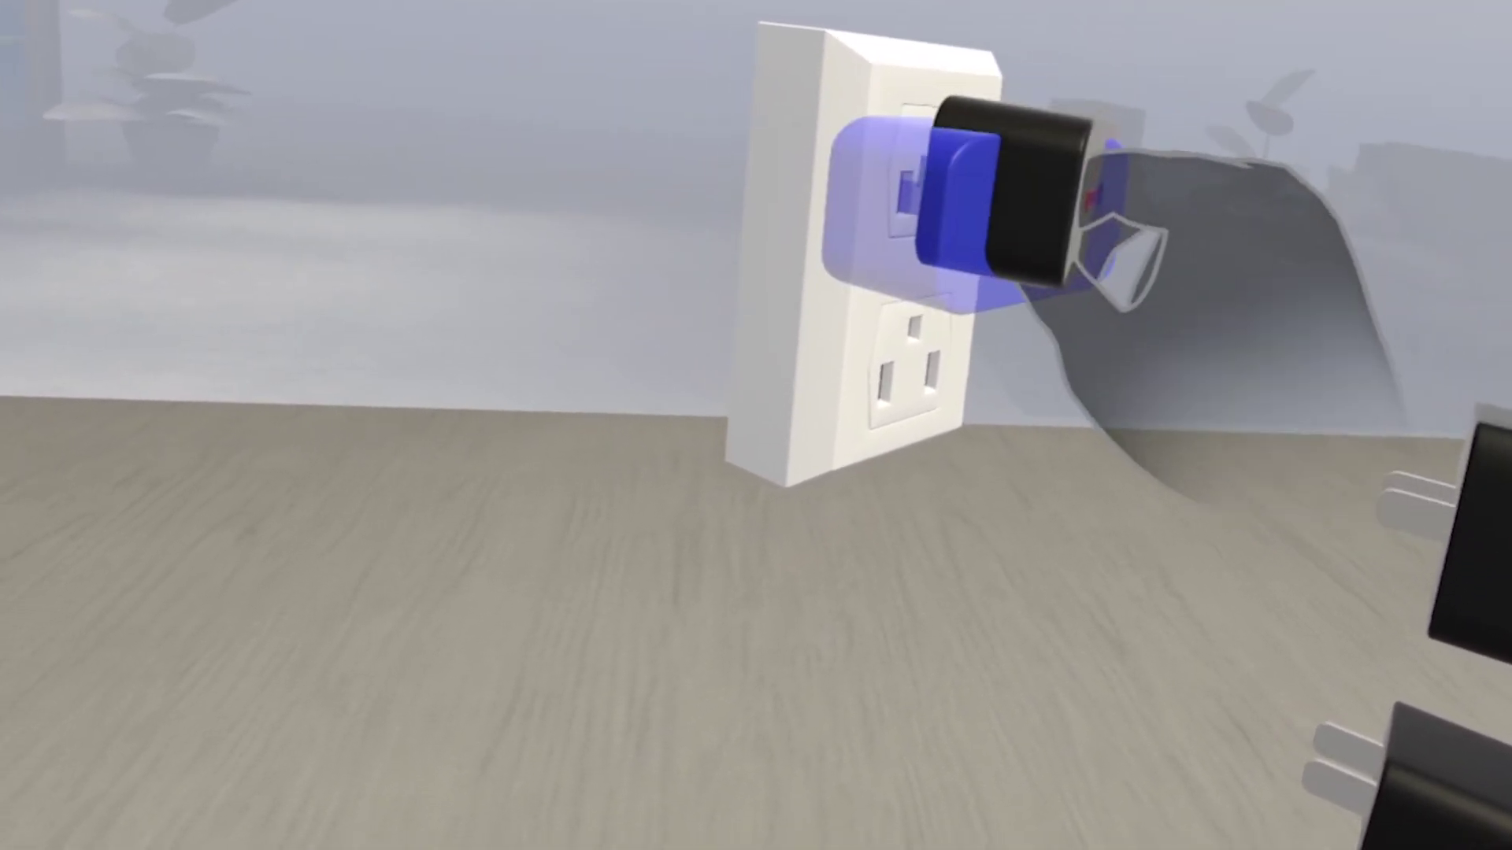
{"action": "left_click_drag", "start_coordinate": [1102, 236], "coordinate": [1016, 196]}
{"action": "left_click_drag", "start_coordinate": [1441, 488], "coordinate": [1118, 394]}
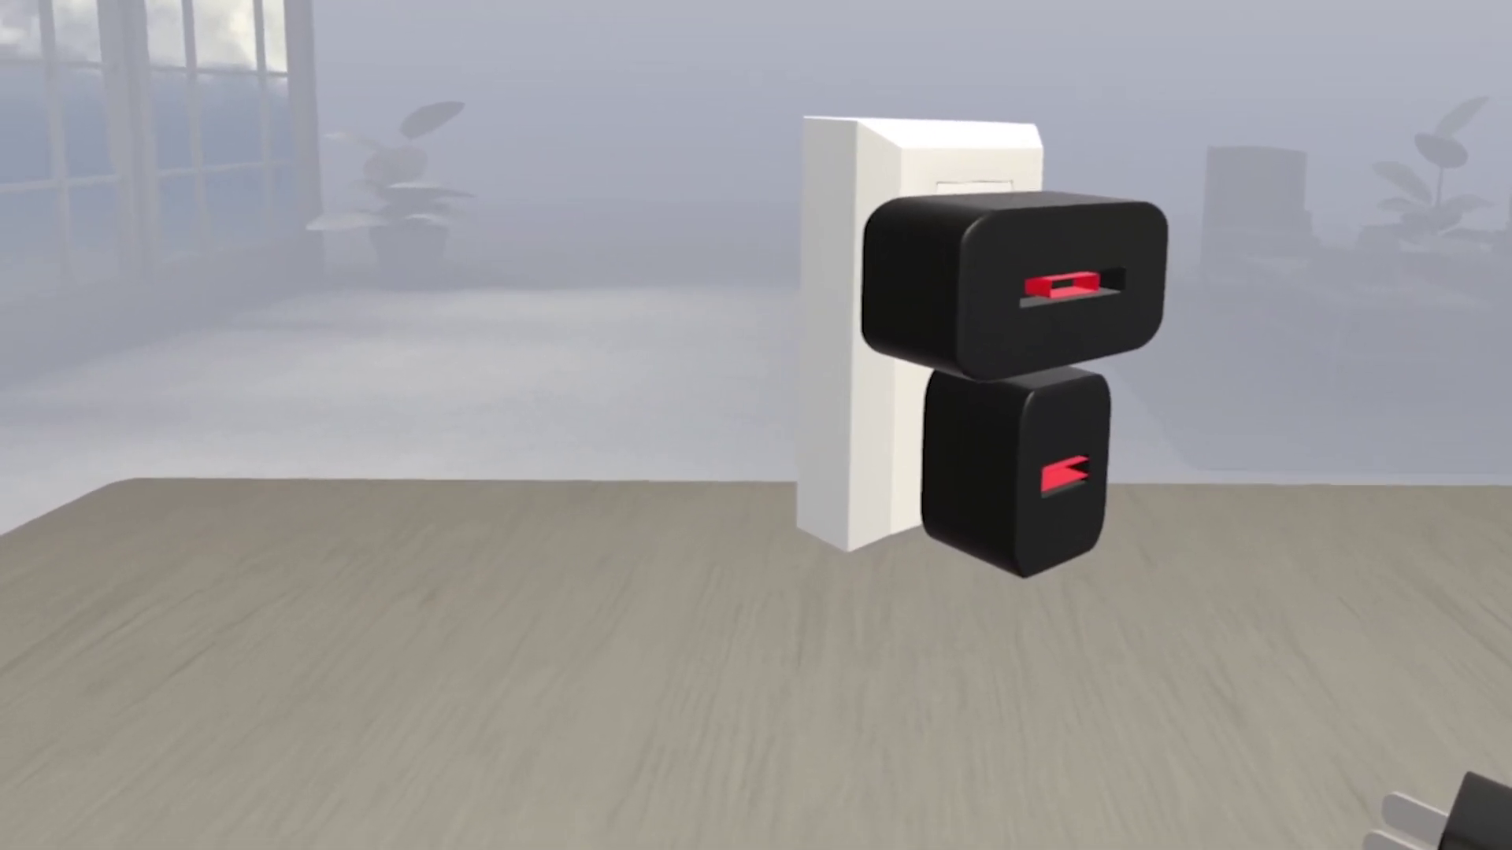
{"action": "left_click_drag", "start_coordinate": [1048, 283], "coordinate": [1205, 422]}
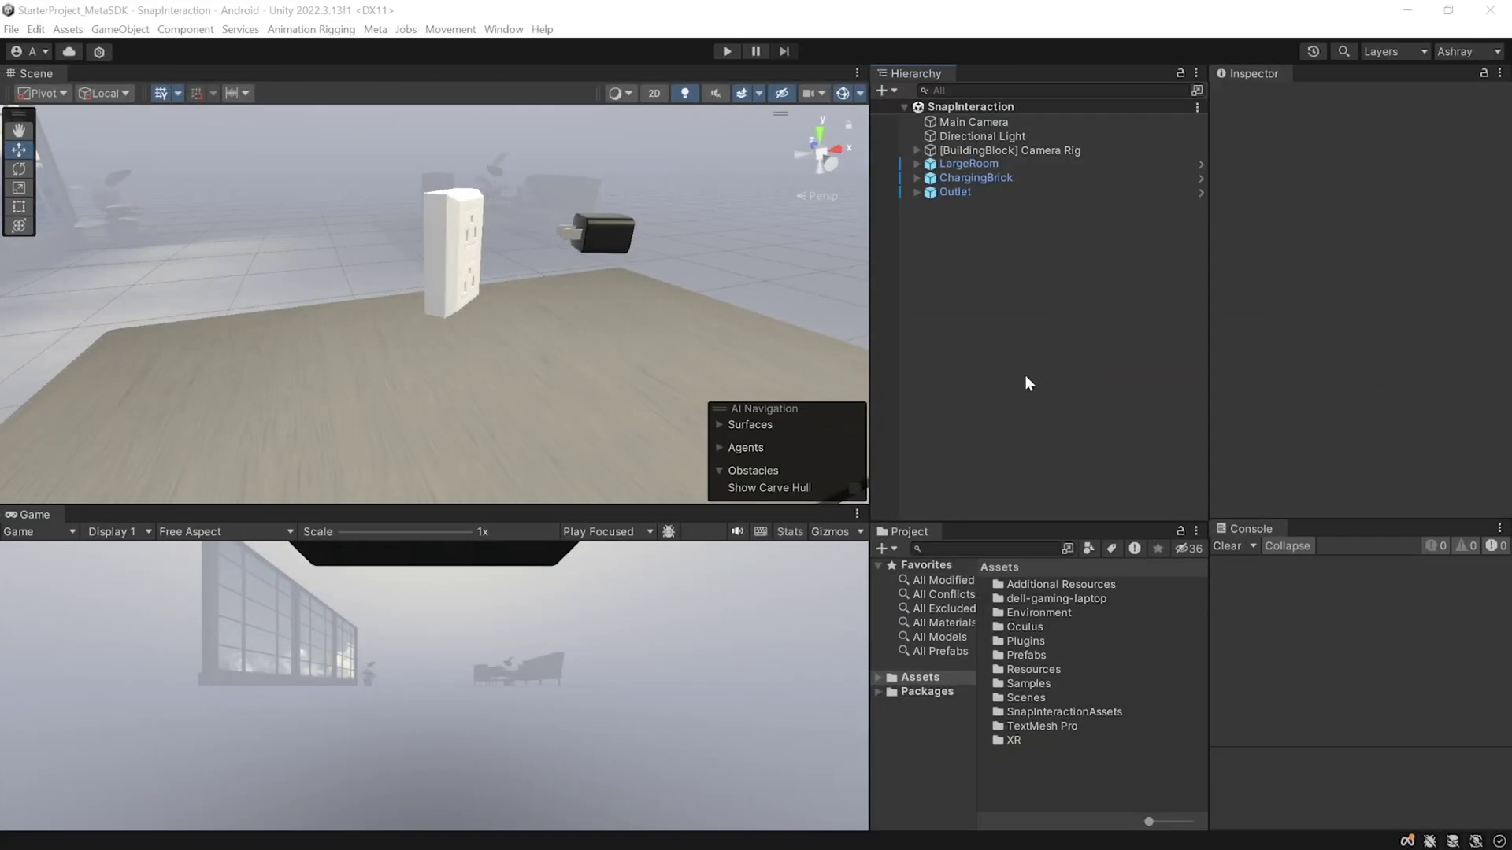
- Set Max Selecting Interactors to 1 on both Outlet SnapInteractables and play the scene again
{"action": "left_click", "coordinate": [916, 192]}
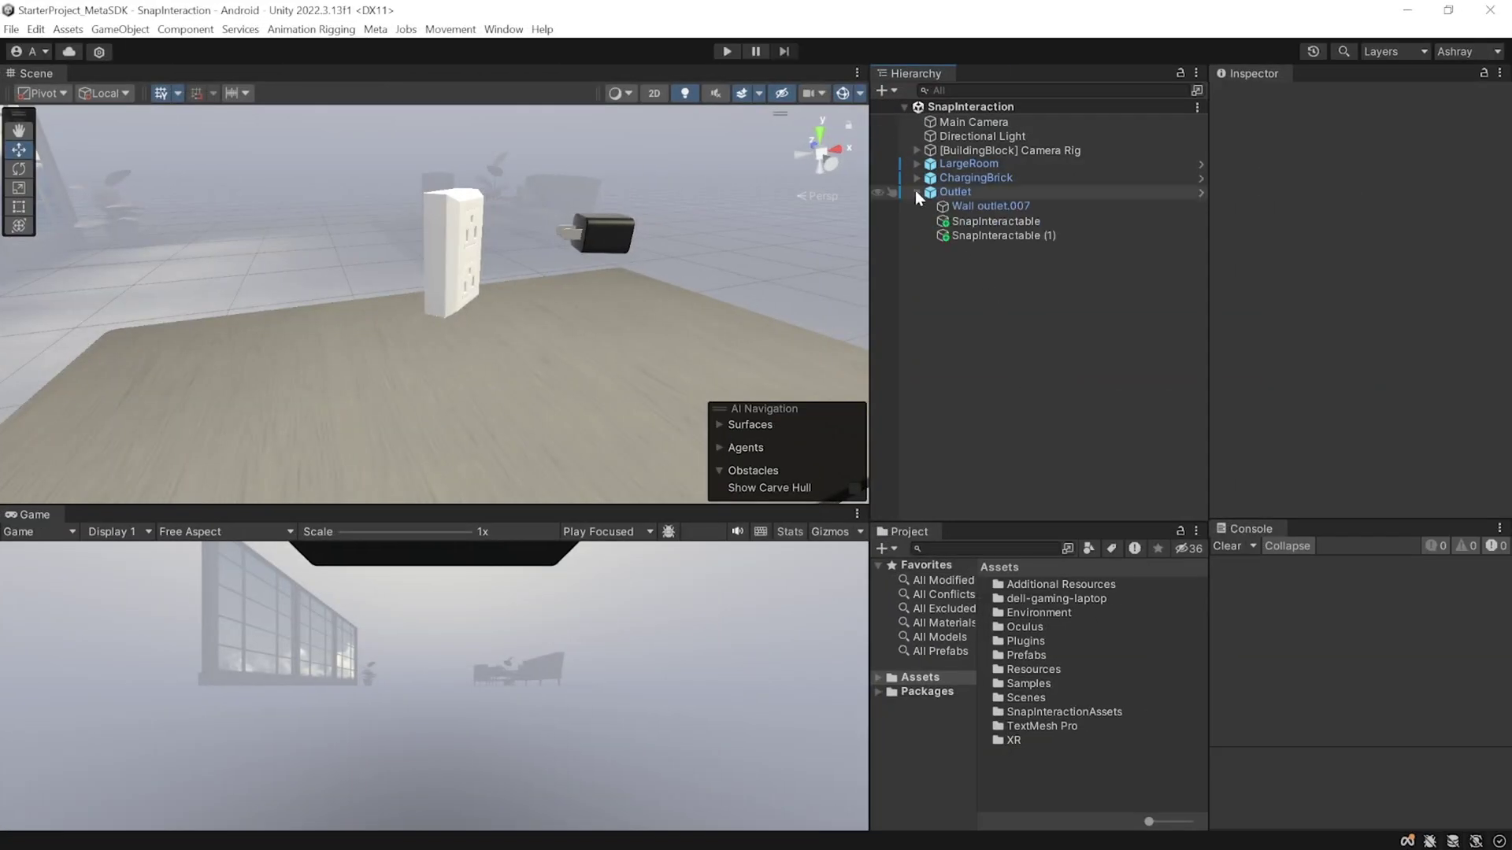
{"action": "left_click", "coordinate": [977, 224]}
{"action": "left_click", "coordinate": [981, 238], "text": "shift"}
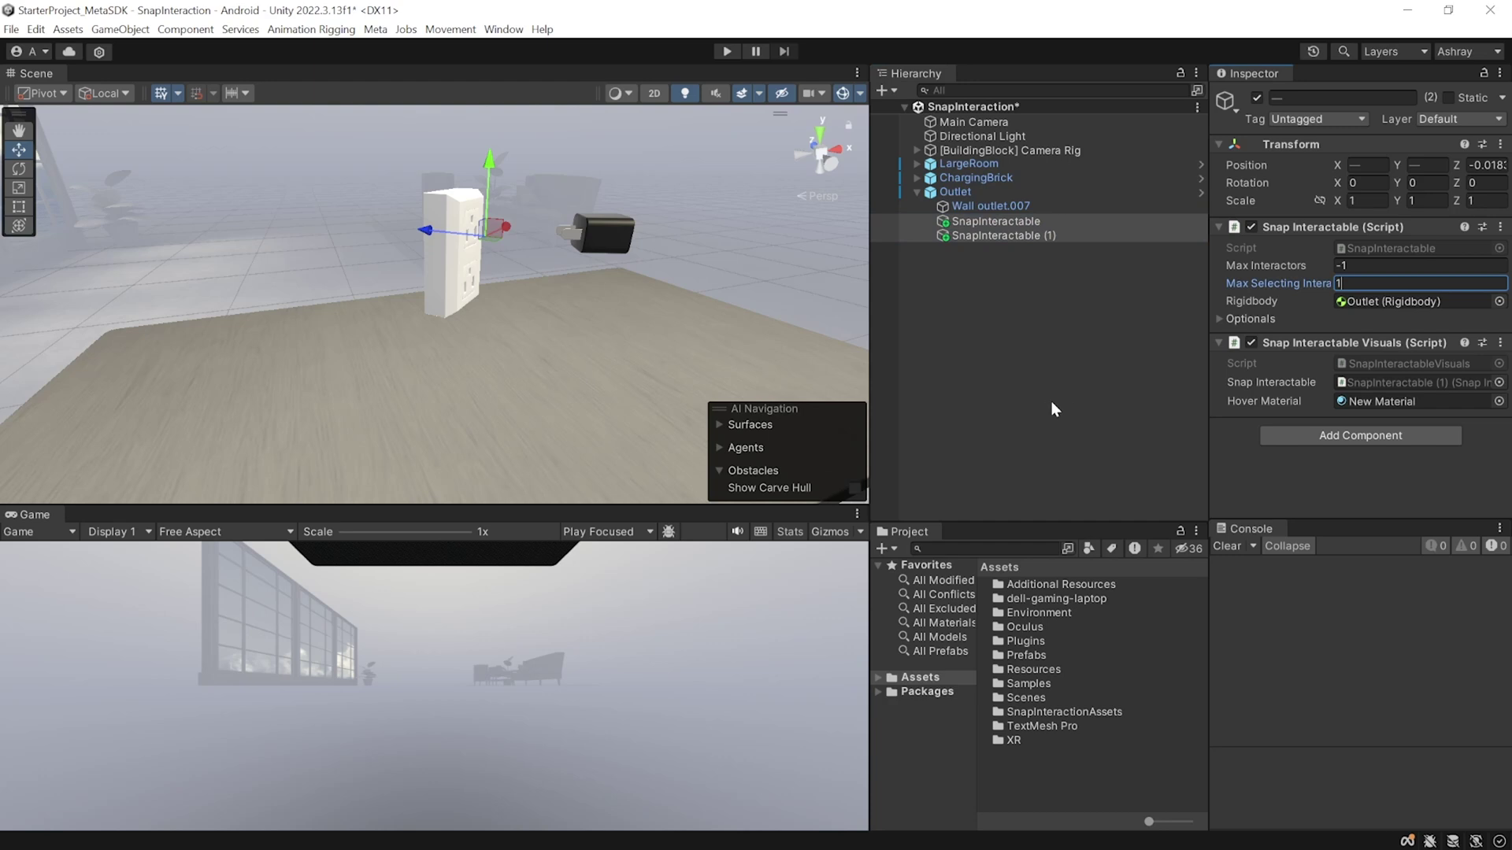
{"action": "left_click", "coordinate": [1008, 391]}
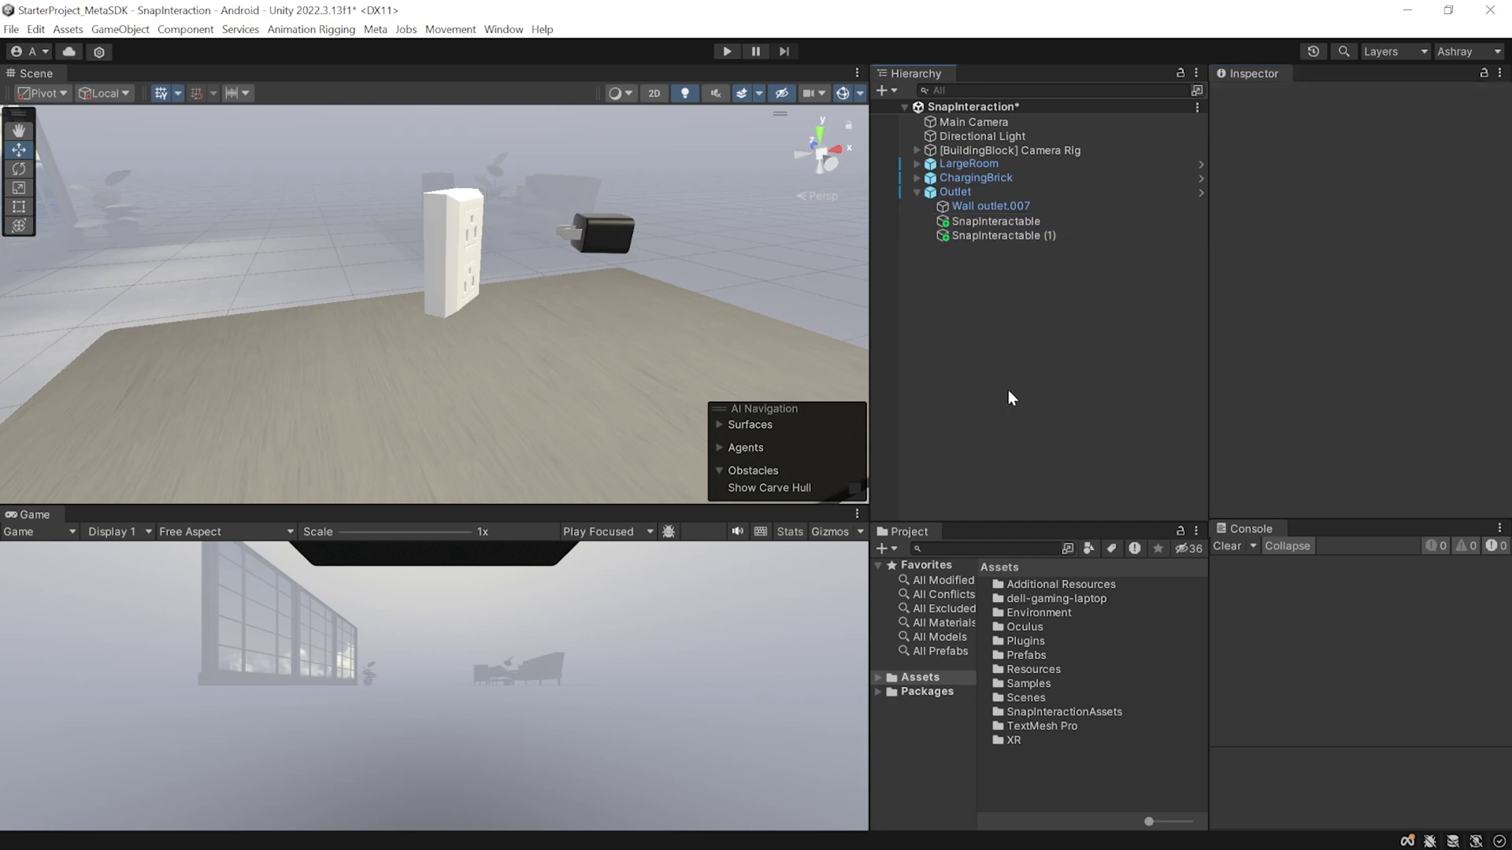
{"action": "left_click", "coordinate": [726, 52]}
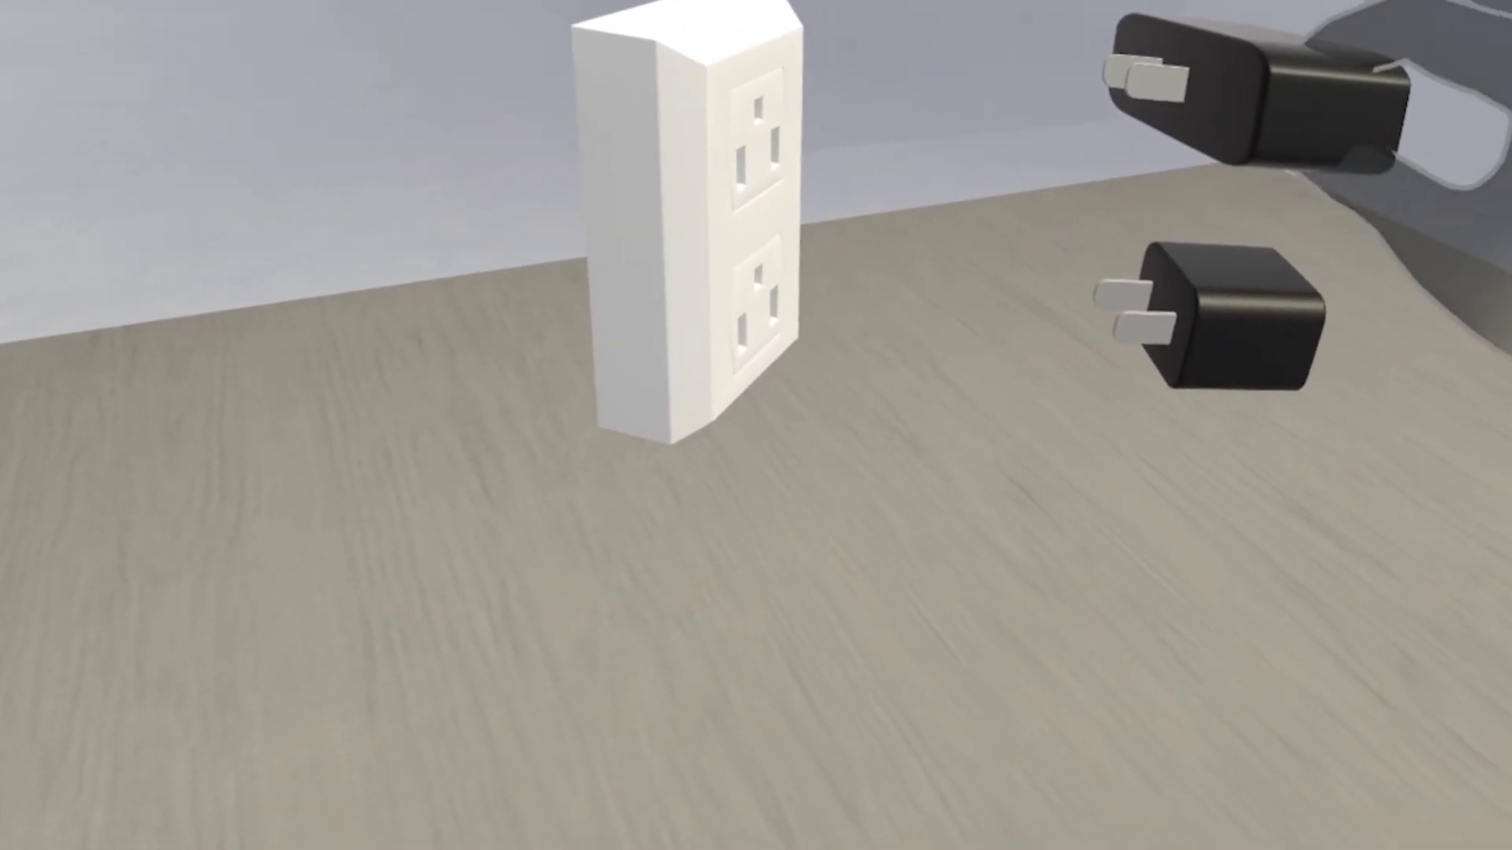